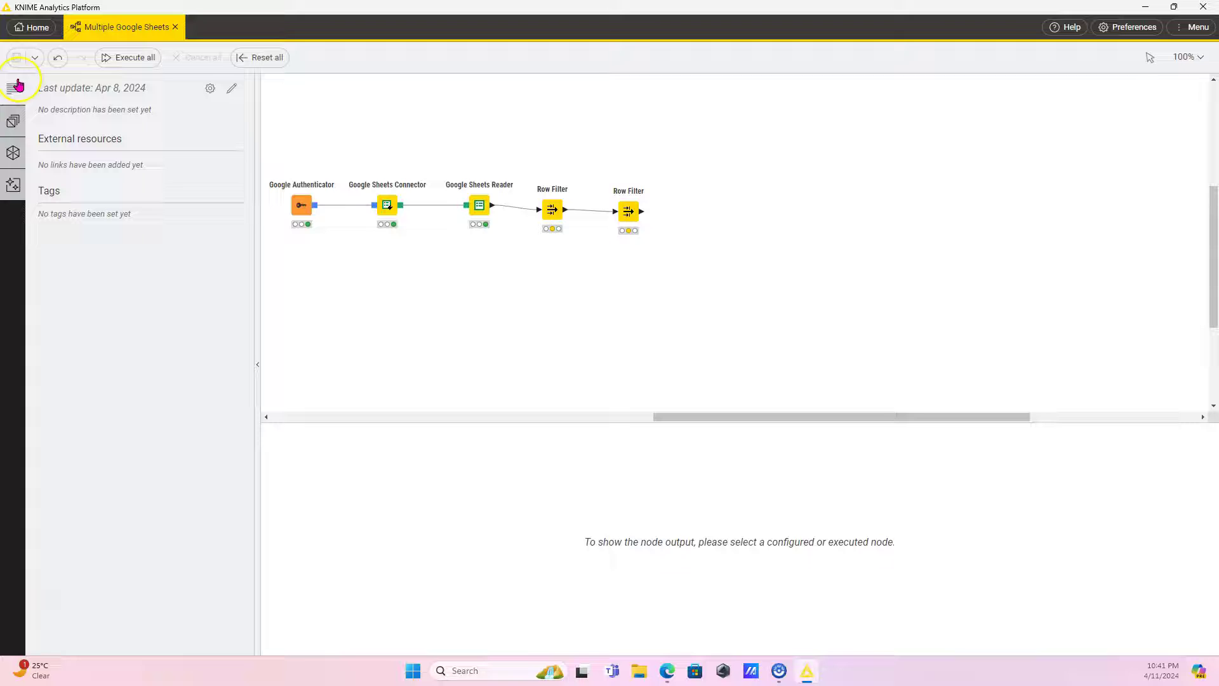
Add Google Drive Connector and List Files/Folders nodes from the node repository search.
{"action": "left_click", "coordinate": [12, 148]}
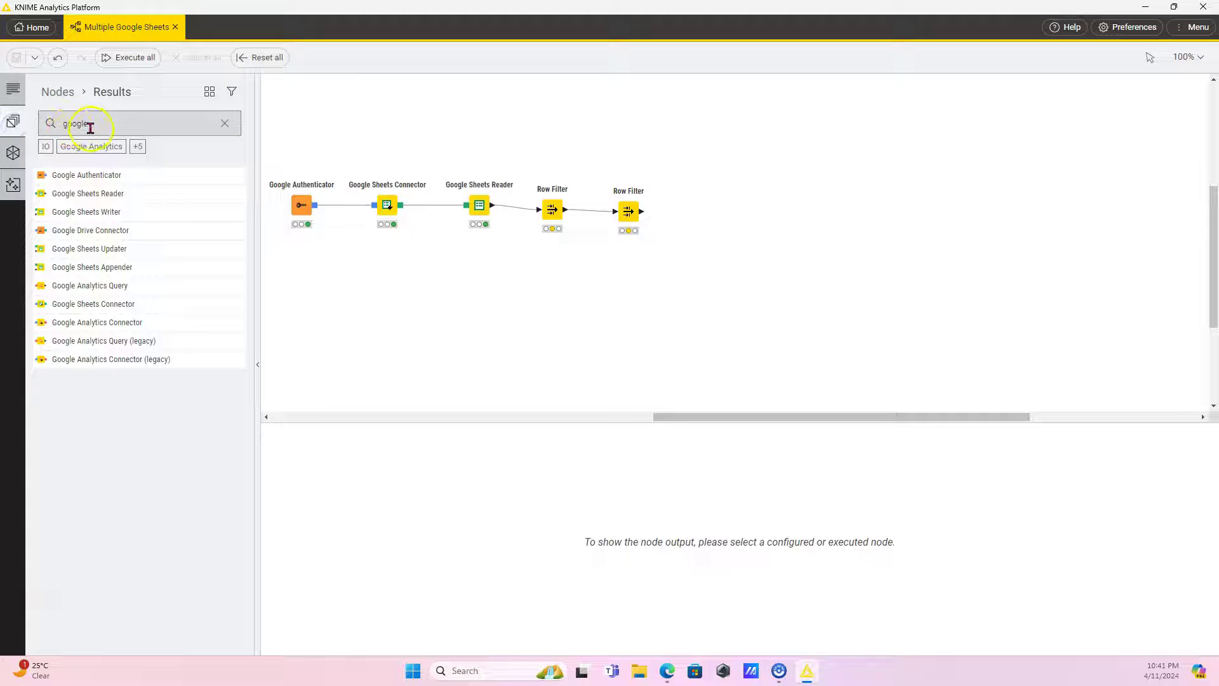
{"action": "left_click", "coordinate": [94, 128]}
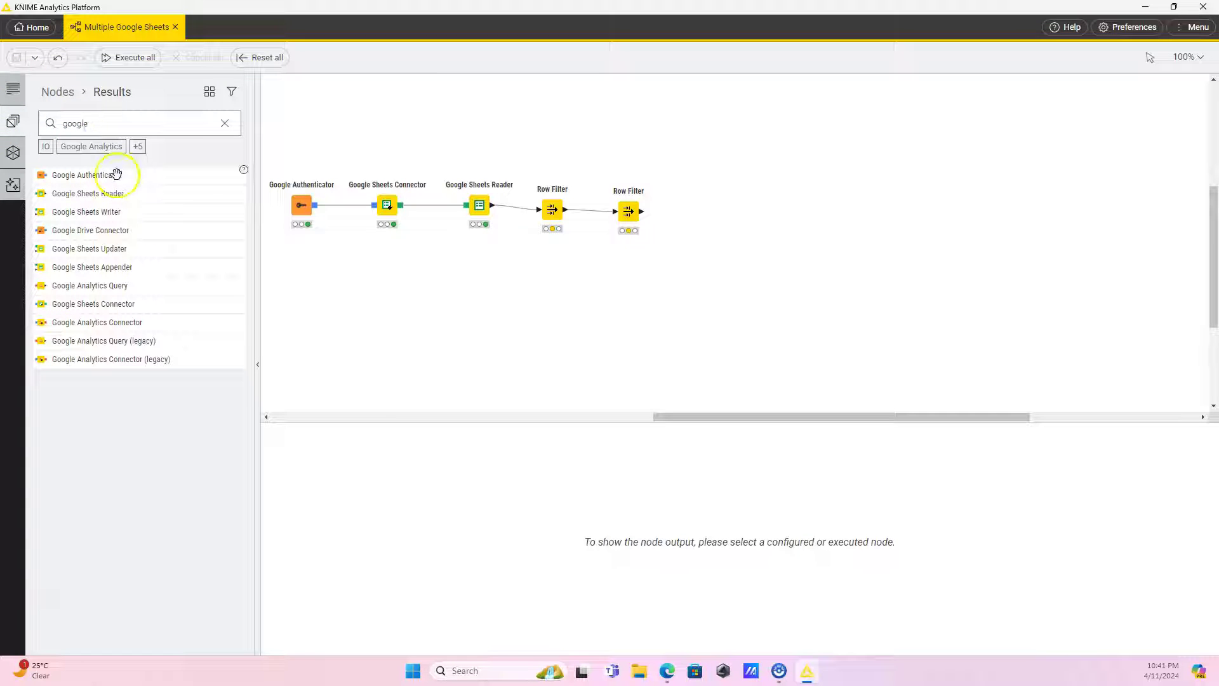
{"action": "left_click_drag", "start_coordinate": [93, 244], "coordinate": [390, 306]}
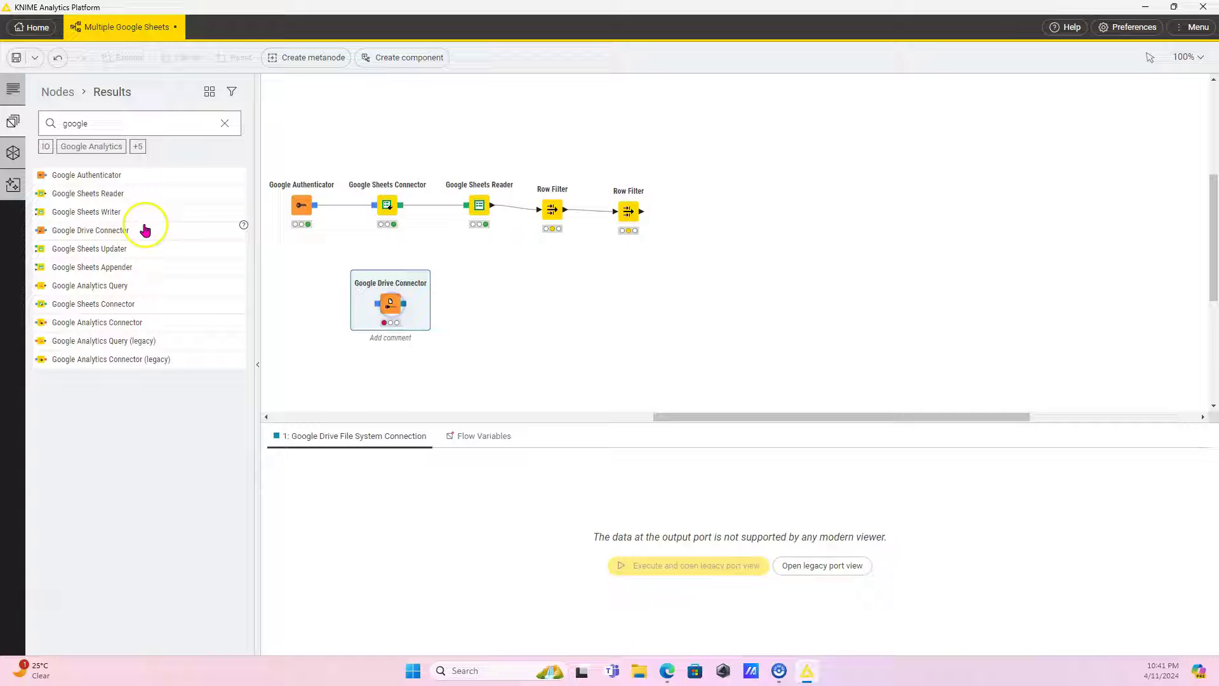
{"action": "left_click", "coordinate": [225, 124]}
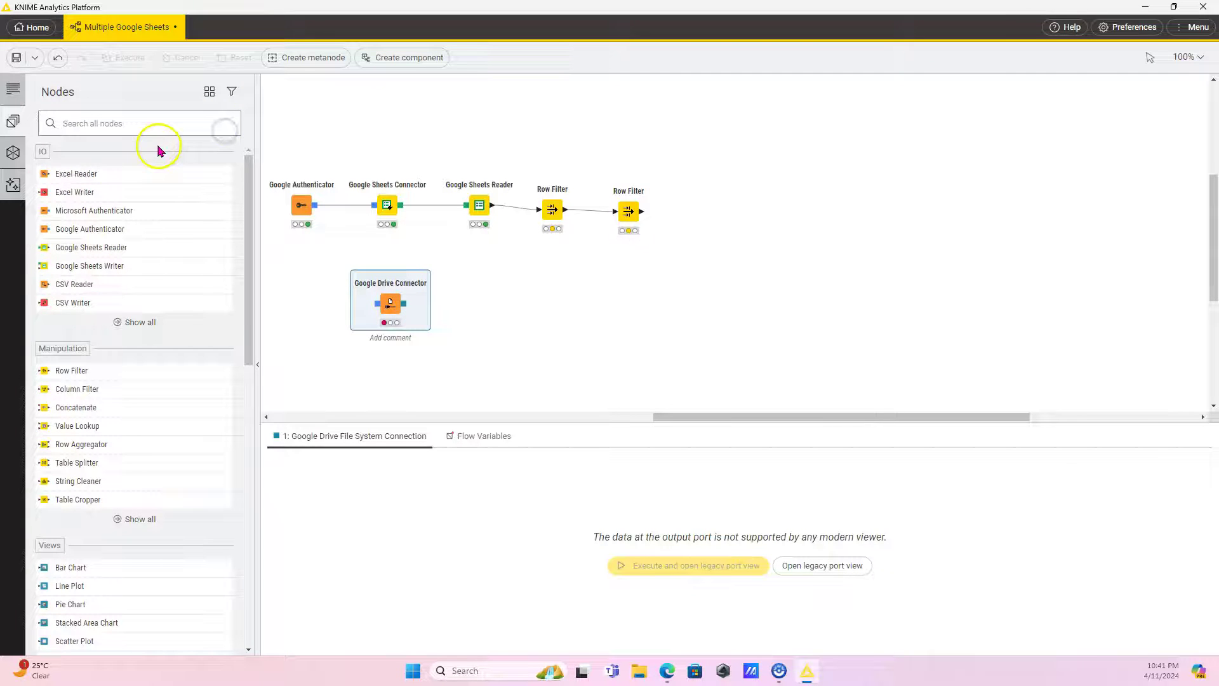
{"action": "type", "text": "list files"}
{"action": "left_click_drag", "start_coordinate": [95, 173], "coordinate": [480, 311]}
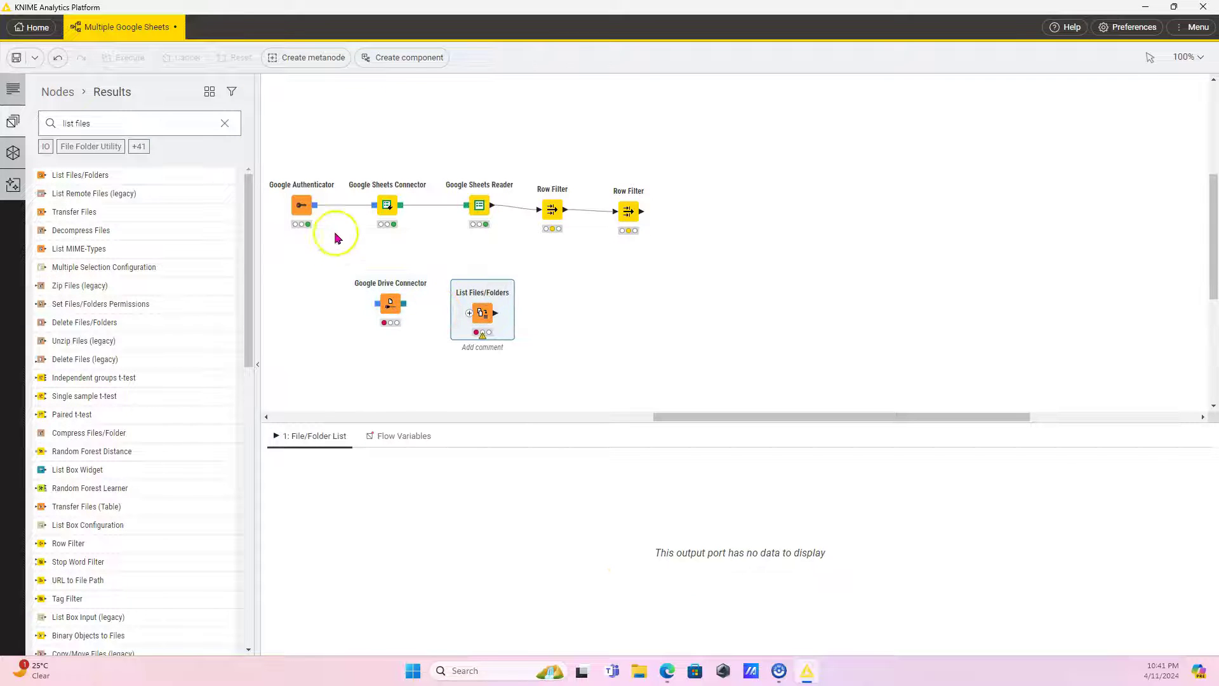
Connect Google Authenticator to the Drive Connector and point List Files/Folders at KNIME Multiple Files Test.
{"action": "left_click_drag", "start_coordinate": [316, 207], "coordinate": [470, 313]}
{"action": "left_click", "coordinate": [389, 308]}
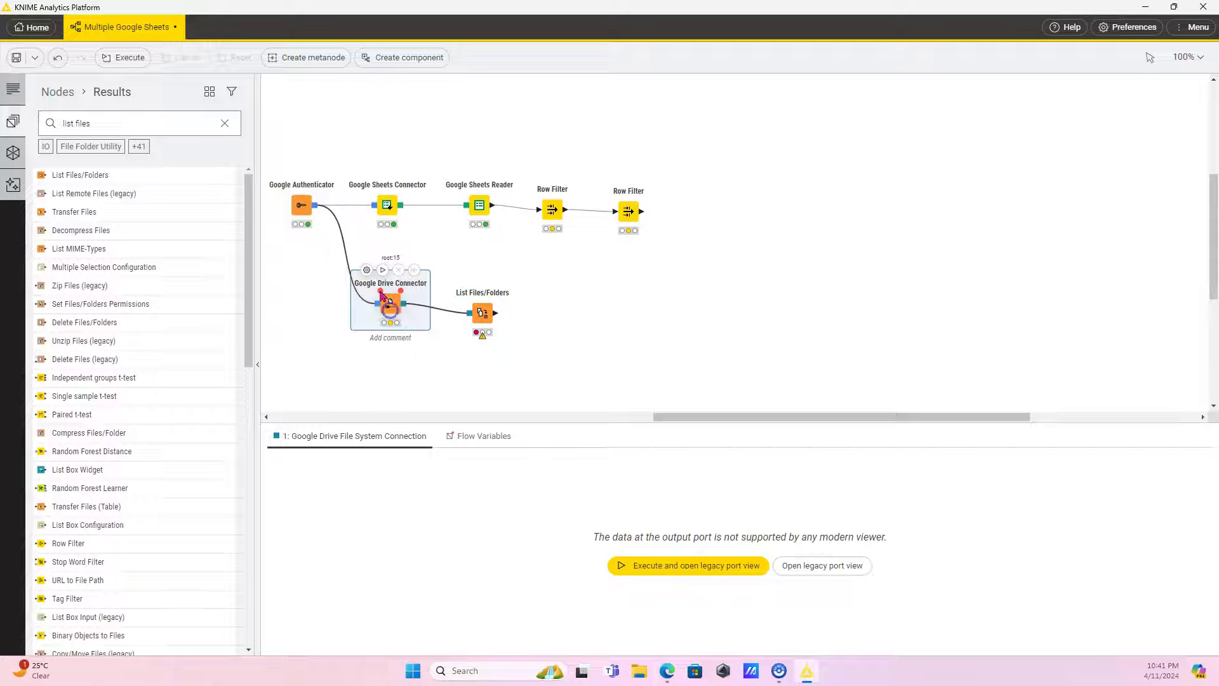
{"action": "left_click", "coordinate": [366, 269]}
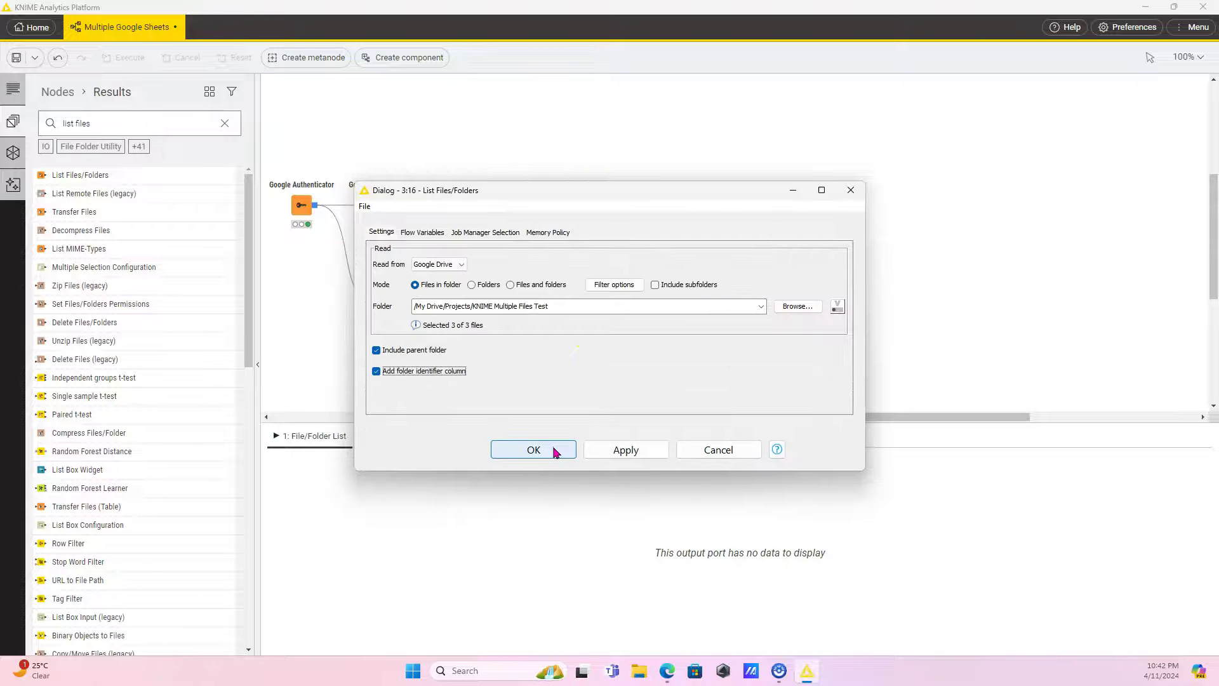
{"action": "left_click", "coordinate": [553, 450]}
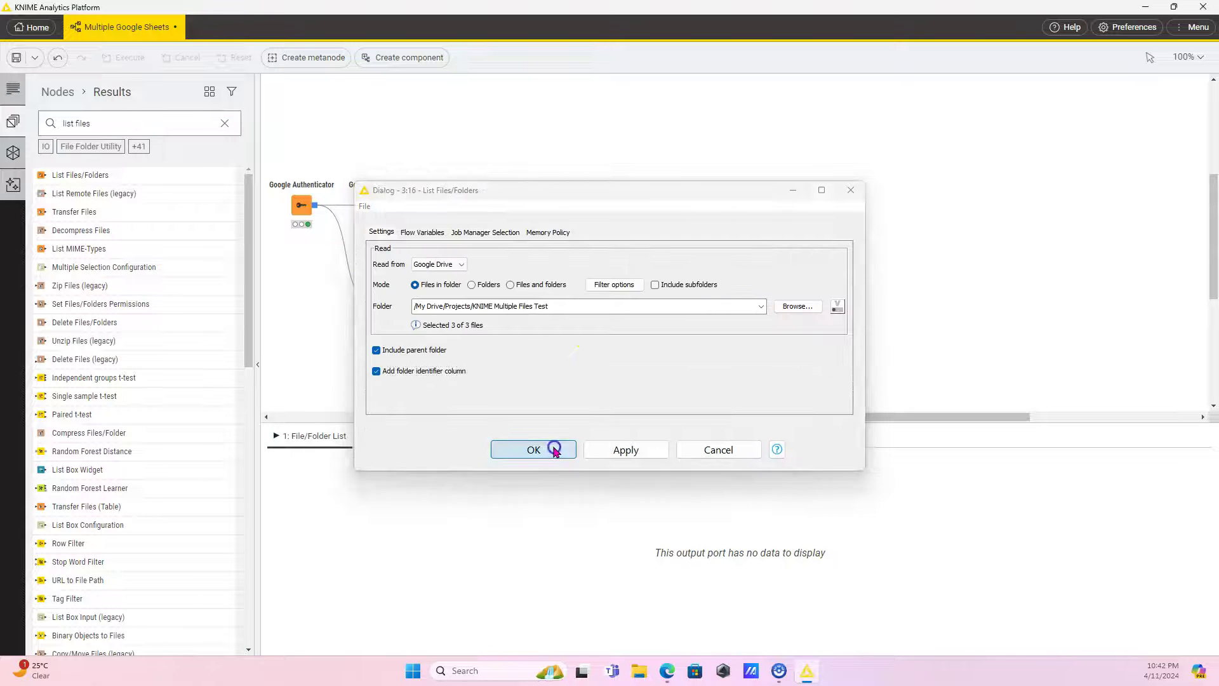
Execute List Files/Folders to list the four folder paths, then switch to the Edge browser.
{"action": "left_click", "coordinate": [474, 280]}
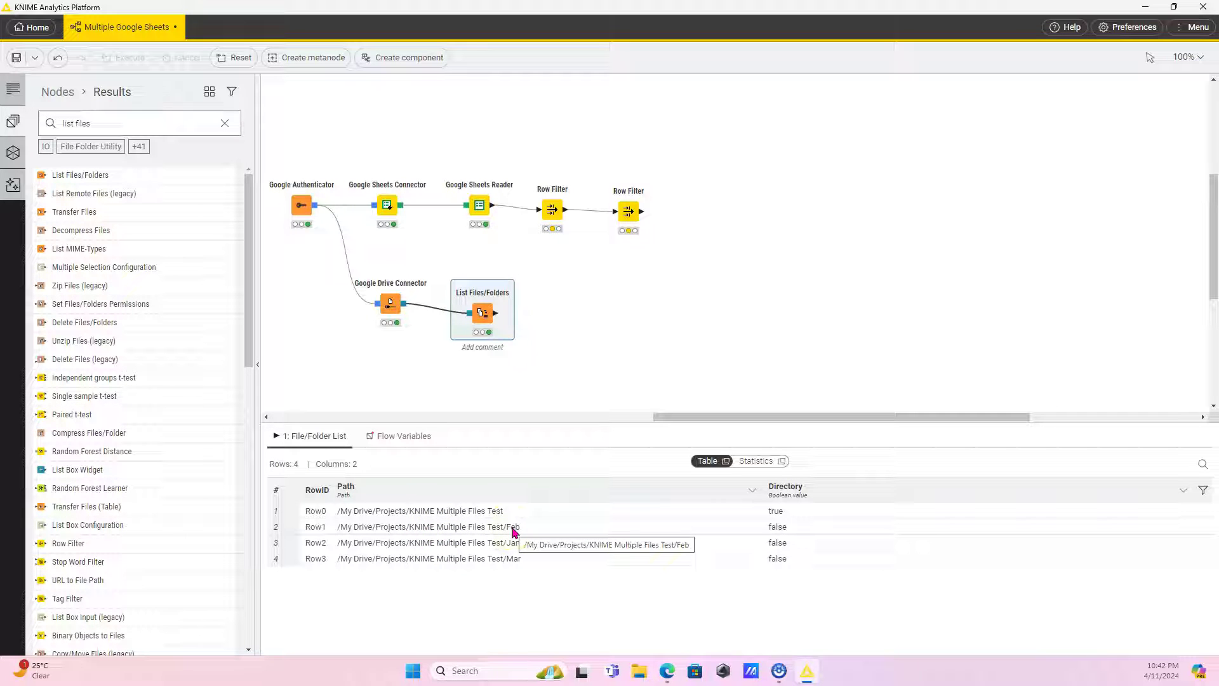
{"action": "left_click", "coordinate": [513, 531]}
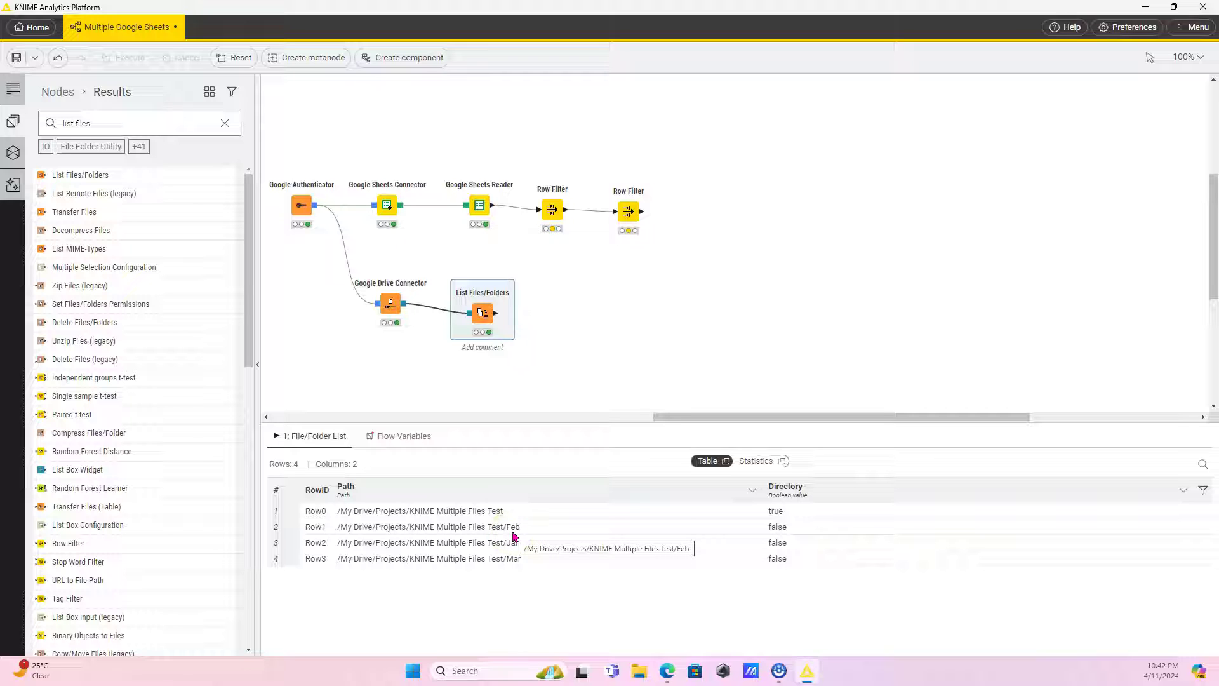
{"action": "left_click", "coordinate": [515, 526]}
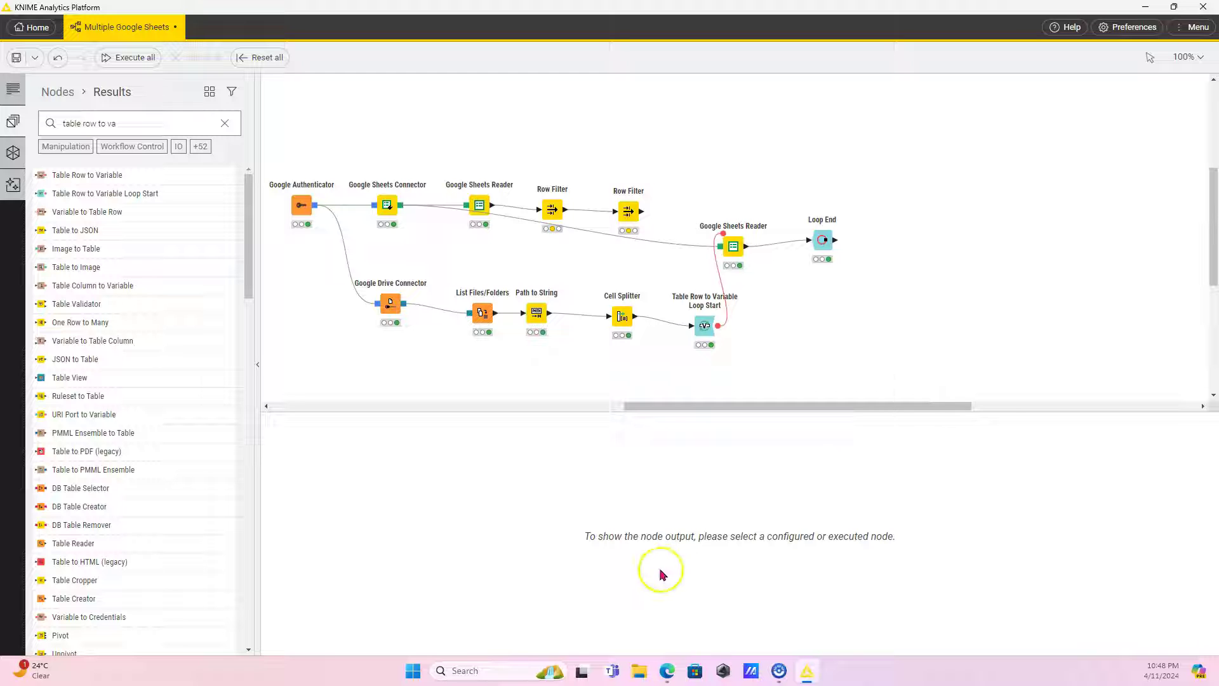
{"action": "left_click", "coordinate": [666, 670]}
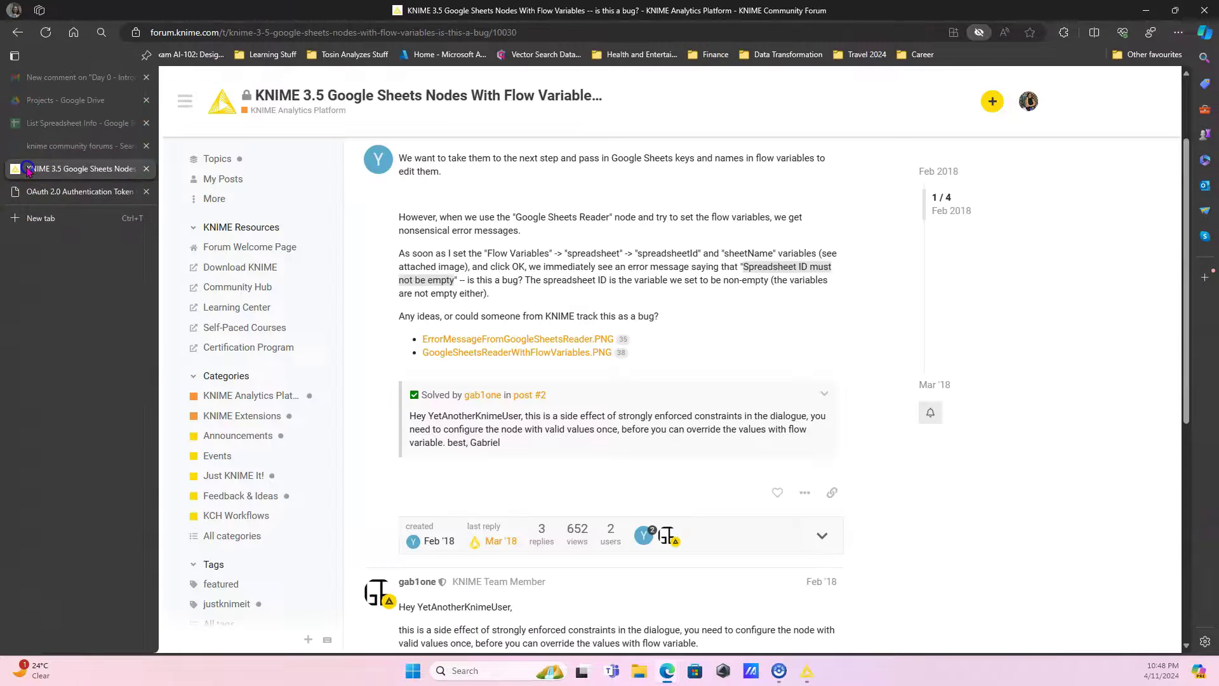
Copy the spreadsheet ID in cell C6 of the List Spreadsheet Info sheet.
{"action": "left_click", "coordinate": [19, 126]}
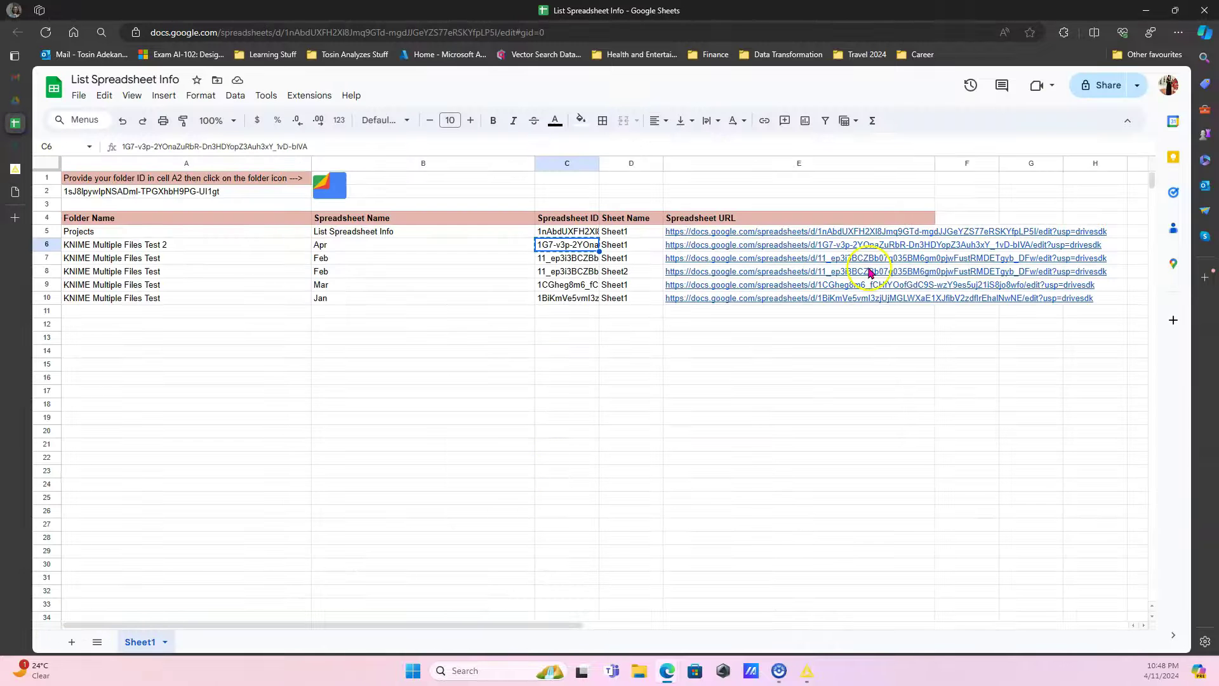
{"action": "left_click", "coordinate": [1204, 32]}
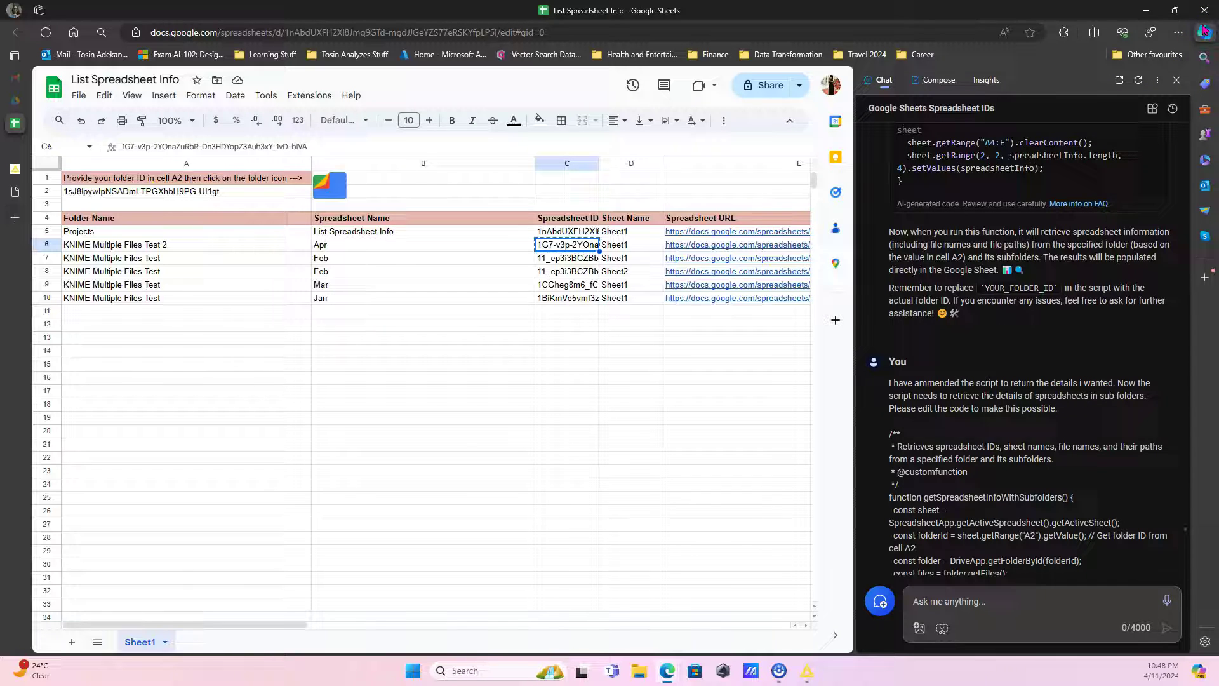
{"action": "scroll", "coordinate": [997, 254], "scroll_direction": "down", "scroll_amount": 10}
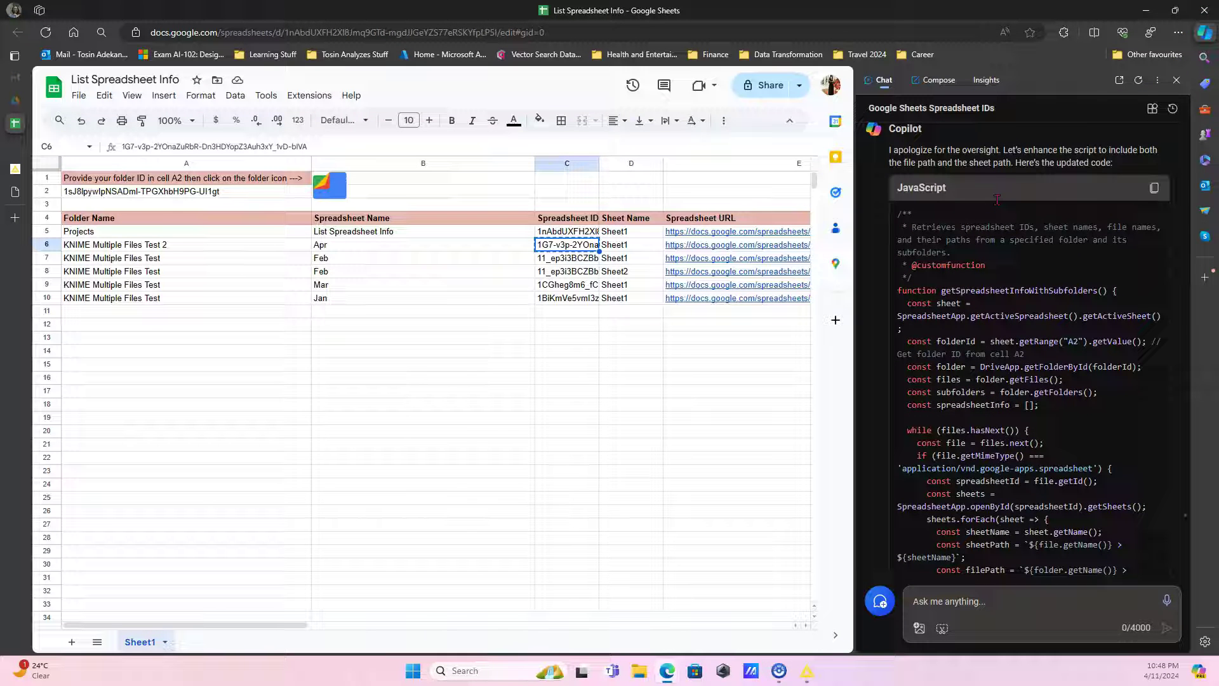
{"action": "scroll", "coordinate": [1016, 356], "scroll_direction": "down", "scroll_amount": 3}
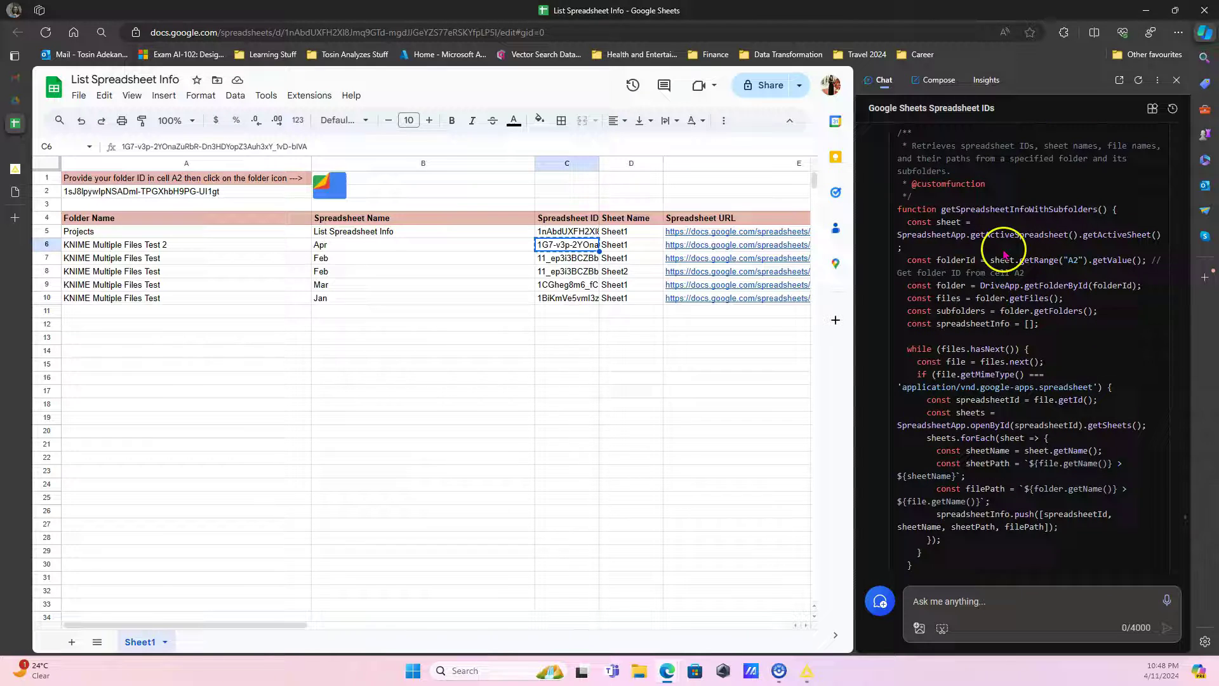
{"action": "scroll", "coordinate": [1028, 285], "scroll_direction": "up", "scroll_amount": 10}
{"action": "key", "text": "ctrl+c"}
Open the sheet's attached Apps Script project through Extensions > Apps Script.
{"action": "left_click", "coordinate": [607, 407]}
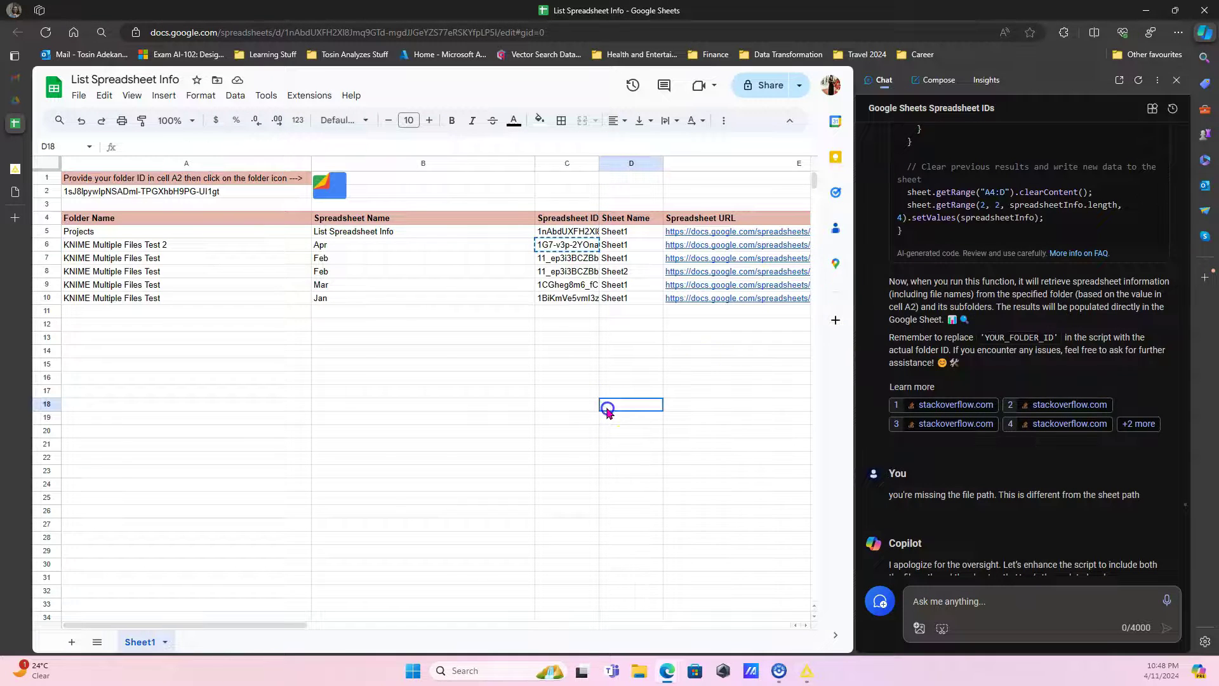
{"action": "left_click", "coordinate": [569, 394]}
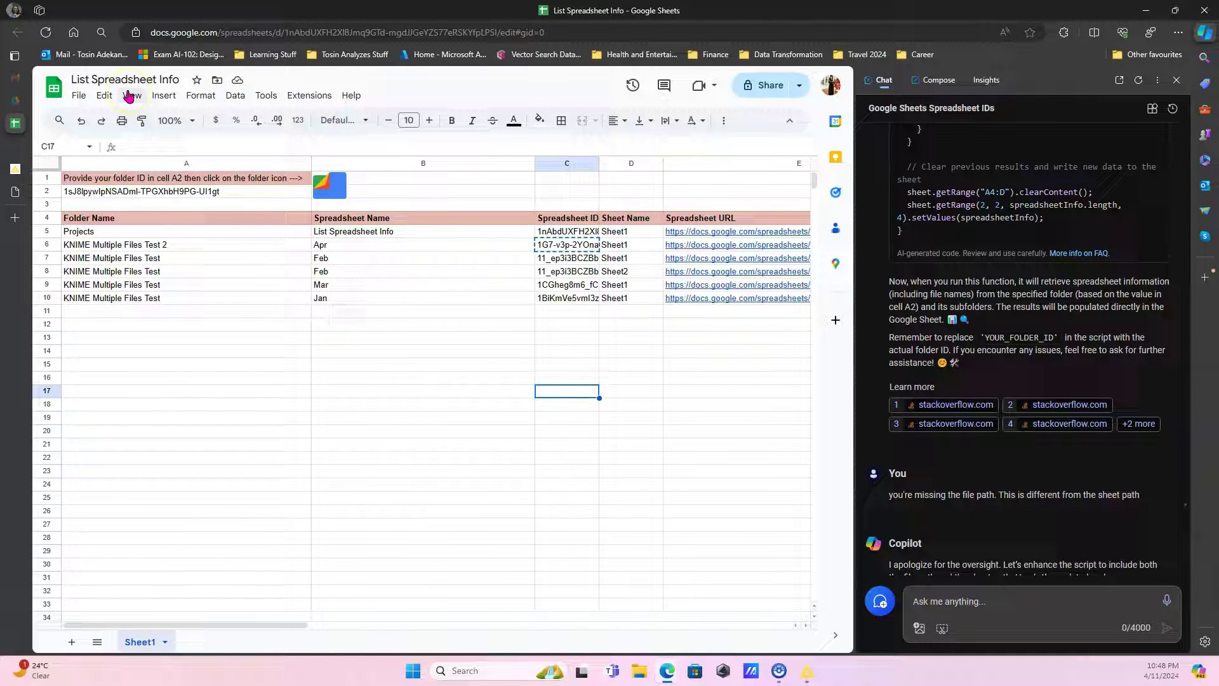
{"action": "left_click", "coordinate": [307, 96]}
{"action": "left_click", "coordinate": [346, 156]}
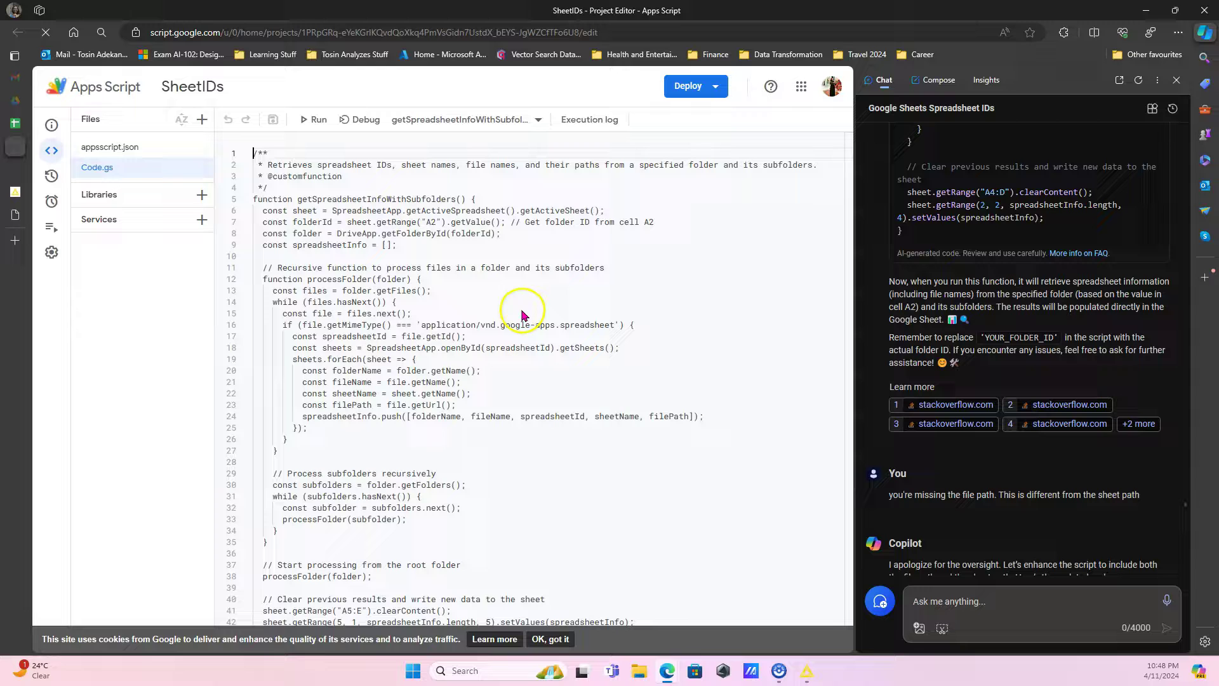
Browse lines 10 to 37 of the getSpreadsheetInfoWithSubfolders function in Code.gs.
{"action": "left_click", "coordinate": [715, 336]}
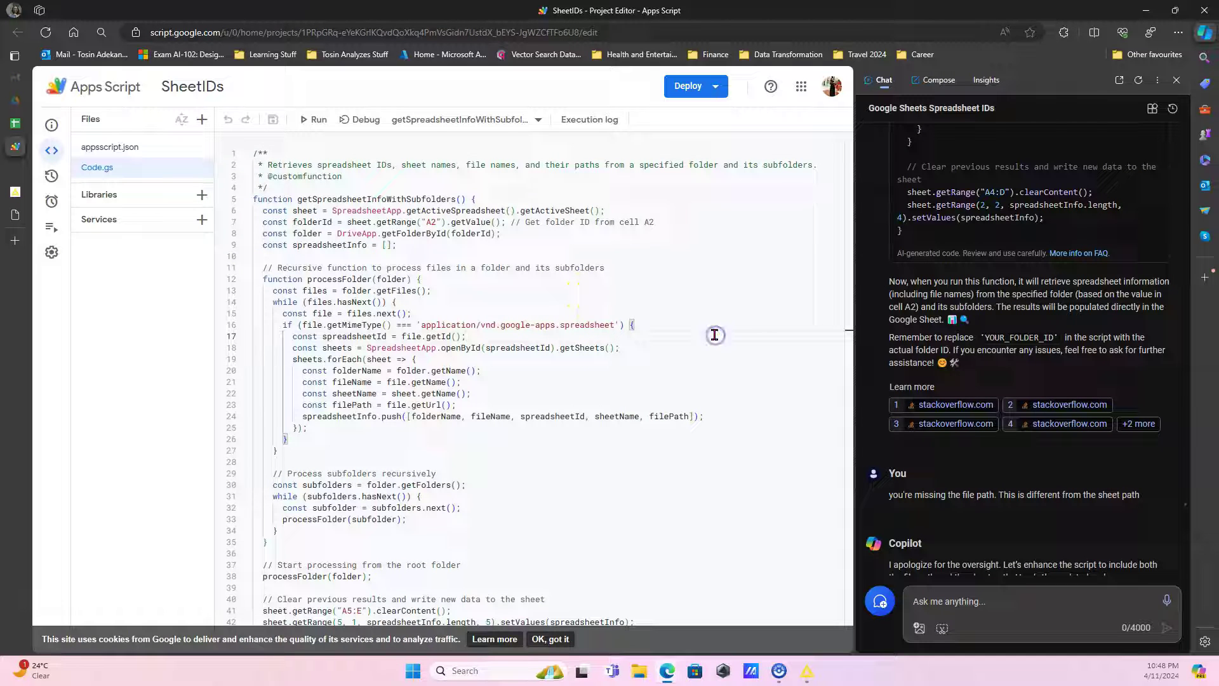
{"action": "left_click", "coordinate": [658, 452]}
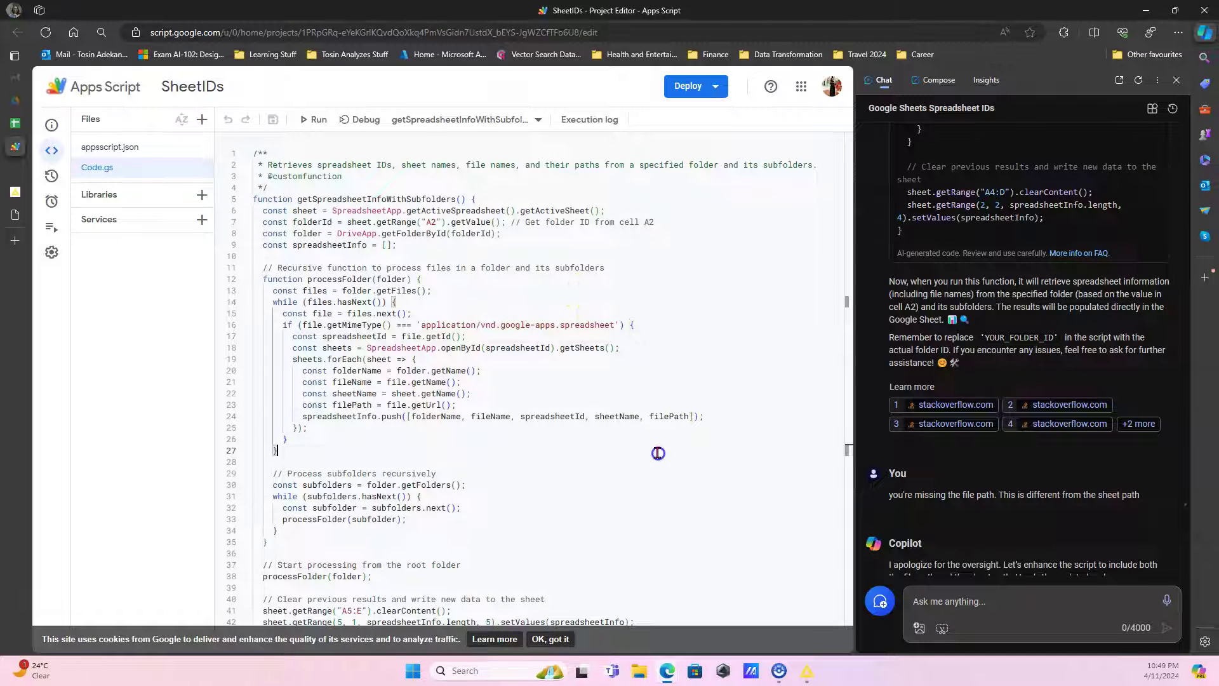
{"action": "right_click", "coordinate": [529, 549]}
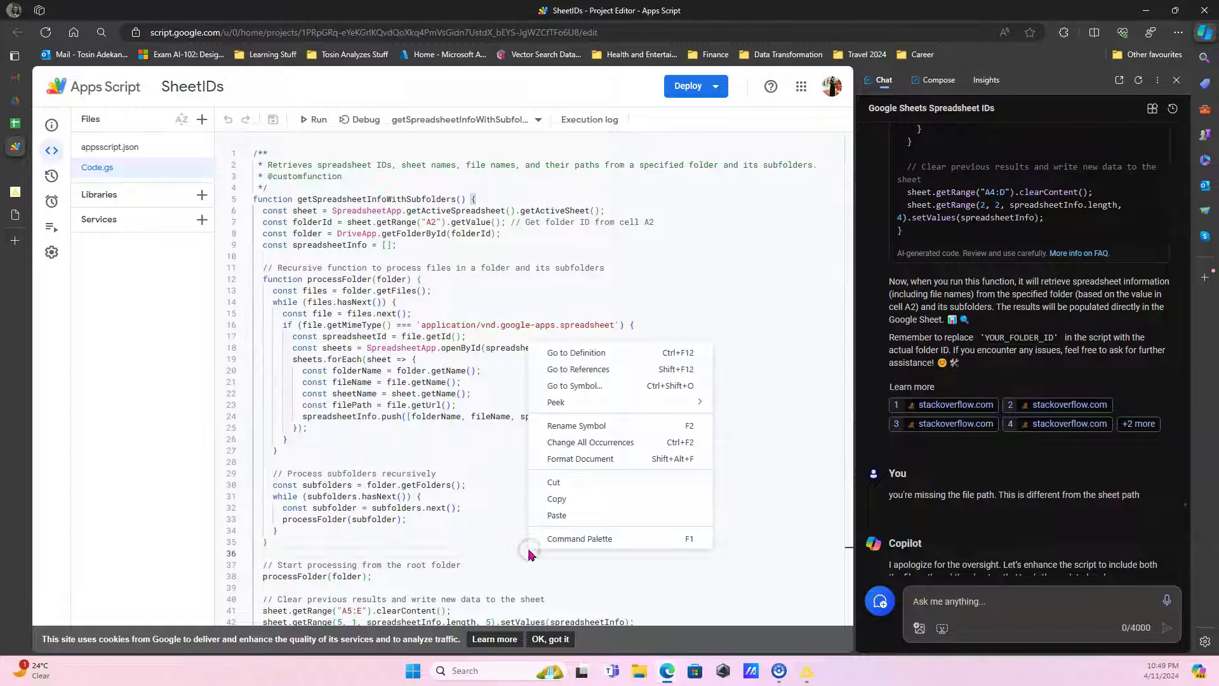
{"action": "left_click", "coordinate": [477, 531]}
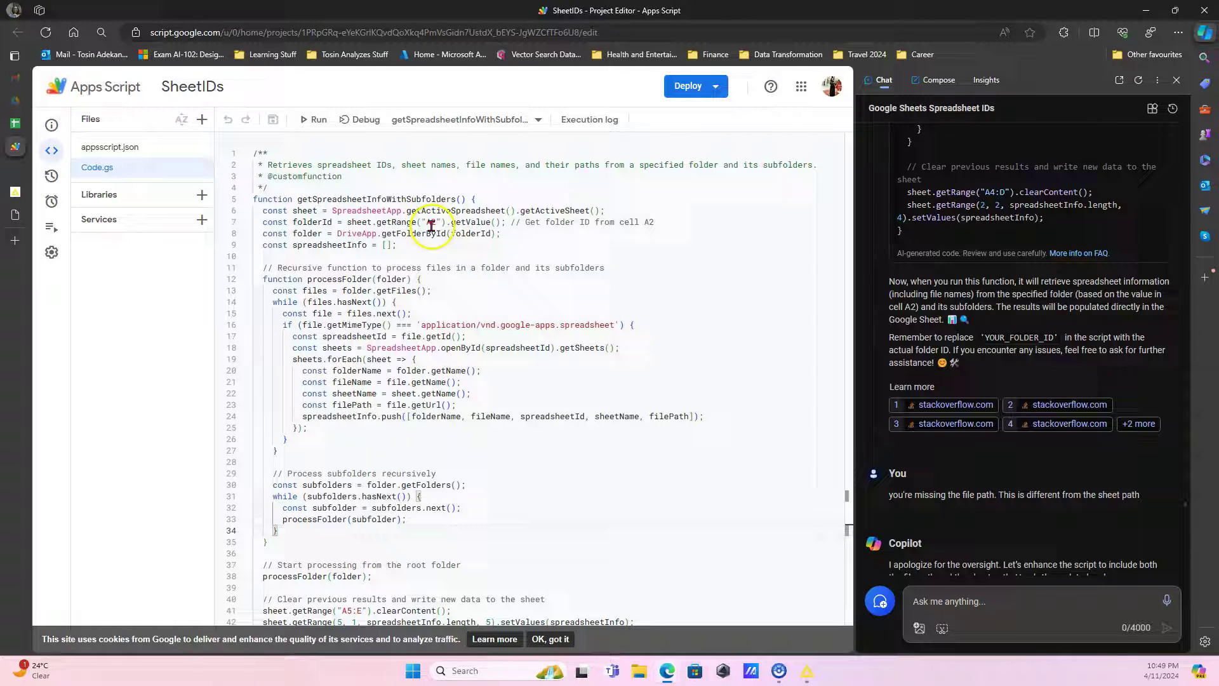
{"action": "left_click", "coordinate": [502, 257]}
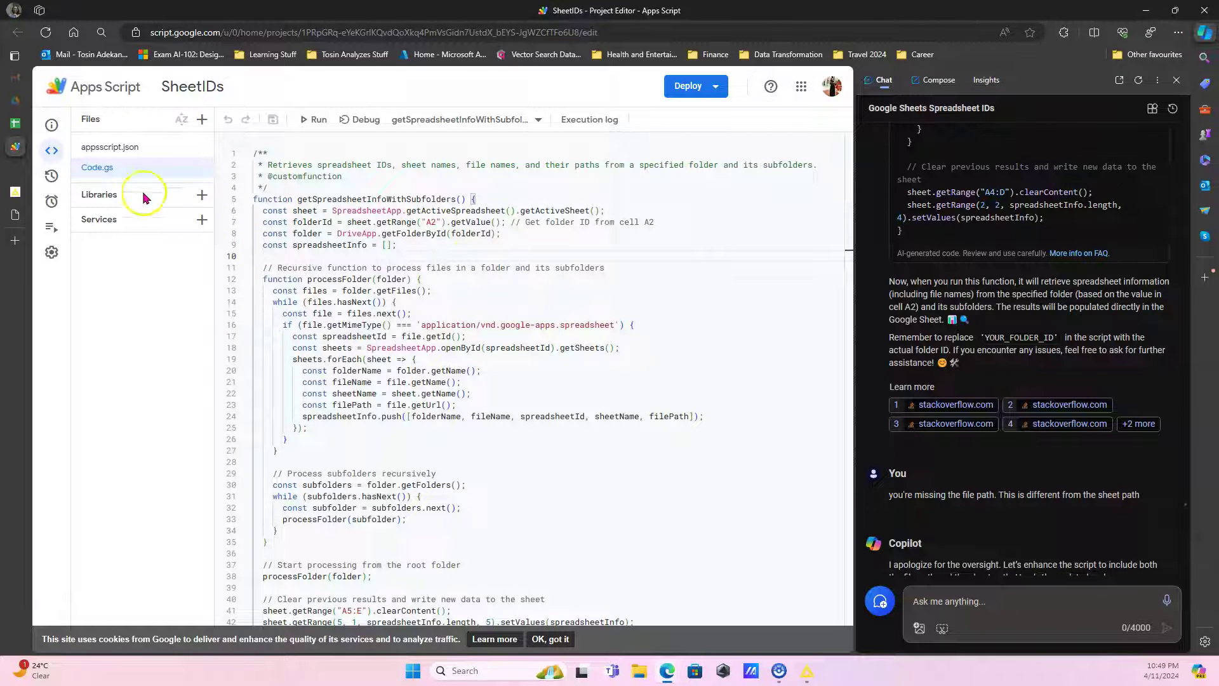
{"action": "left_click", "coordinate": [477, 553]}
Return to the spreadsheet and select empty cells B19, A16 and B15 below the table.
{"action": "key", "text": "ctrl+shift+Tab"}
{"action": "left_click", "coordinate": [321, 421]}
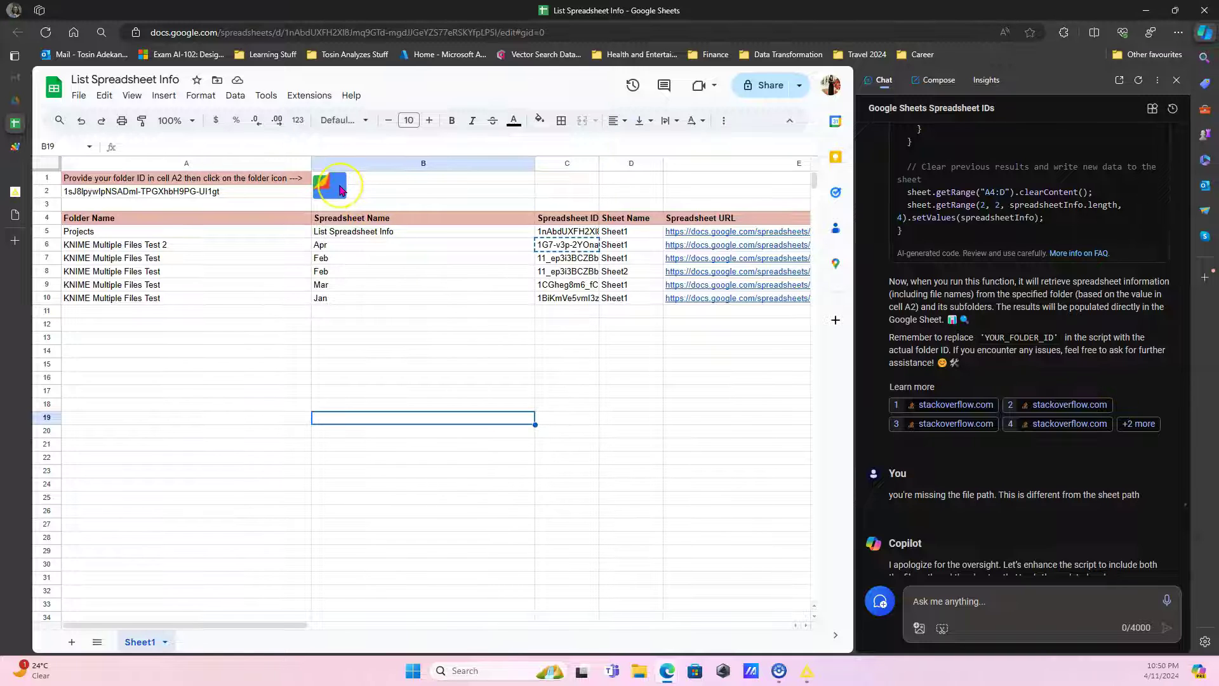
{"action": "left_click", "coordinate": [268, 379]}
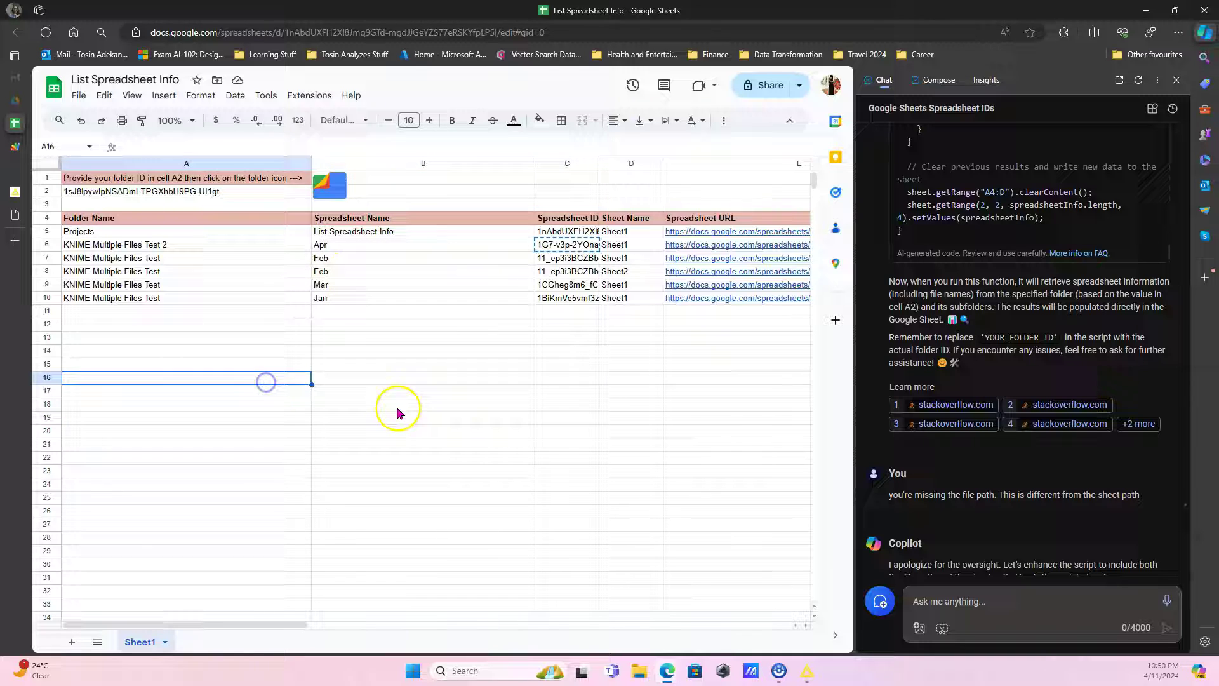
{"action": "left_click", "coordinate": [345, 363]}
Start a new drawing with Insert > Drawing and open the Google Images picture search.
{"action": "left_click", "coordinate": [163, 97]}
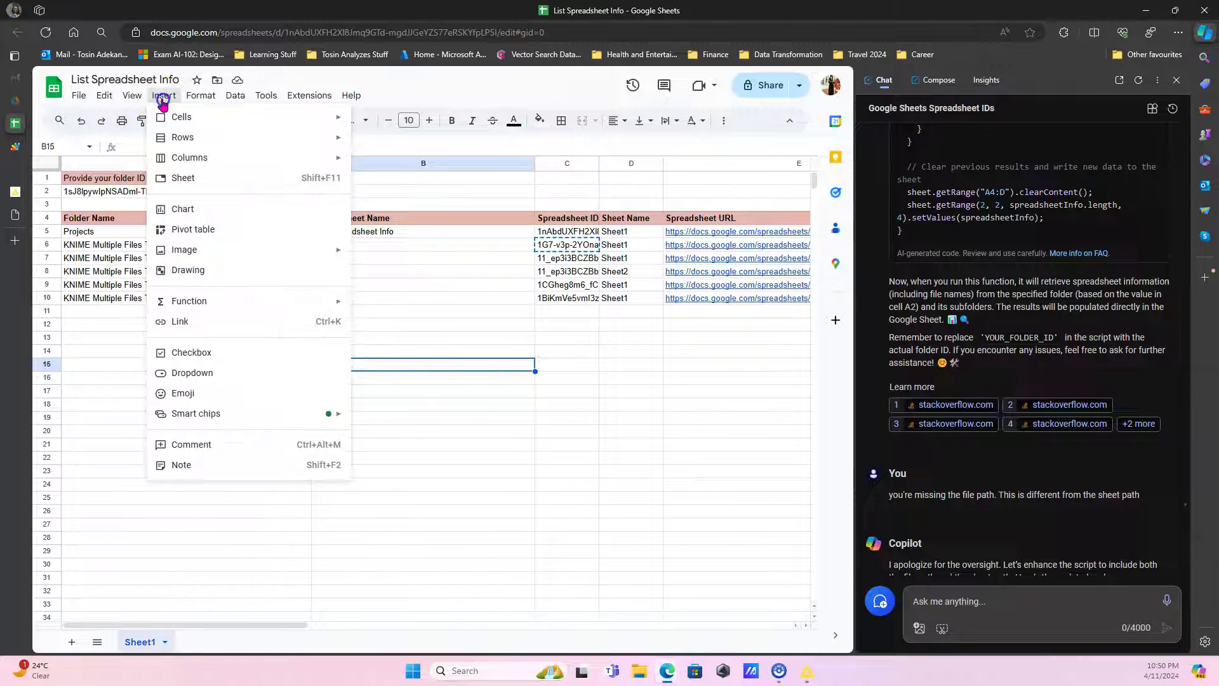
{"action": "left_click", "coordinate": [266, 270]}
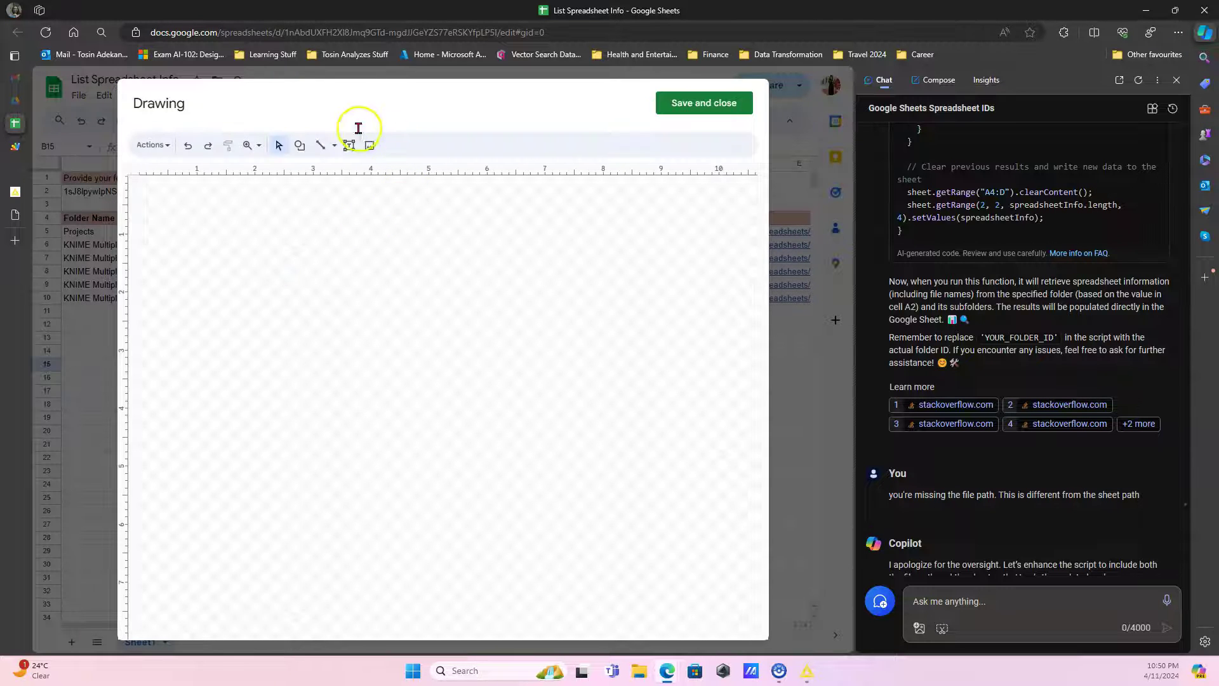
{"action": "left_click", "coordinate": [369, 147]}
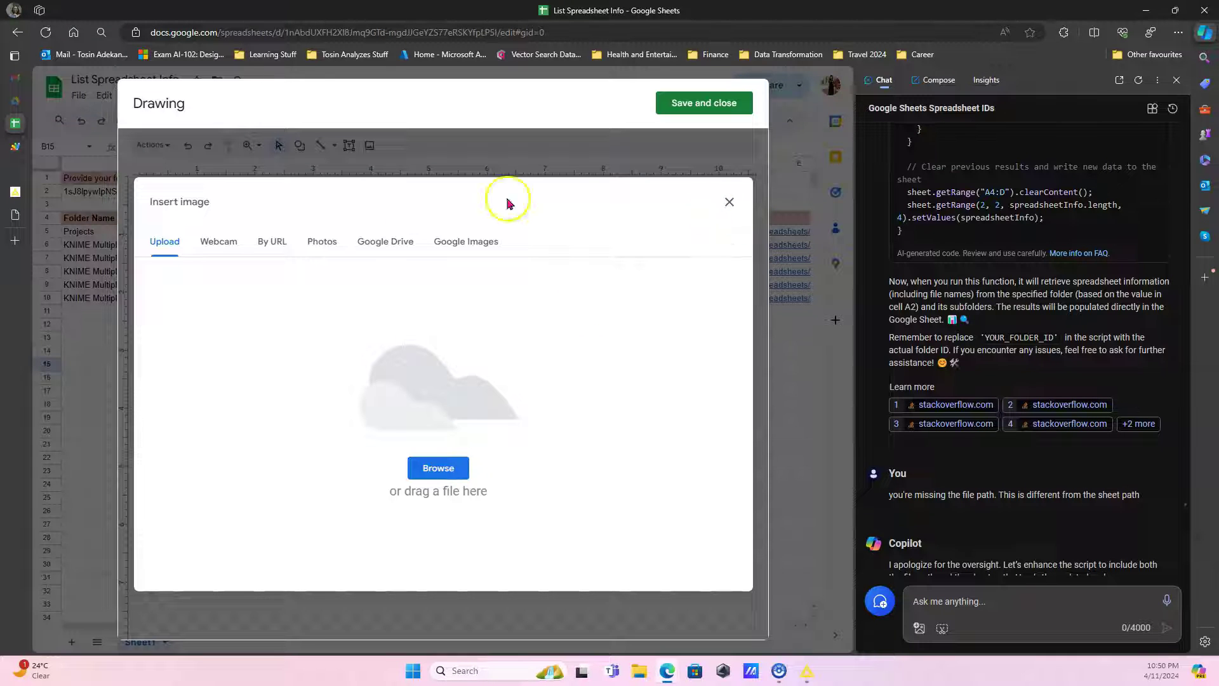
{"action": "left_click", "coordinate": [448, 244]}
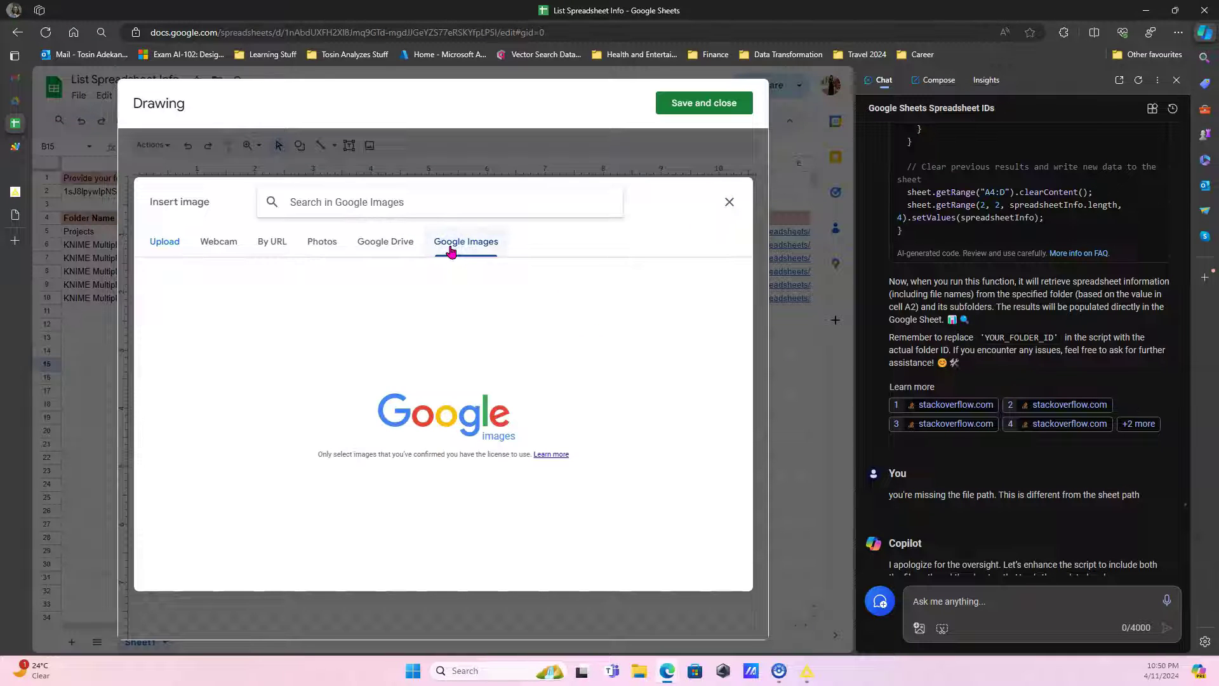
Search images for 'cat' and select the getSpreadsheetInfoWithSubfolders function name in Apps Script.
{"action": "type", "text": "cat"}
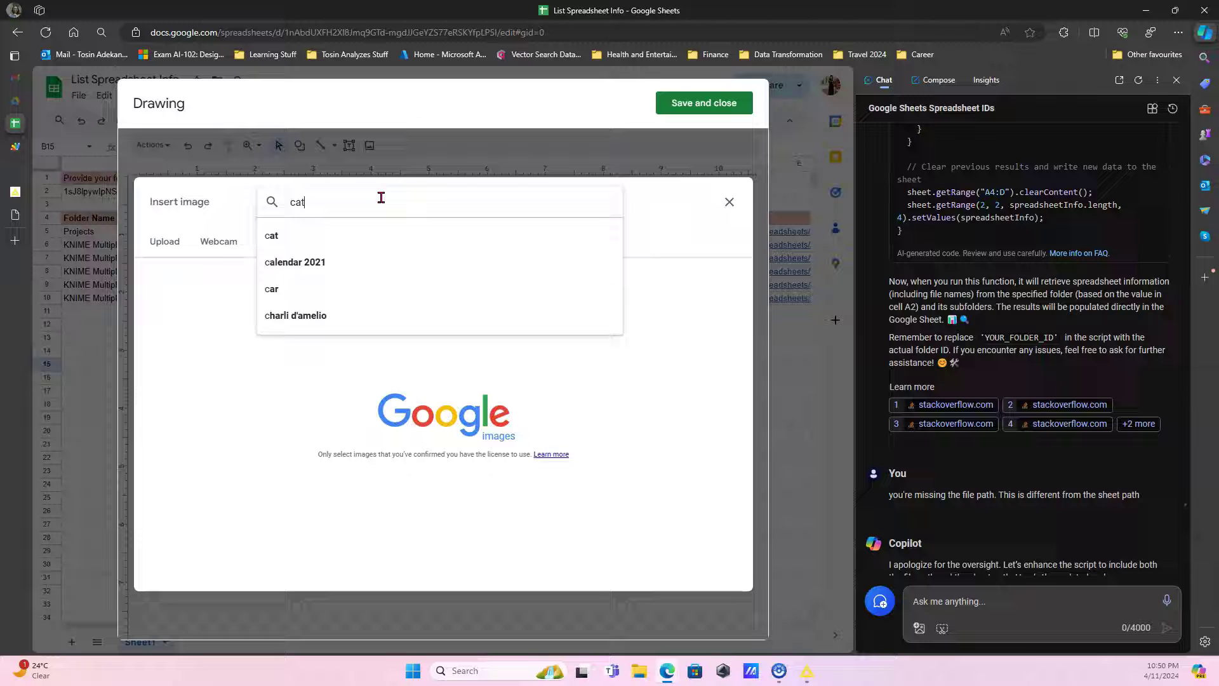
{"action": "left_click", "coordinate": [302, 234]}
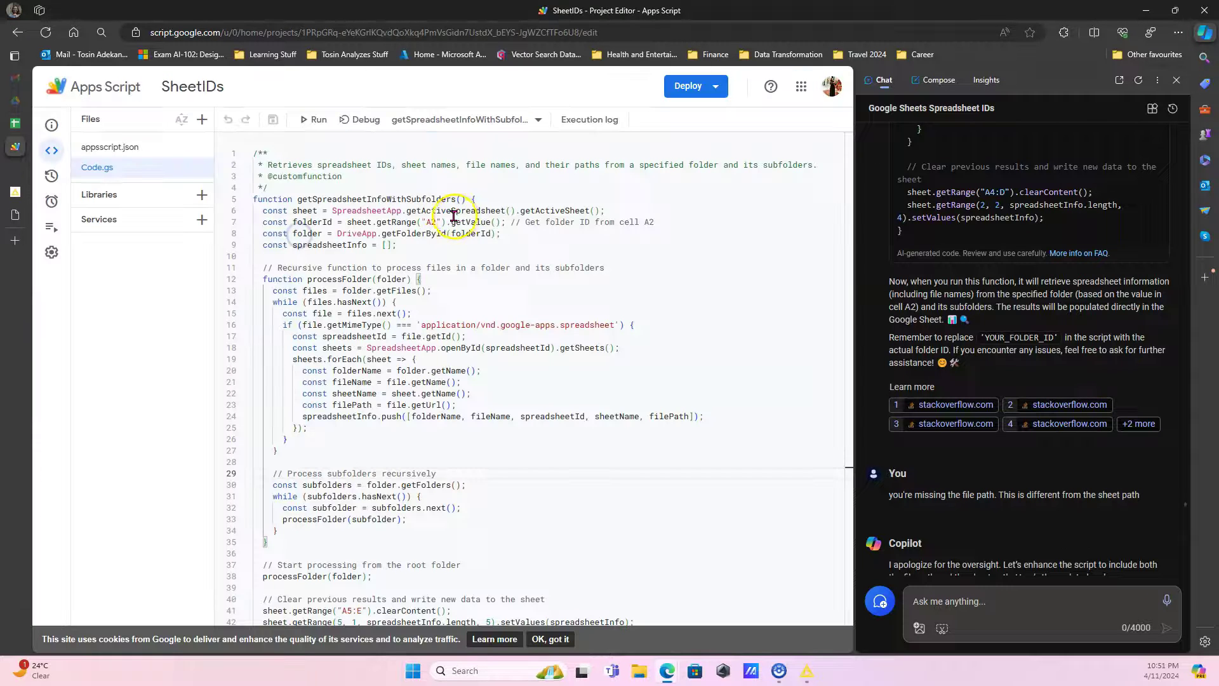
{"action": "left_click_drag", "start_coordinate": [456, 199], "coordinate": [298, 198]}
{"action": "key", "text": "ctrl+c"}
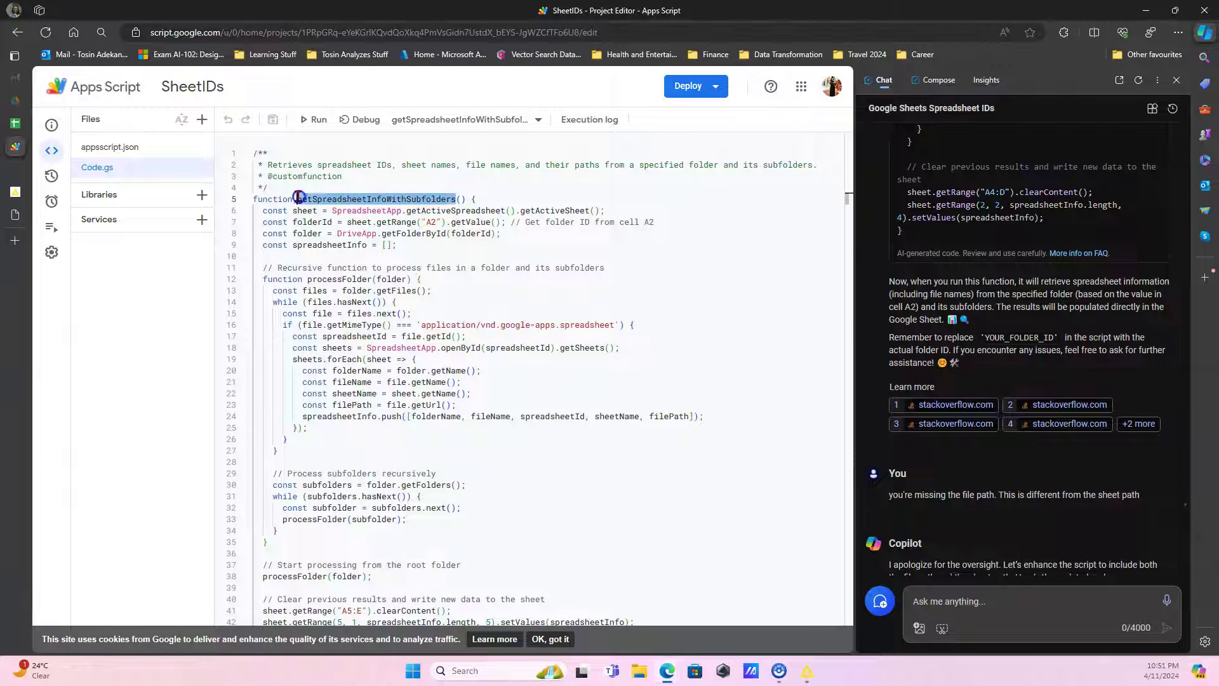
{"action": "mouse_move", "coordinate": [15, 209]}
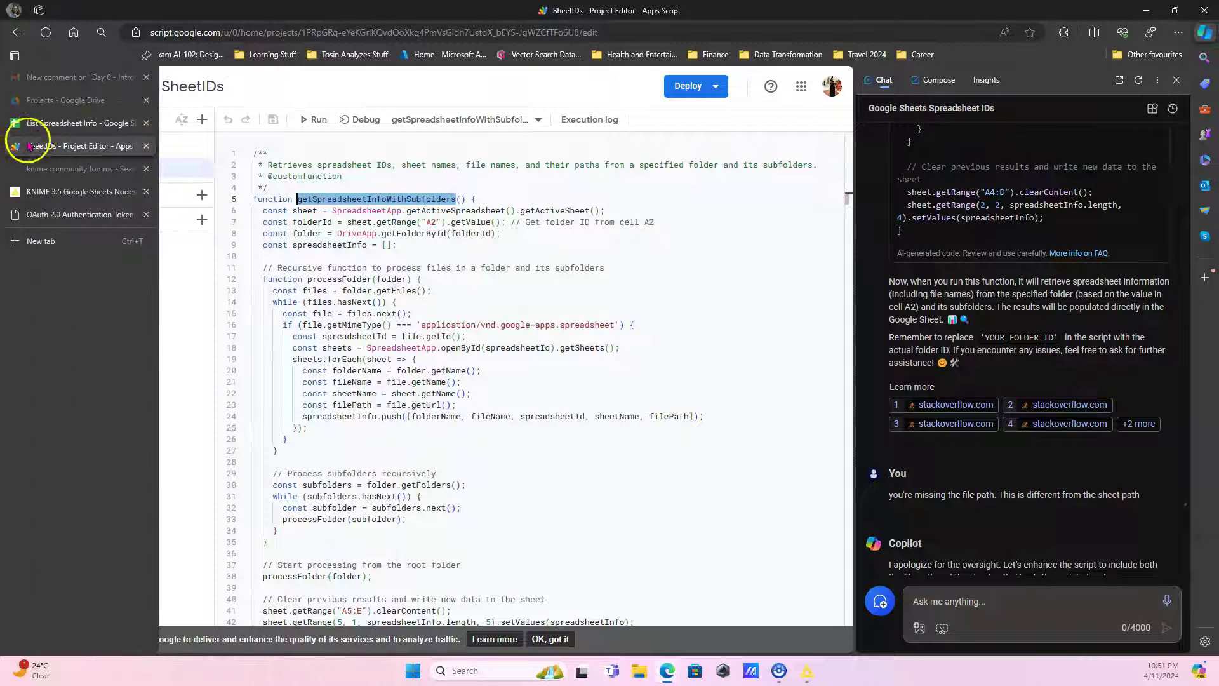
{"action": "left_click", "coordinate": [40, 127]}
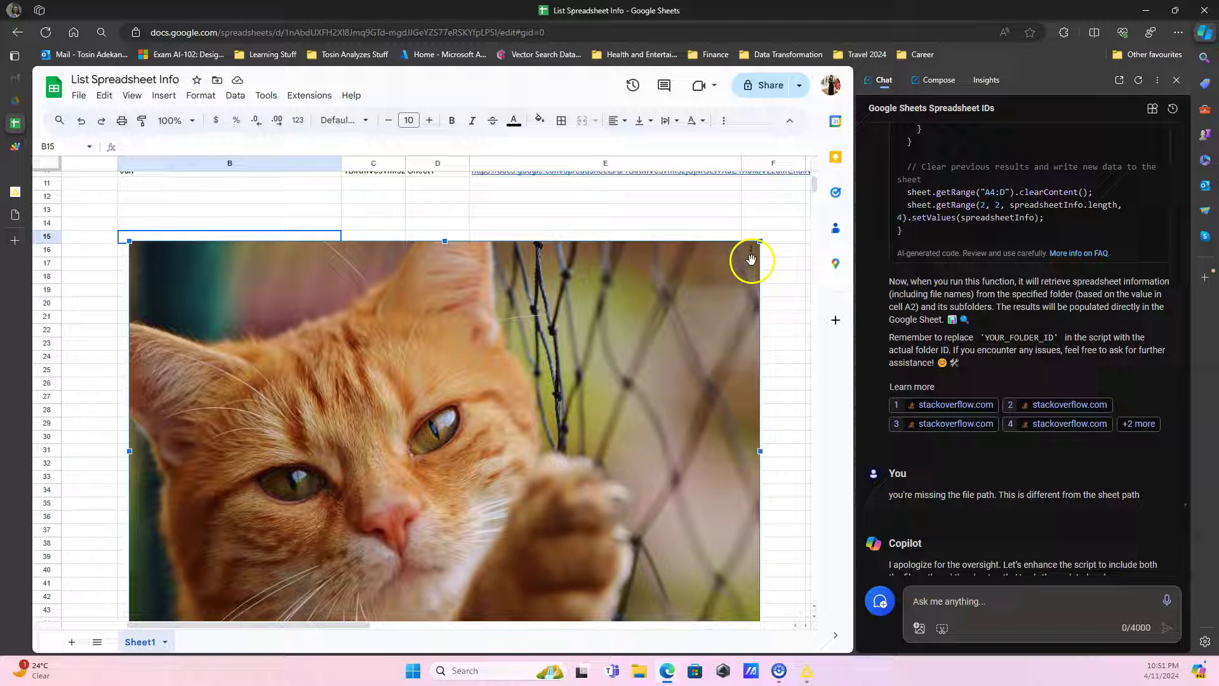
Assign the getSpreadsheetInfoWithSubfolders script to the cat image.
{"action": "left_click", "coordinate": [753, 262]}
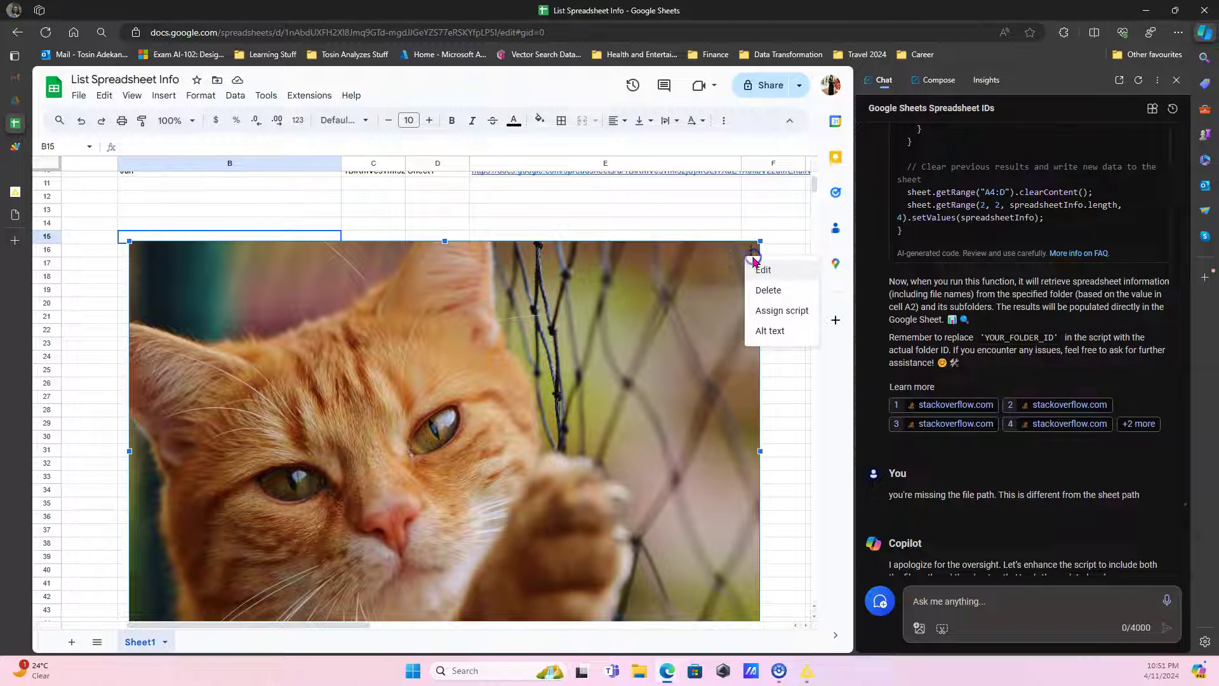
{"action": "left_click", "coordinate": [776, 318]}
{"action": "key", "text": "ctrl+v"}
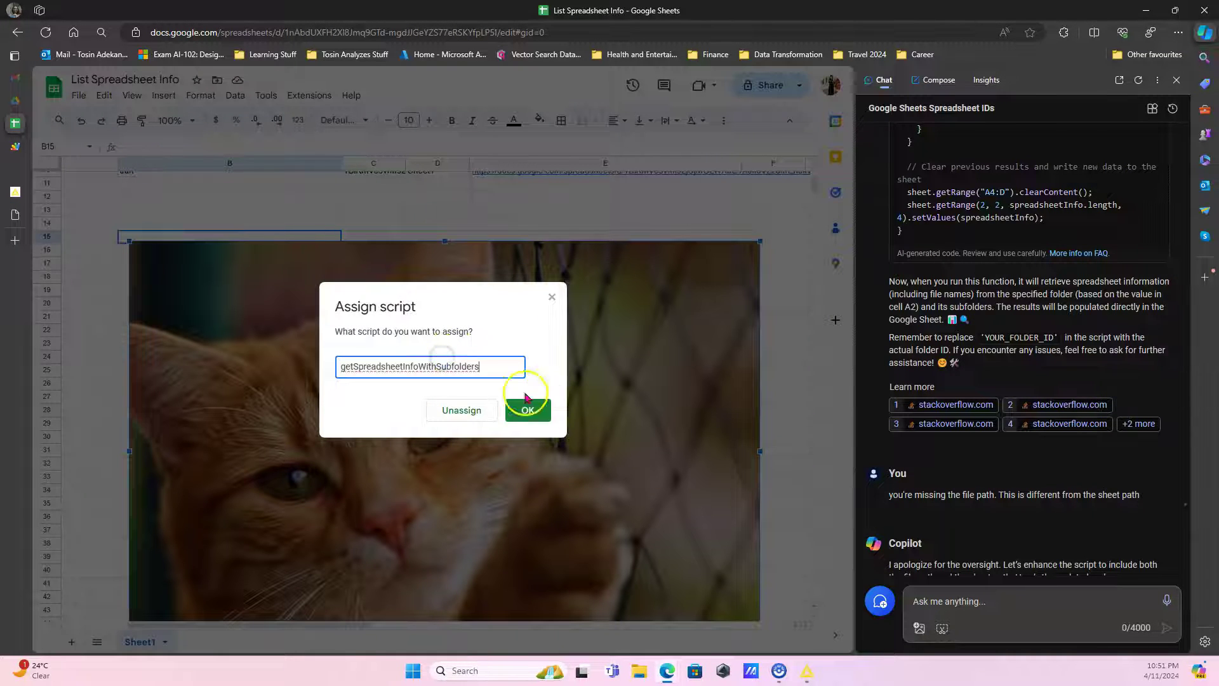
{"action": "left_click", "coordinate": [548, 414]}
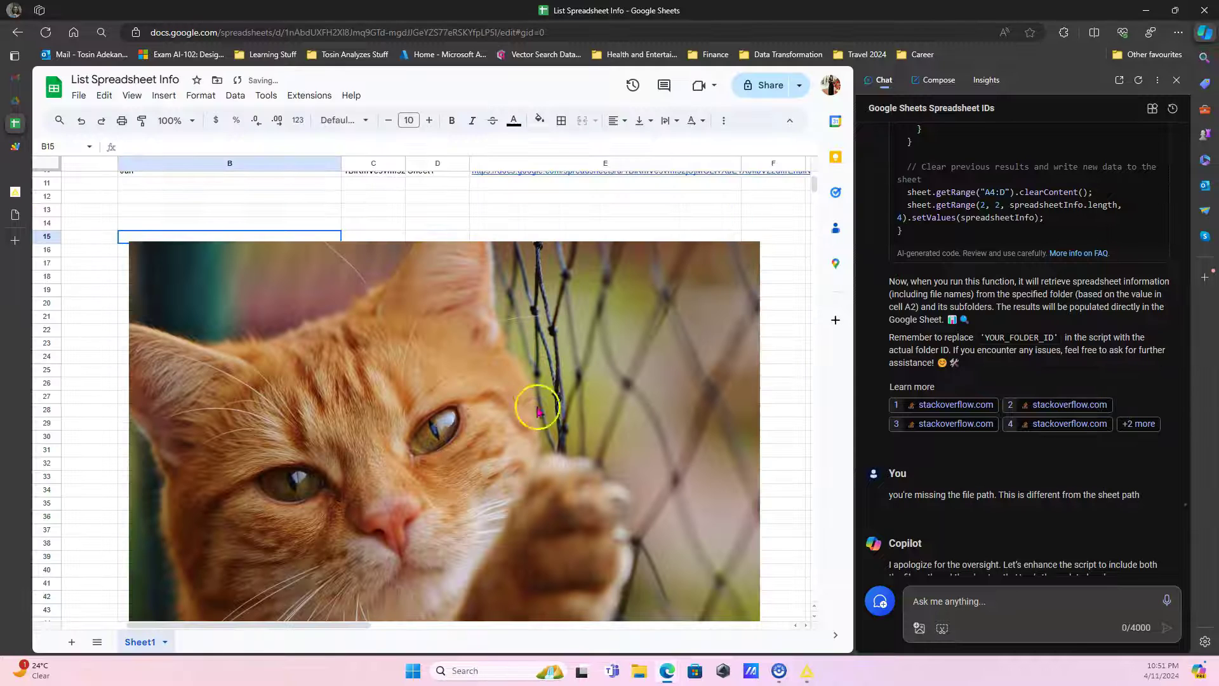
{"action": "left_click", "coordinate": [617, 215]}
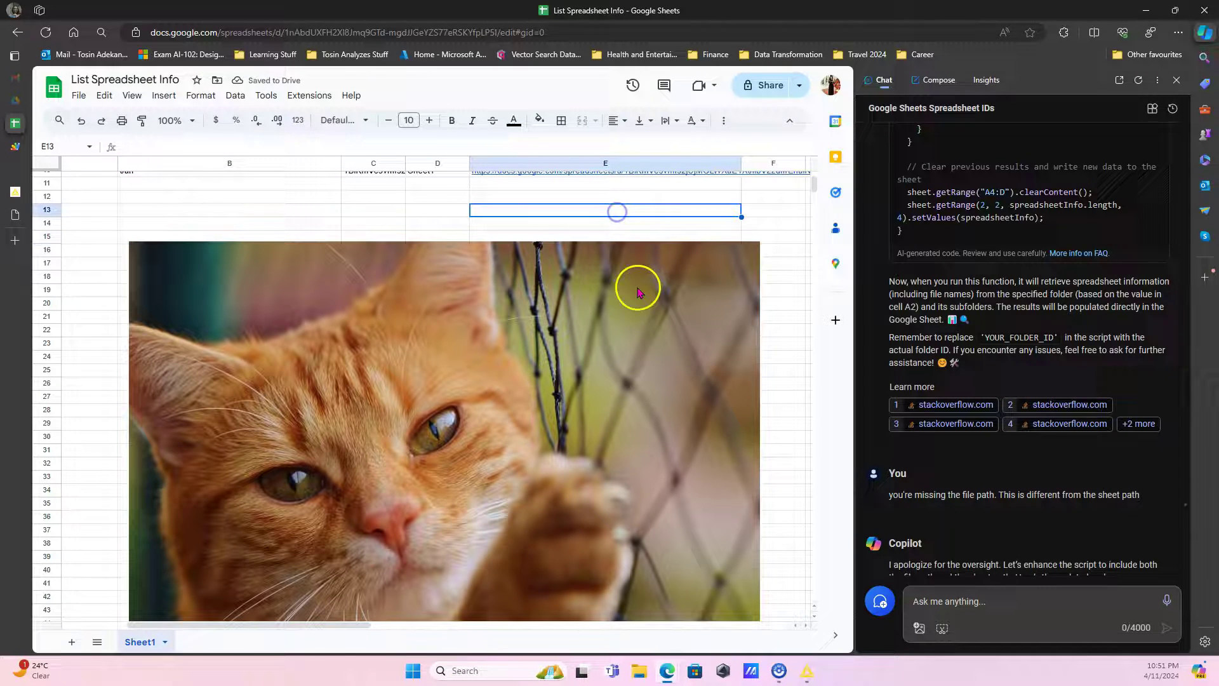
Clear the listed spreadsheet results in rows A5:H11 below the headers.
{"action": "left_click", "coordinate": [638, 292]}
{"action": "scroll", "coordinate": [152, 262], "scroll_direction": "up", "scroll_amount": 3}
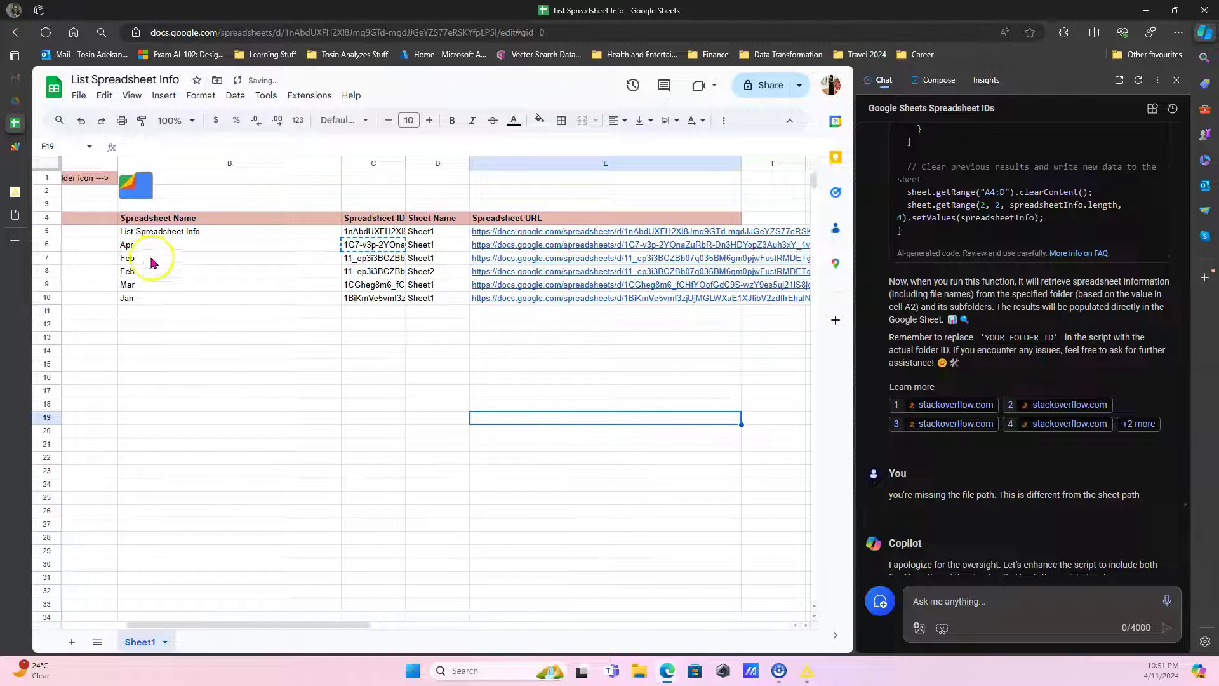
{"action": "scroll", "coordinate": [153, 262], "scroll_direction": "left", "scroll_amount": 5}
{"action": "left_click_drag", "start_coordinate": [79, 232], "coordinate": [622, 317]}
{"action": "key", "text": "Delete"}
Delete the folder ID from cell A2.
{"action": "left_click", "coordinate": [386, 444]}
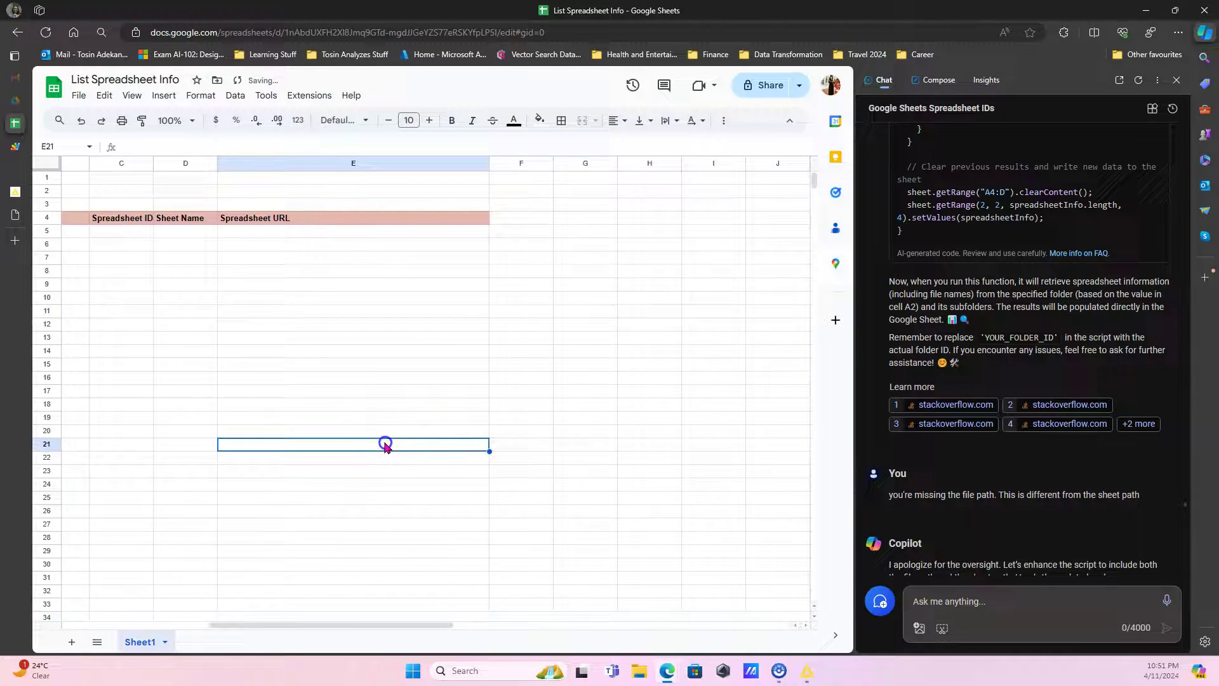
{"action": "scroll", "coordinate": [386, 444], "scroll_direction": "left", "scroll_amount": 5}
{"action": "left_click", "coordinate": [133, 195]}
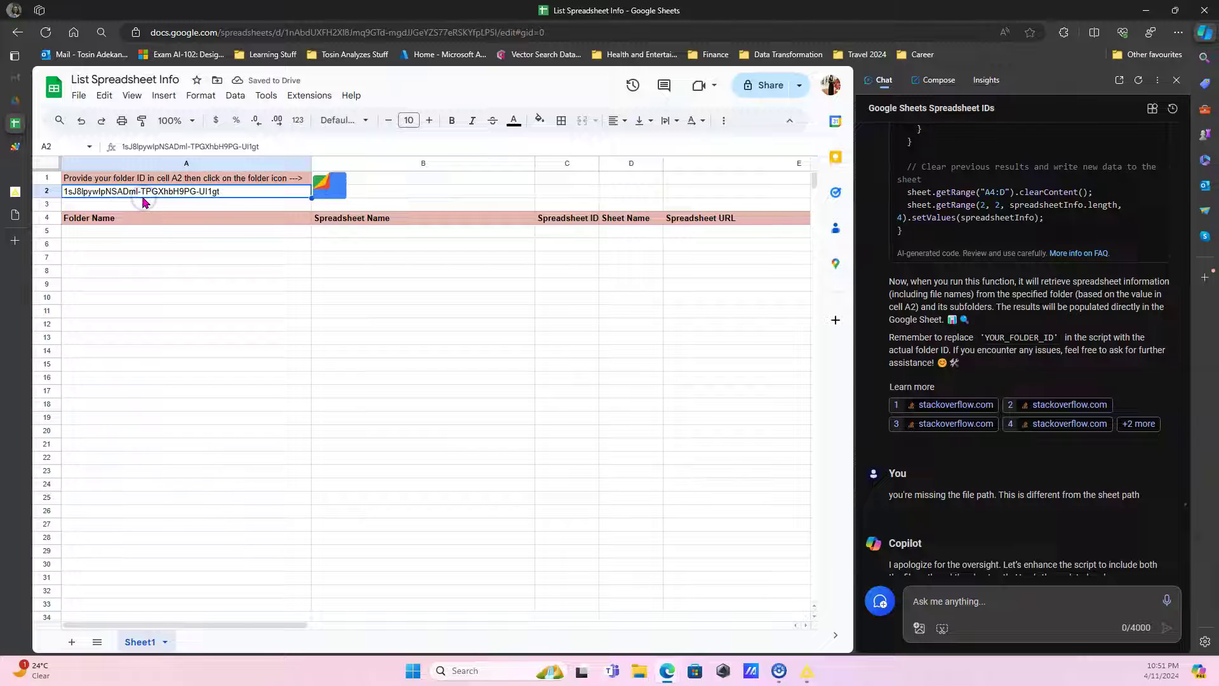
{"action": "key", "text": "Delete"}
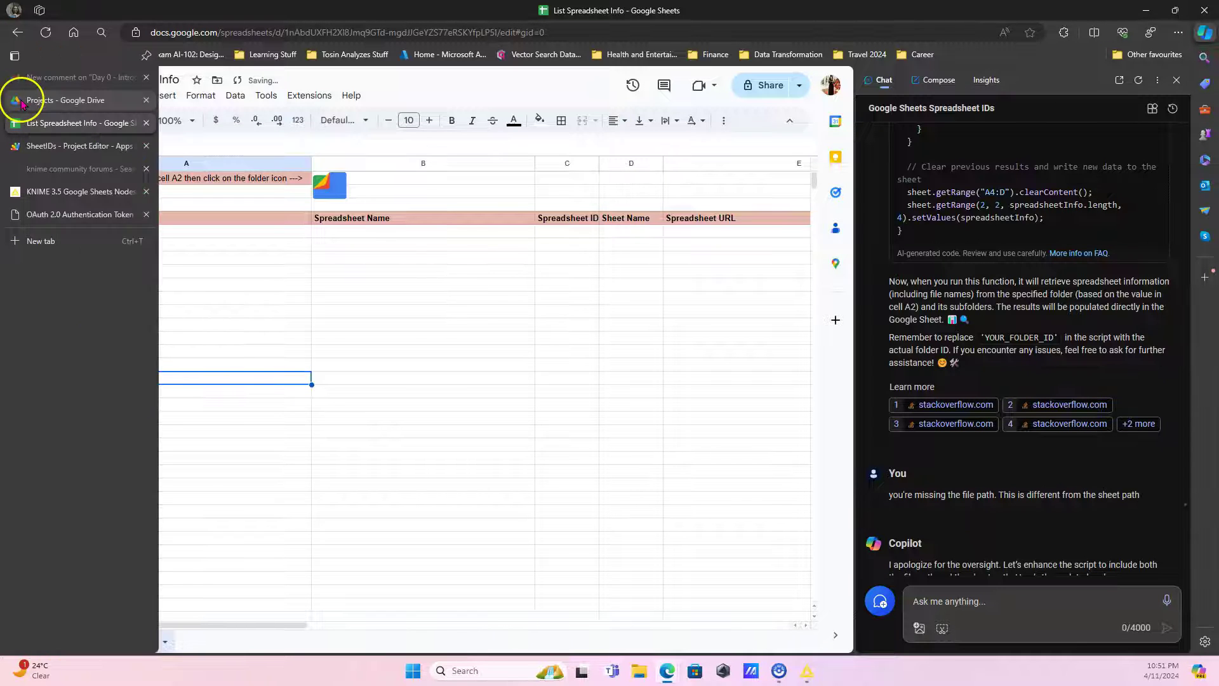
Copy the Projects folder's ID from the end of its Google Drive web address.
{"action": "left_click", "coordinate": [20, 99]}
{"action": "left_click", "coordinate": [324, 384]}
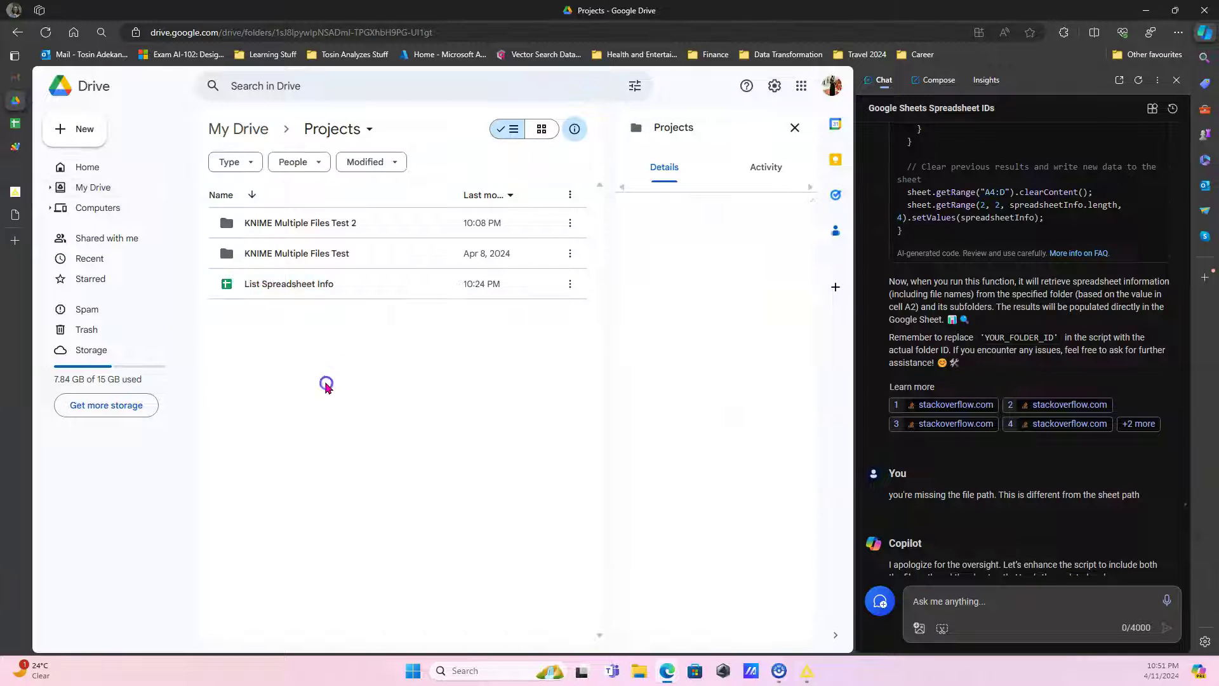
{"action": "left_click", "coordinate": [283, 313]}
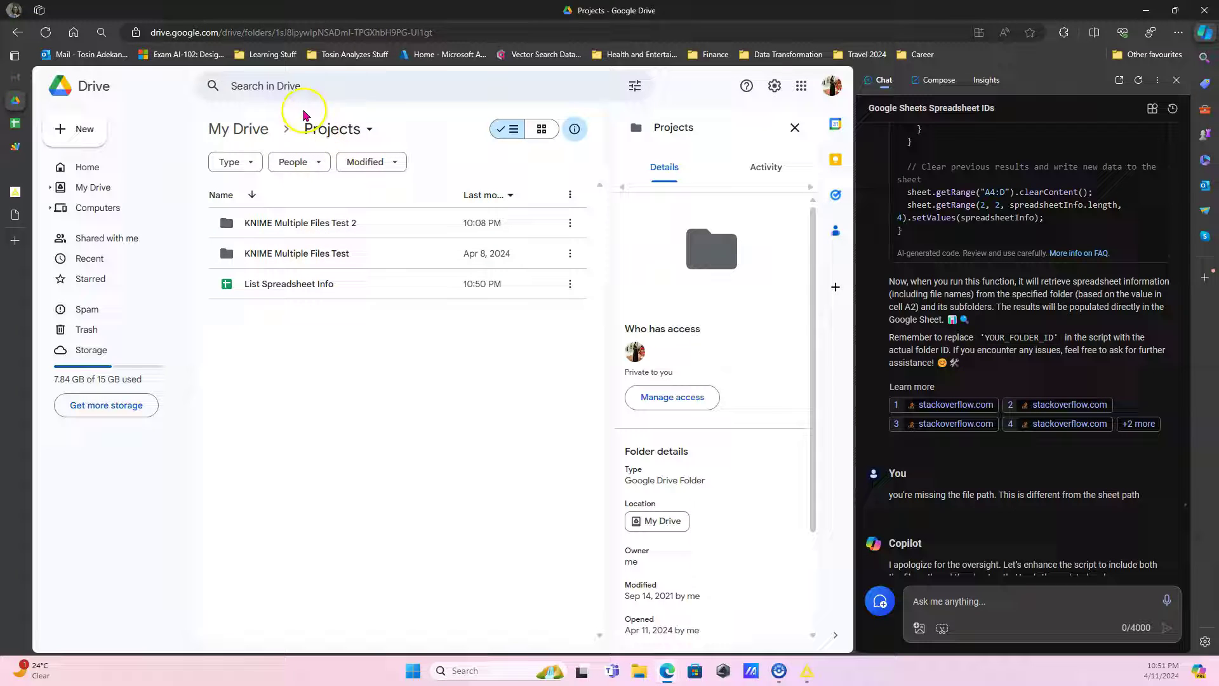
{"action": "left_click_drag", "start_coordinate": [434, 32], "coordinate": [279, 31]}
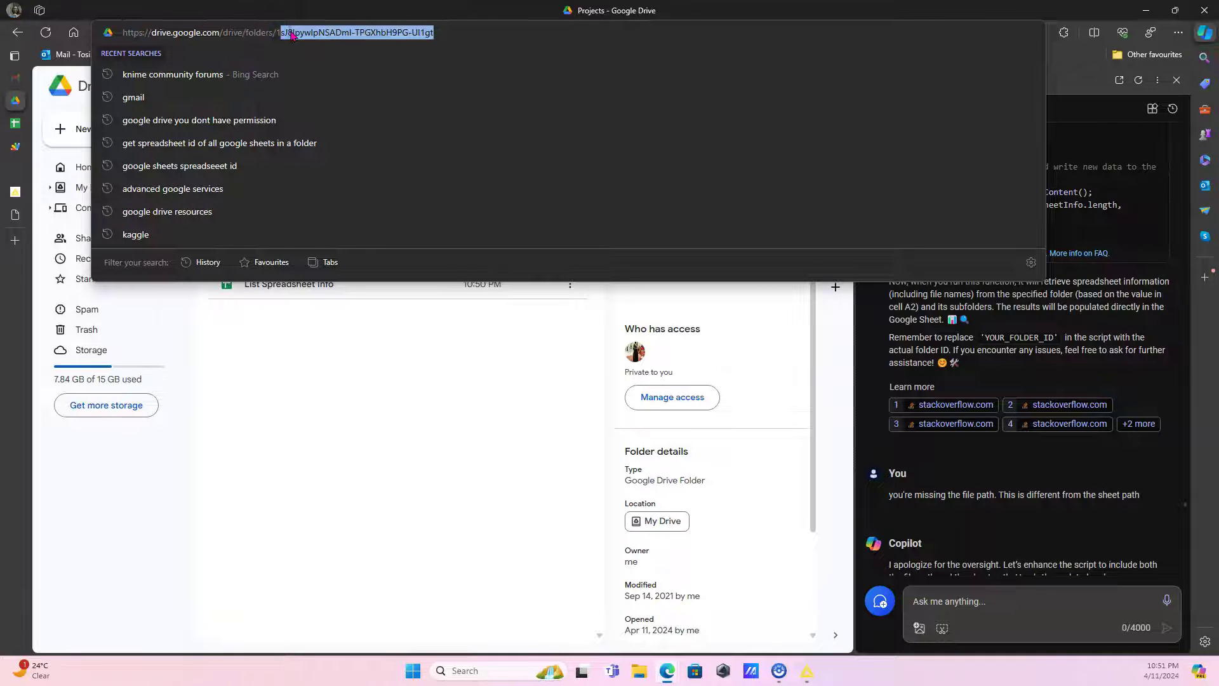
{"action": "left_click", "coordinate": [466, 39]}
{"action": "left_click_drag", "start_coordinate": [477, 38], "coordinate": [249, 47]}
{"action": "left_click", "coordinate": [271, 412]}
Paste the Projects folder ID into A2 and run the listing script from the cat image.
{"action": "left_click", "coordinate": [26, 127]}
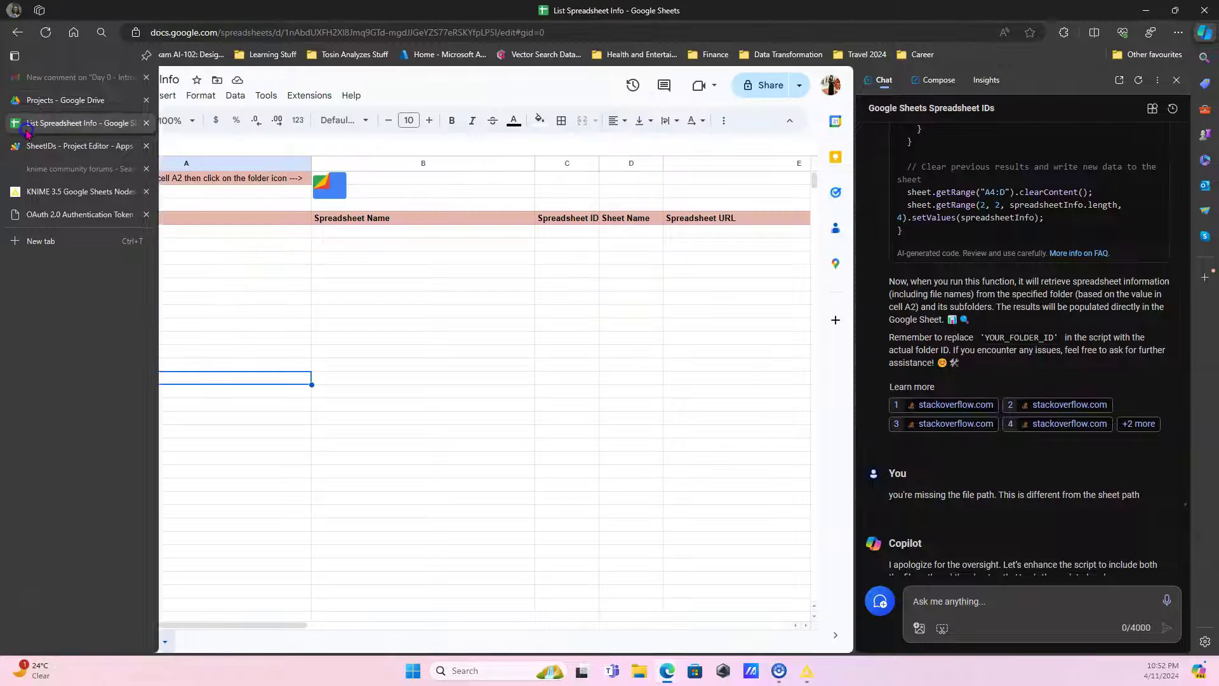
{"action": "left_click", "coordinate": [130, 196]}
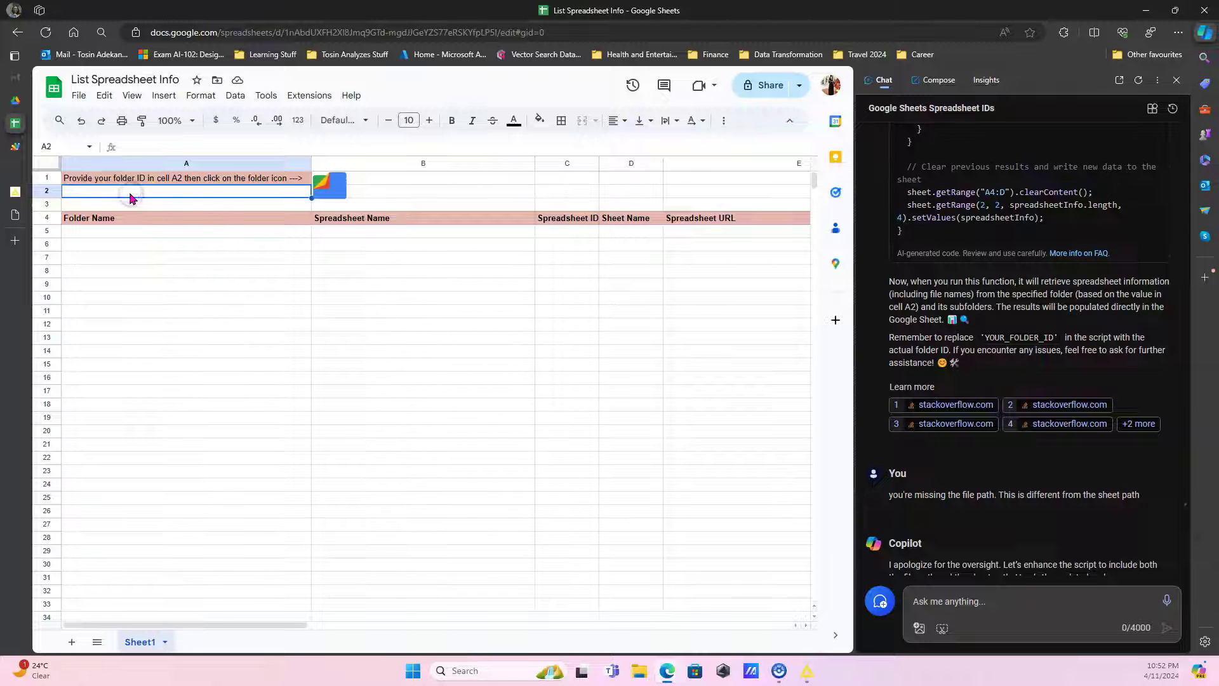
{"action": "left_click", "coordinate": [291, 294]}
{"action": "left_click", "coordinate": [413, 180]}
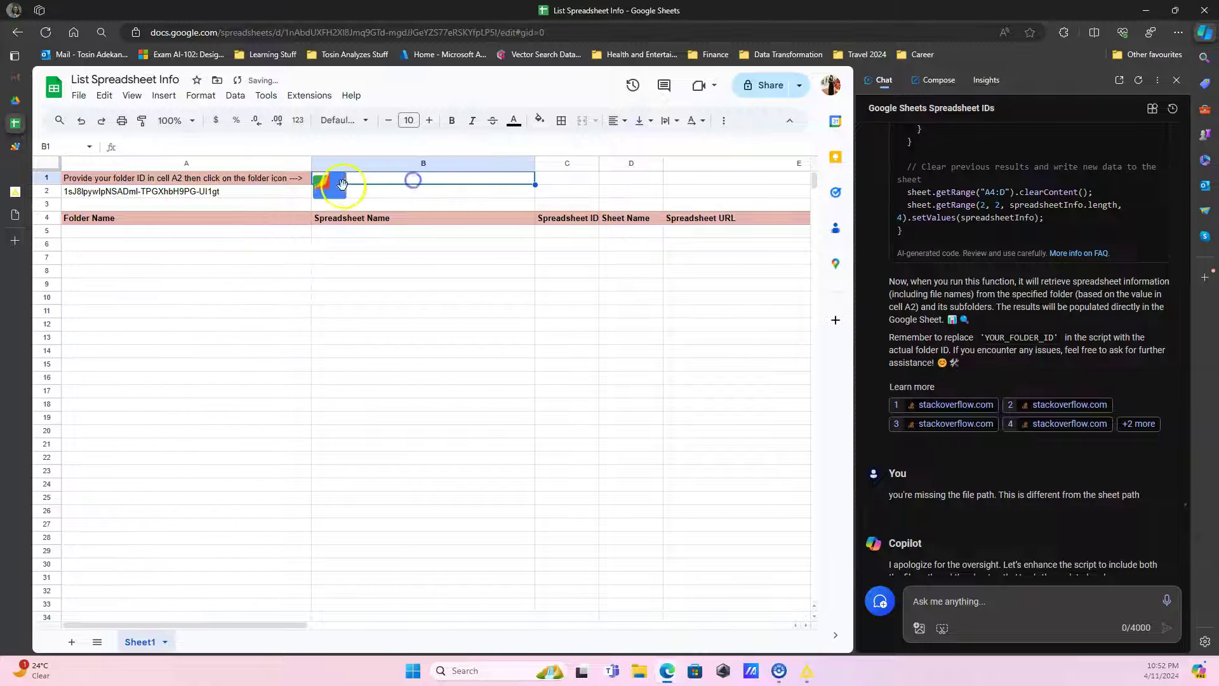
{"action": "left_click", "coordinate": [337, 192]}
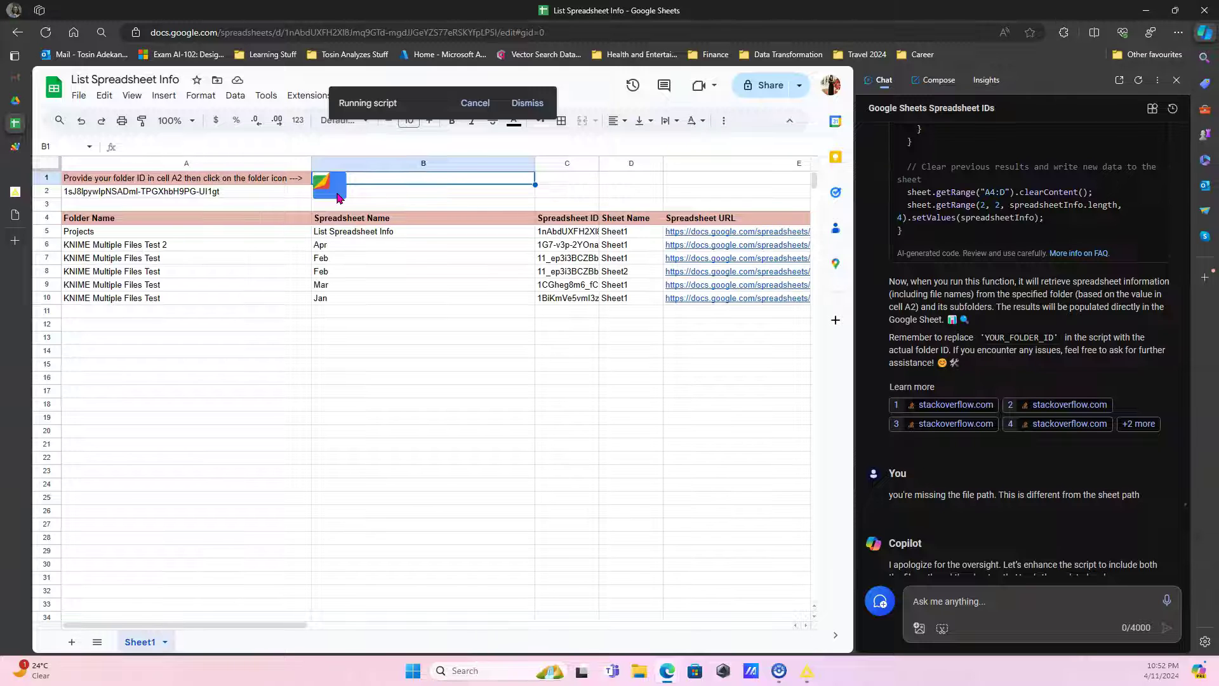
Review row 7's folder name and spreadsheet ID and the Mar name, then close both tabs.
{"action": "left_click", "coordinate": [303, 367]}
{"action": "left_click", "coordinate": [219, 264]}
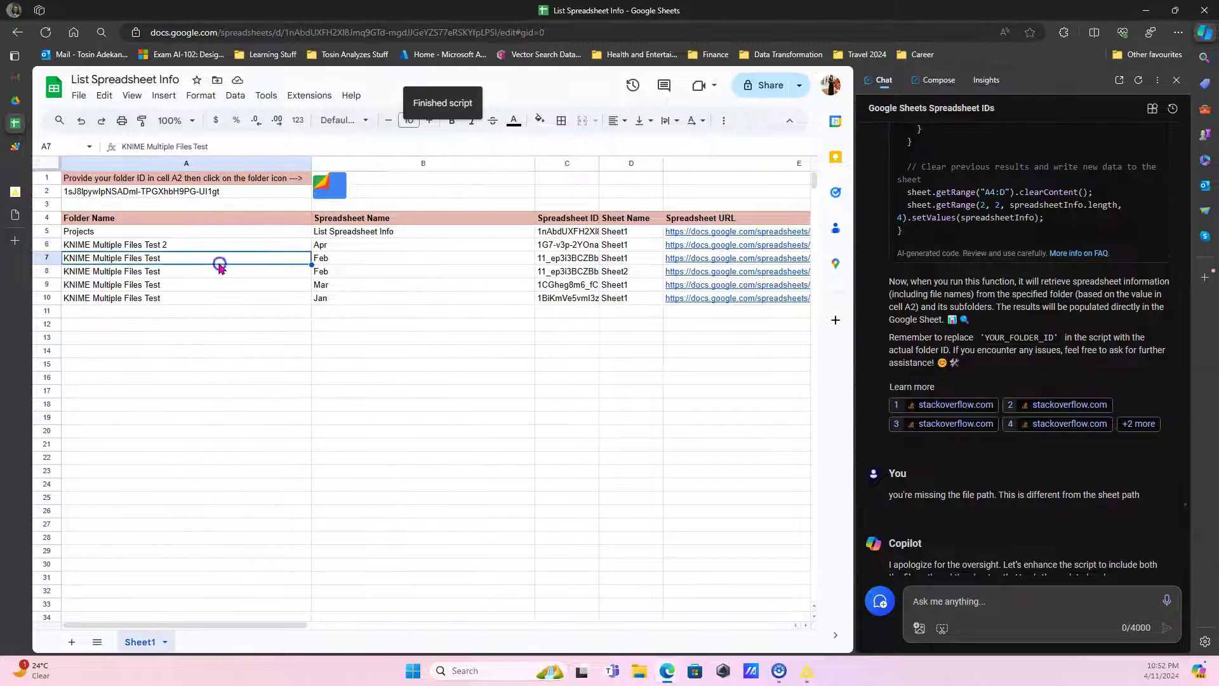
{"action": "left_click", "coordinate": [557, 262]}
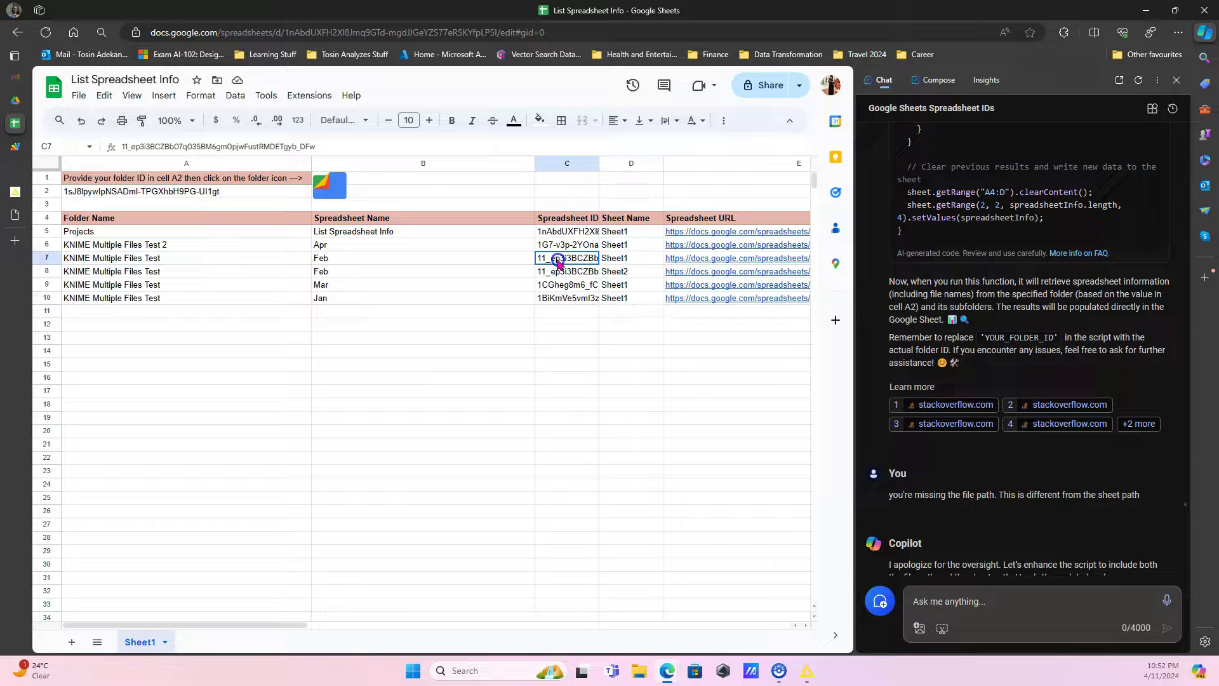
{"action": "left_click", "coordinate": [629, 259]}
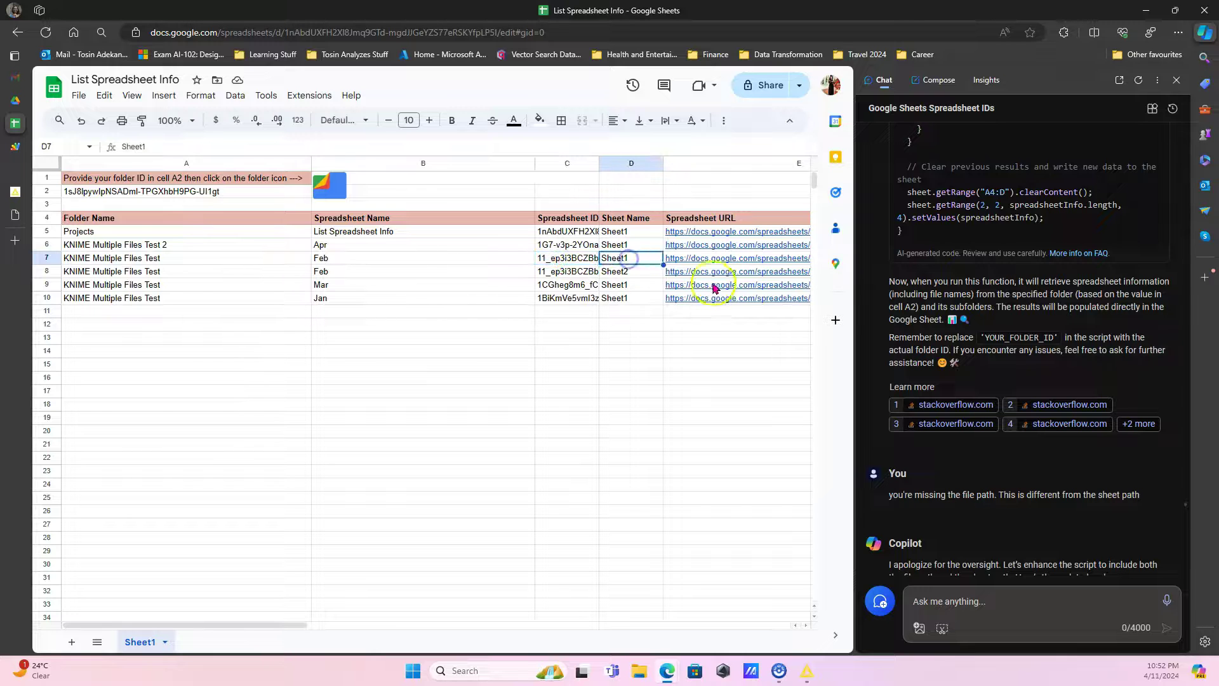
{"action": "left_click", "coordinate": [589, 354]}
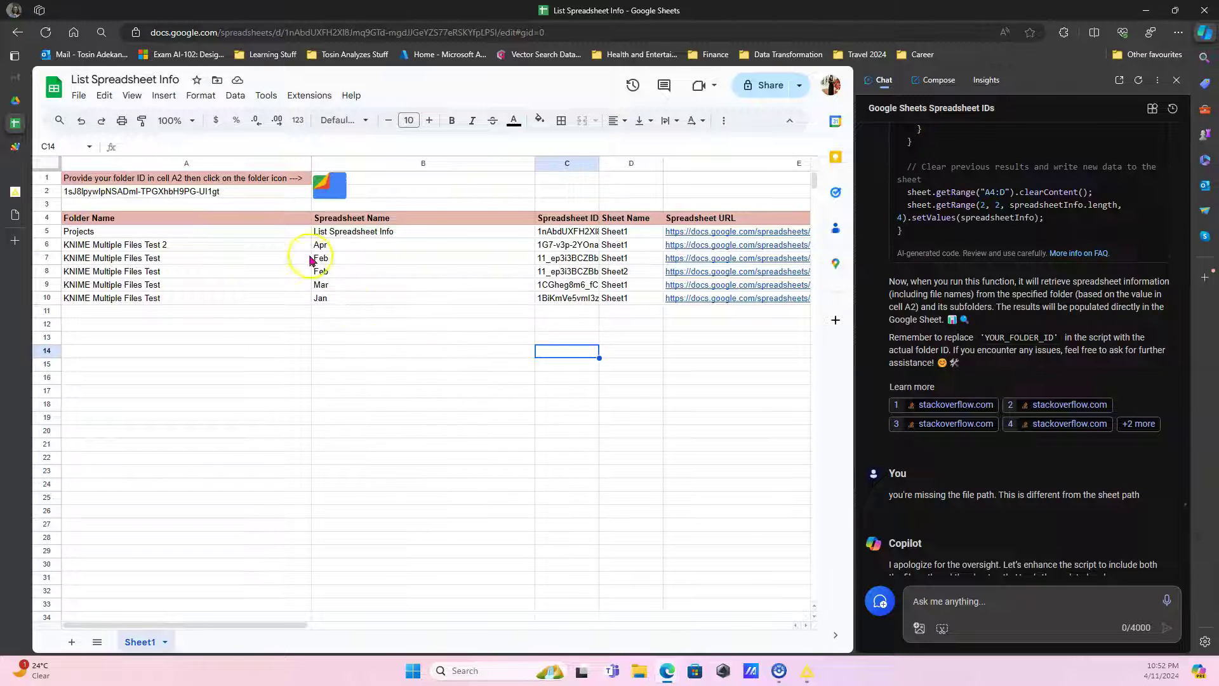
{"action": "left_click", "coordinate": [369, 285]}
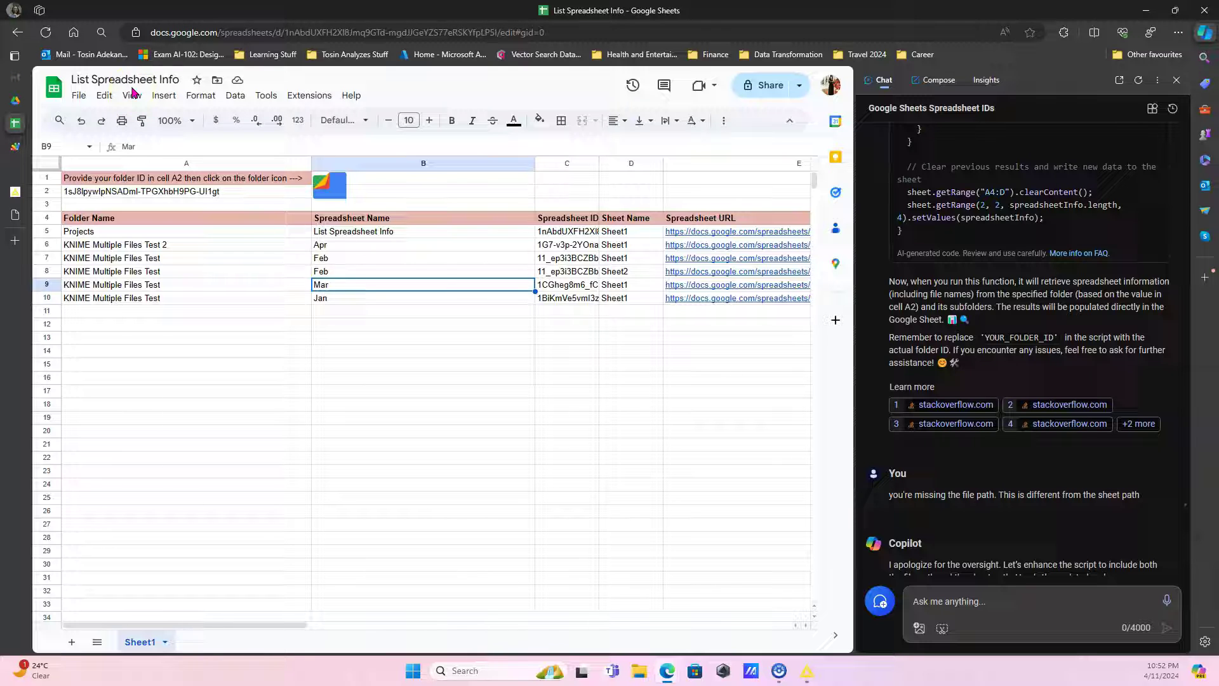
{"action": "mouse_move", "coordinate": [19, 122]}
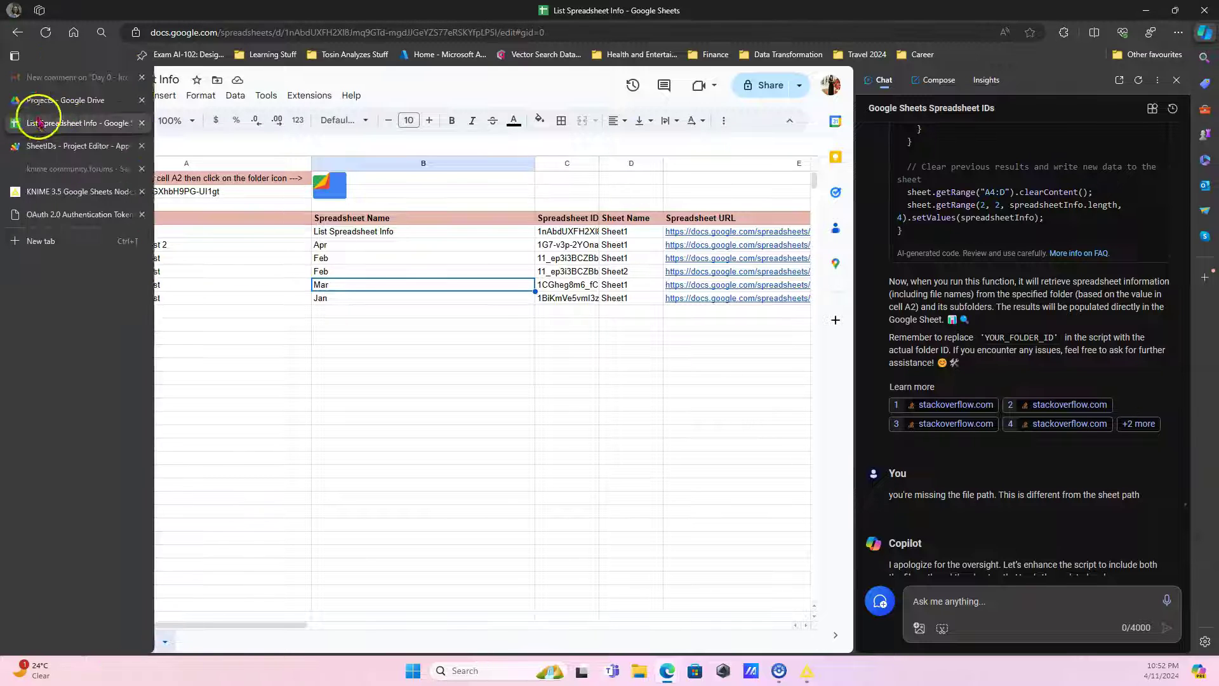
{"action": "left_click", "coordinate": [146, 124]}
{"action": "left_click", "coordinate": [146, 123]}
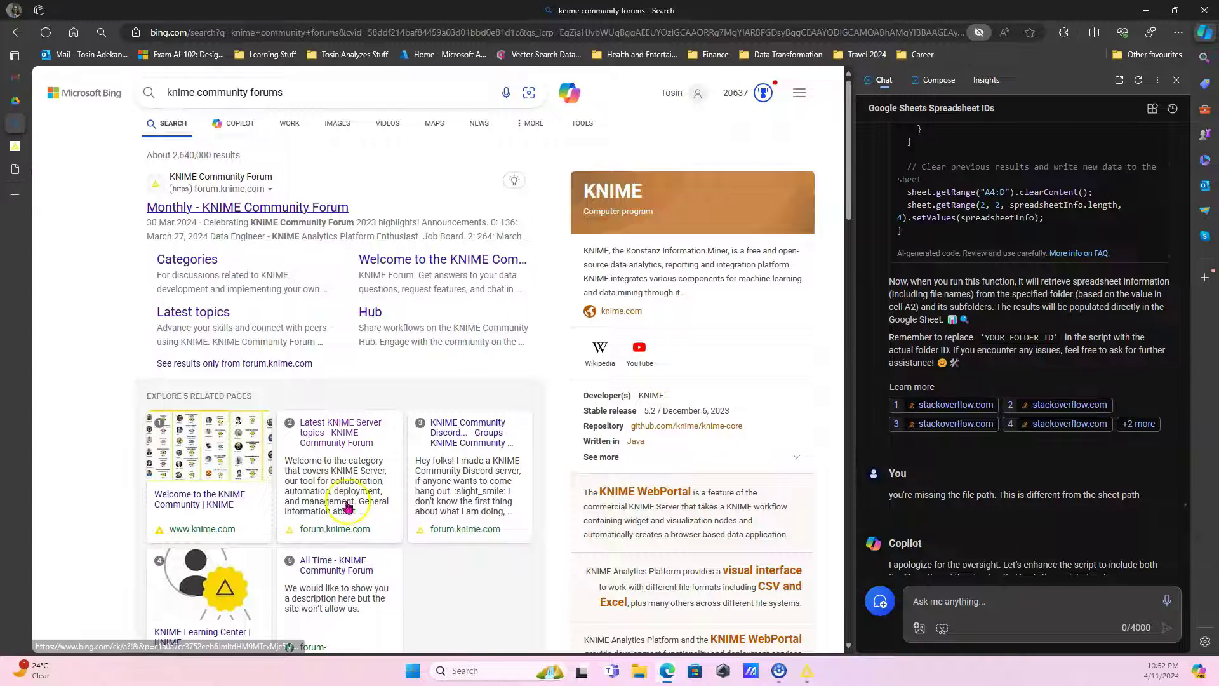
Back in KNIME, inspect the first Google Sheets Reader's settings without changing them.
{"action": "left_click", "coordinate": [806, 671]}
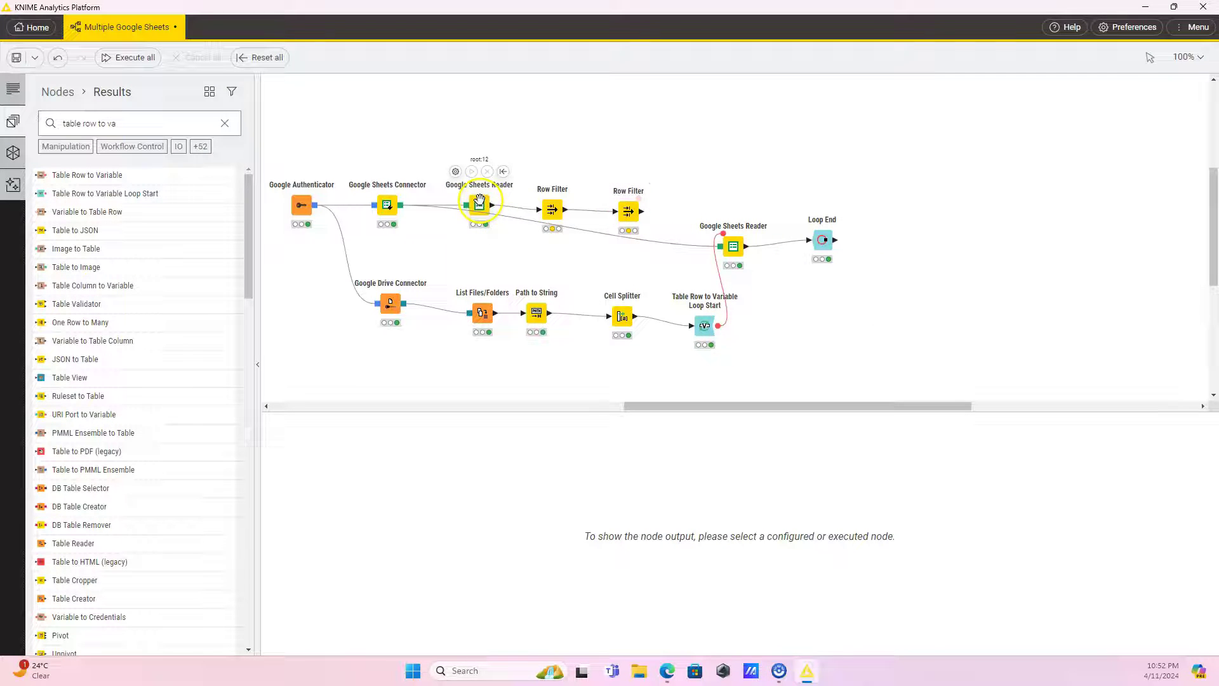
{"action": "mouse_move", "coordinate": [483, 203]}
{"action": "left_click", "coordinate": [479, 204]}
{"action": "double_click", "coordinate": [479, 203]}
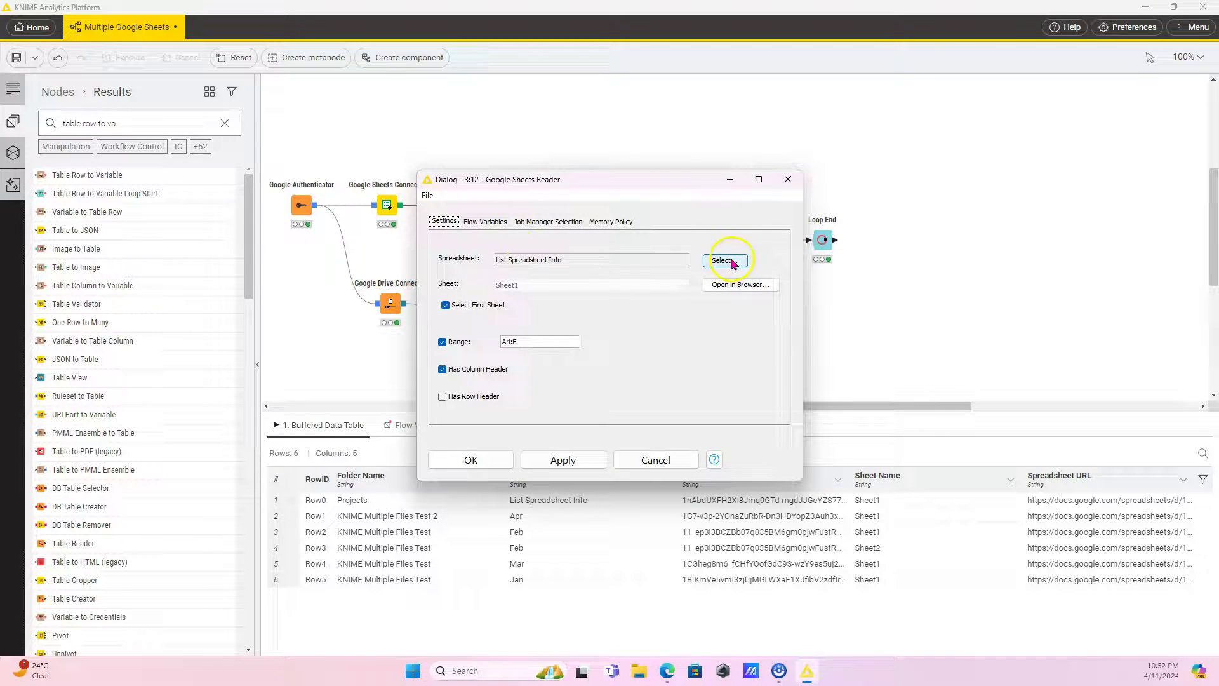
{"action": "left_click", "coordinate": [655, 460]}
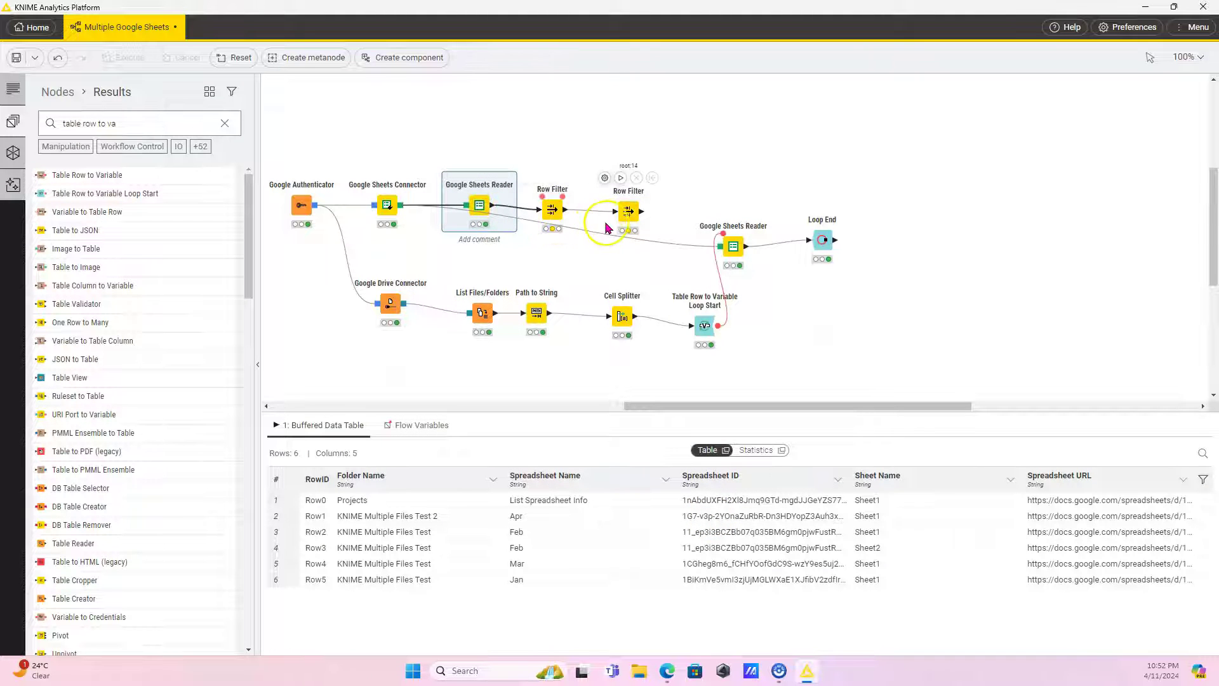
Execute both Row Filter nodes to narrow the list to the Feb, Mar and Jan Sheet1 rows.
{"action": "left_click", "coordinate": [552, 207]}
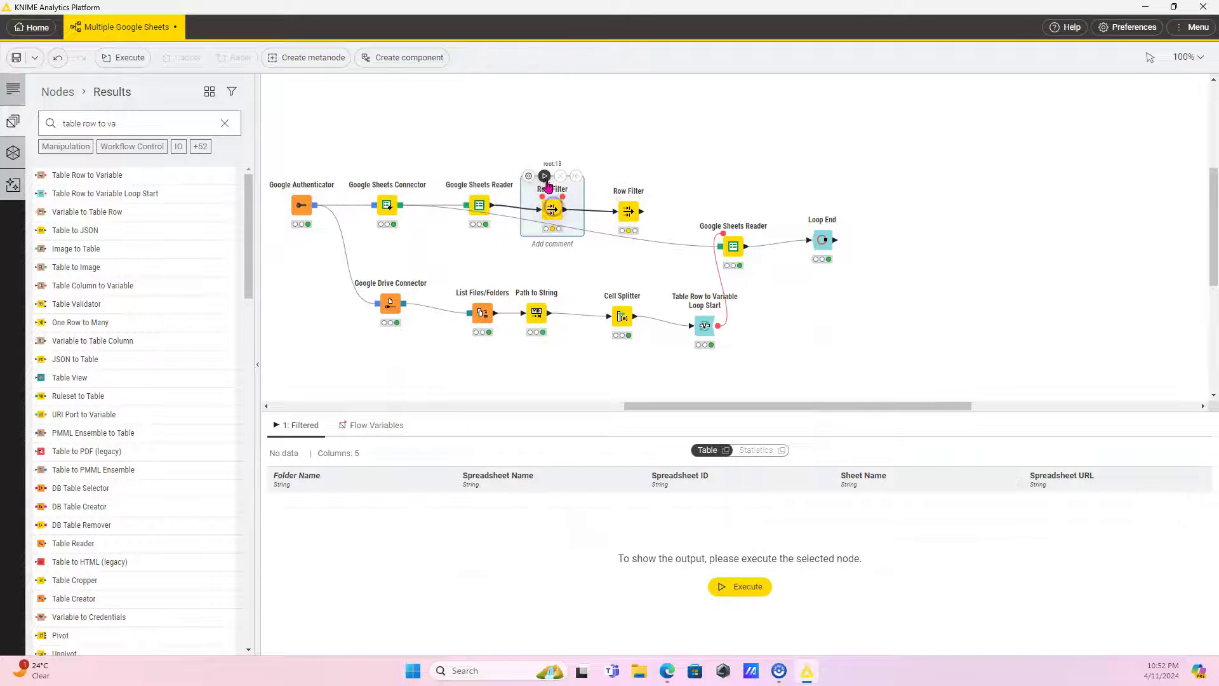
{"action": "left_click", "coordinate": [544, 178]}
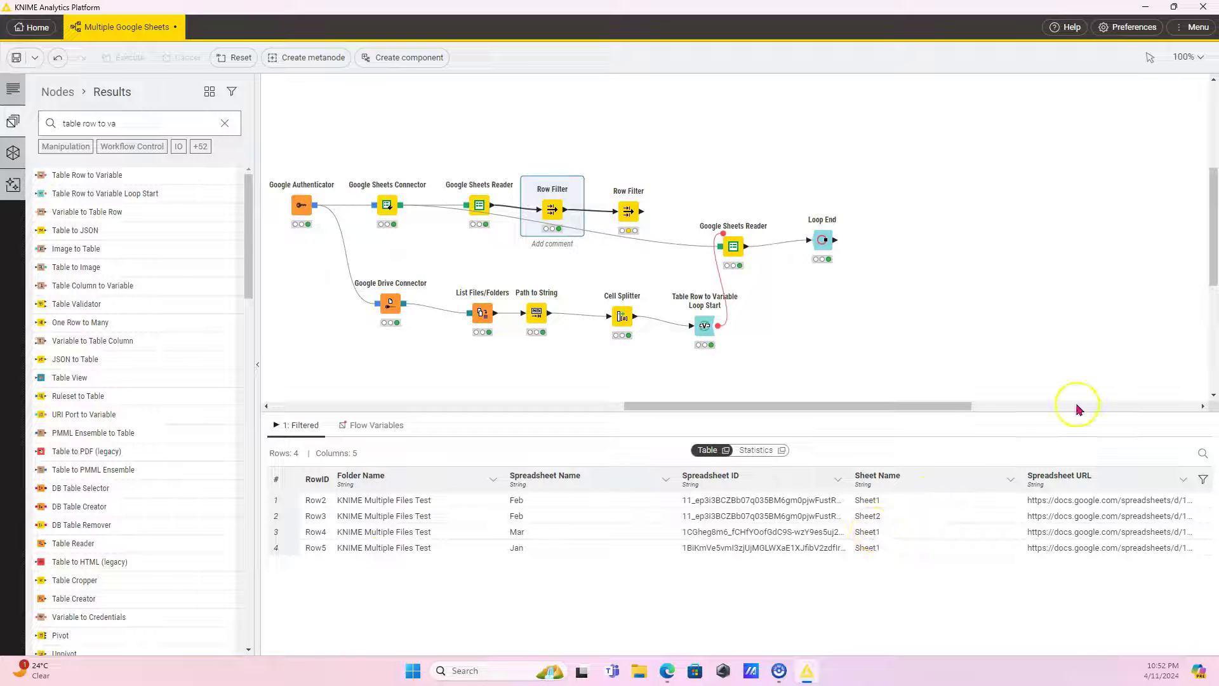
{"action": "left_click", "coordinate": [630, 212]}
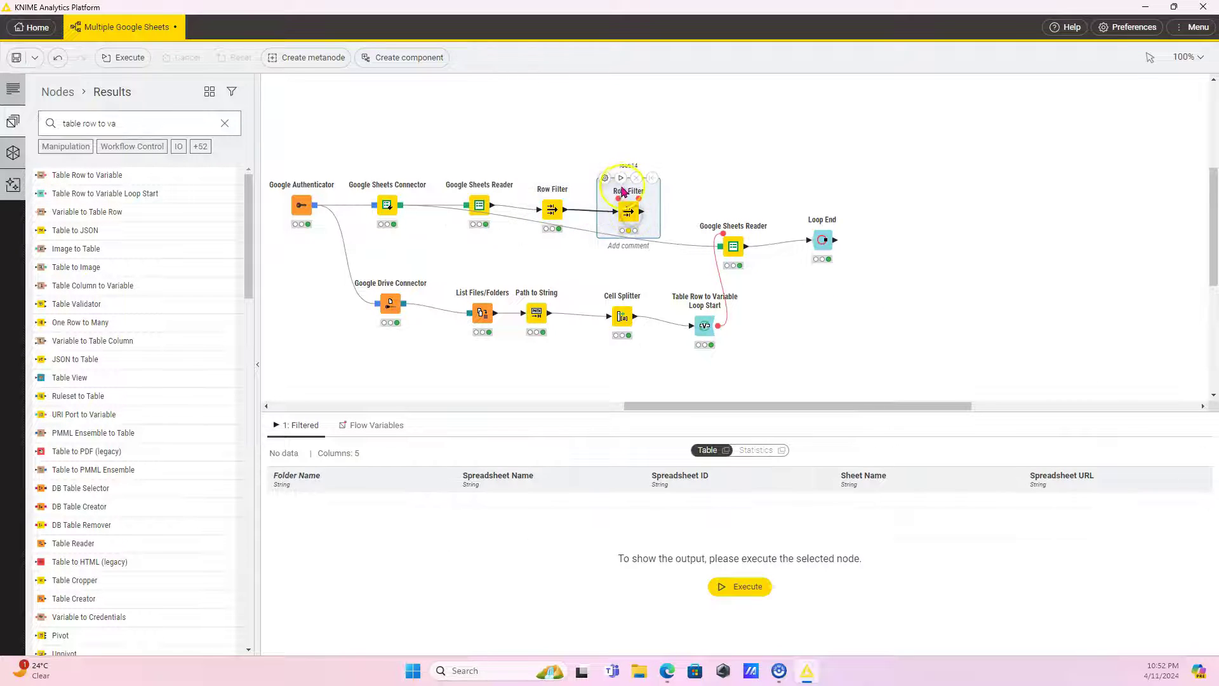
{"action": "left_click", "coordinate": [621, 178]}
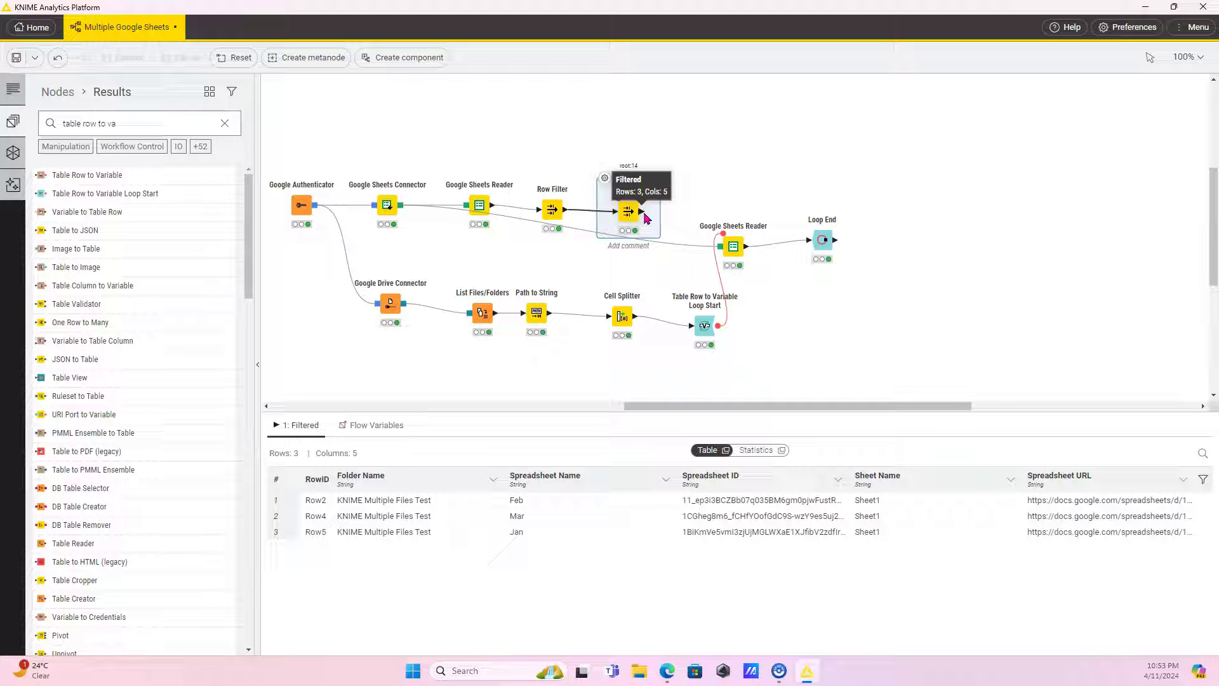
Feed the second Row Filter into Table Row to Variable Loop Start, including all five columns.
{"action": "left_click_drag", "start_coordinate": [643, 215], "coordinate": [694, 325]}
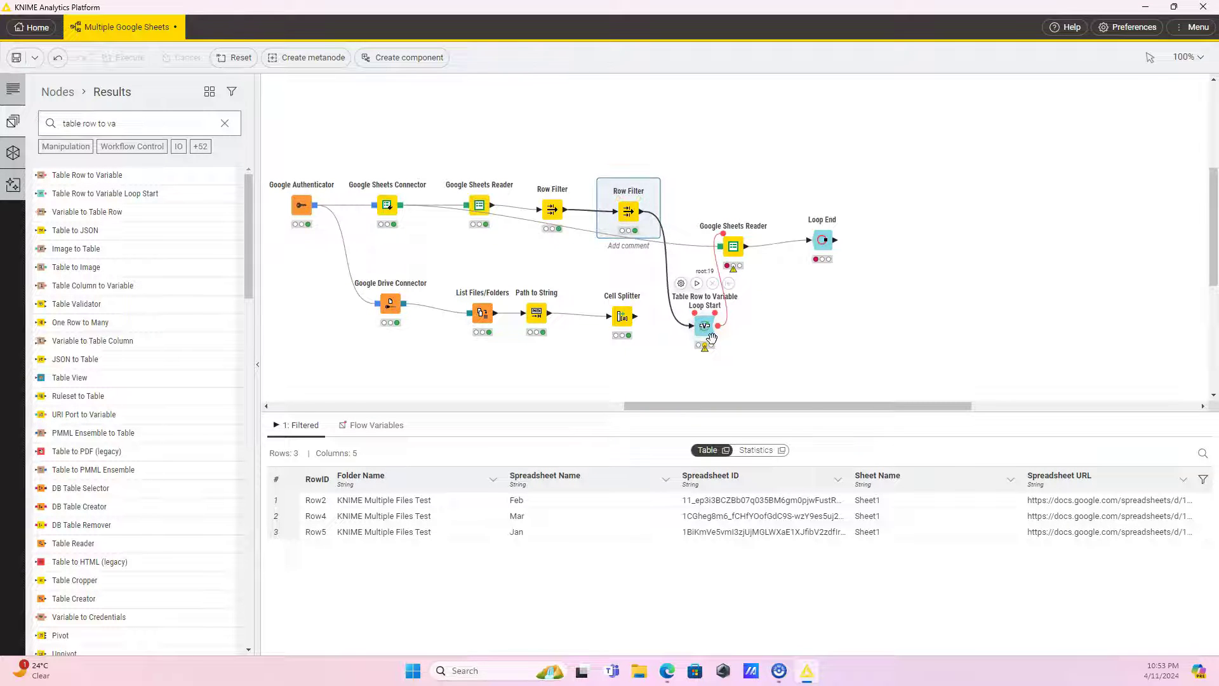
{"action": "left_click", "coordinate": [705, 330]}
{"action": "left_click", "coordinate": [682, 282]}
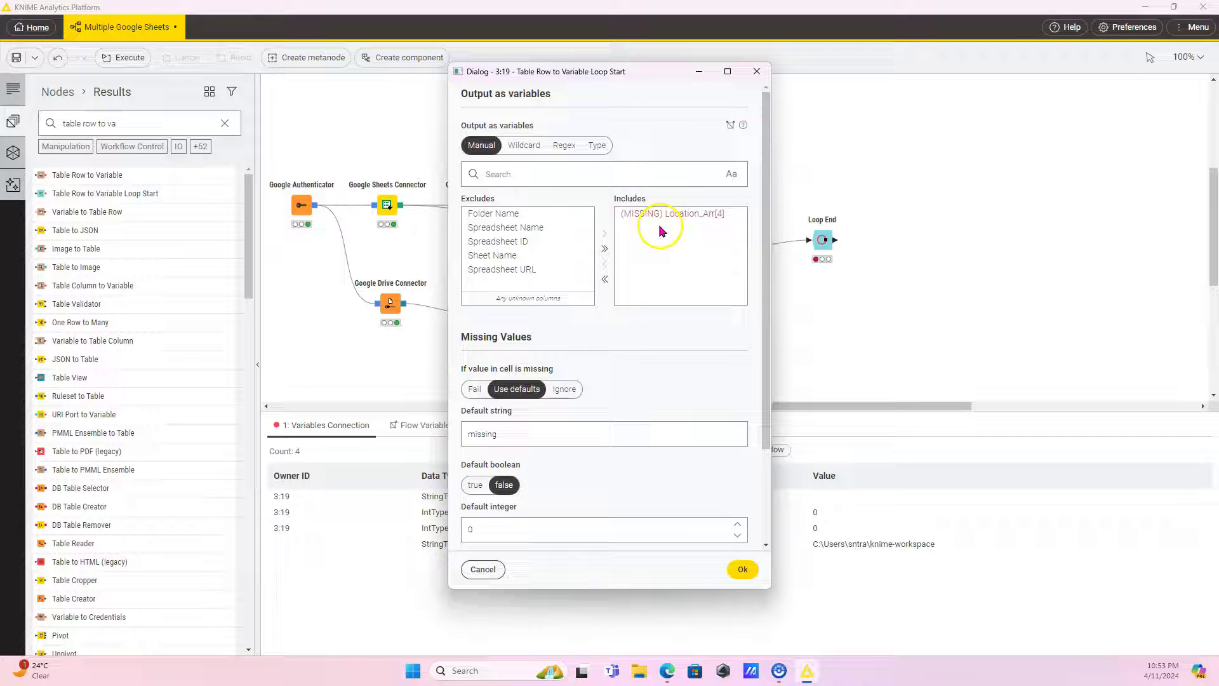
{"action": "double_click", "coordinate": [685, 212]}
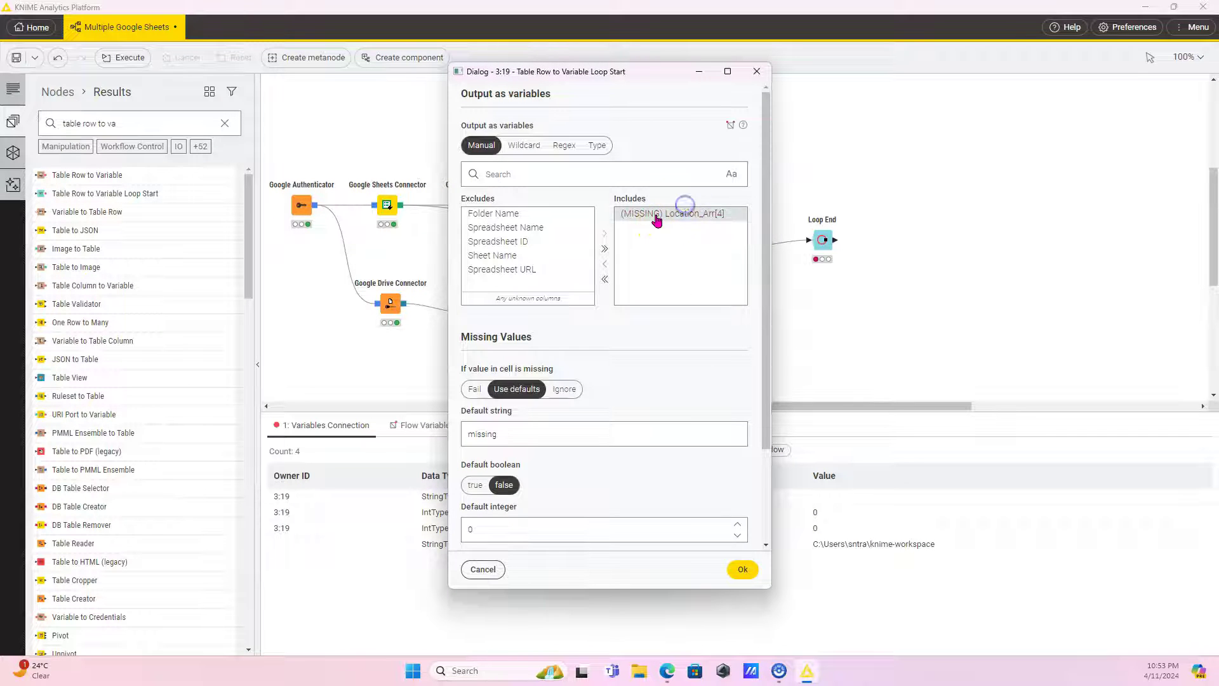
{"action": "left_click", "coordinate": [605, 248]}
{"action": "left_click", "coordinate": [742, 569]}
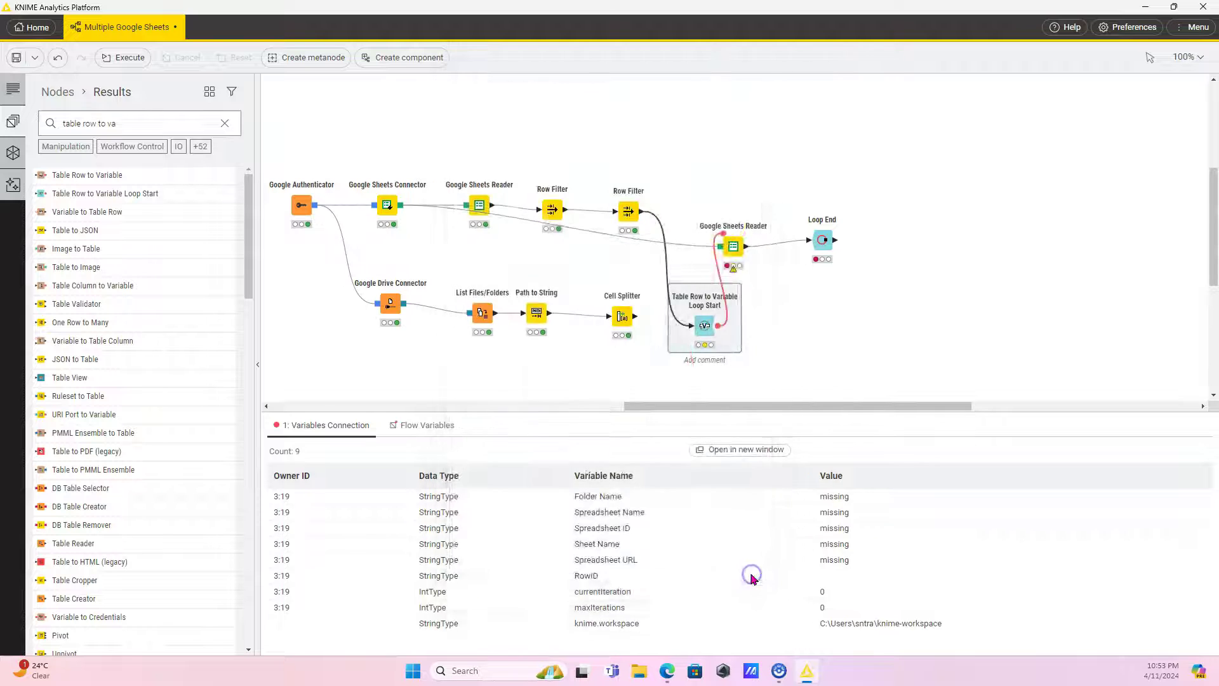
Delete the loop's Google Sheets Reader node.
{"action": "double_click", "coordinate": [730, 240]}
{"action": "left_click", "coordinate": [658, 457]}
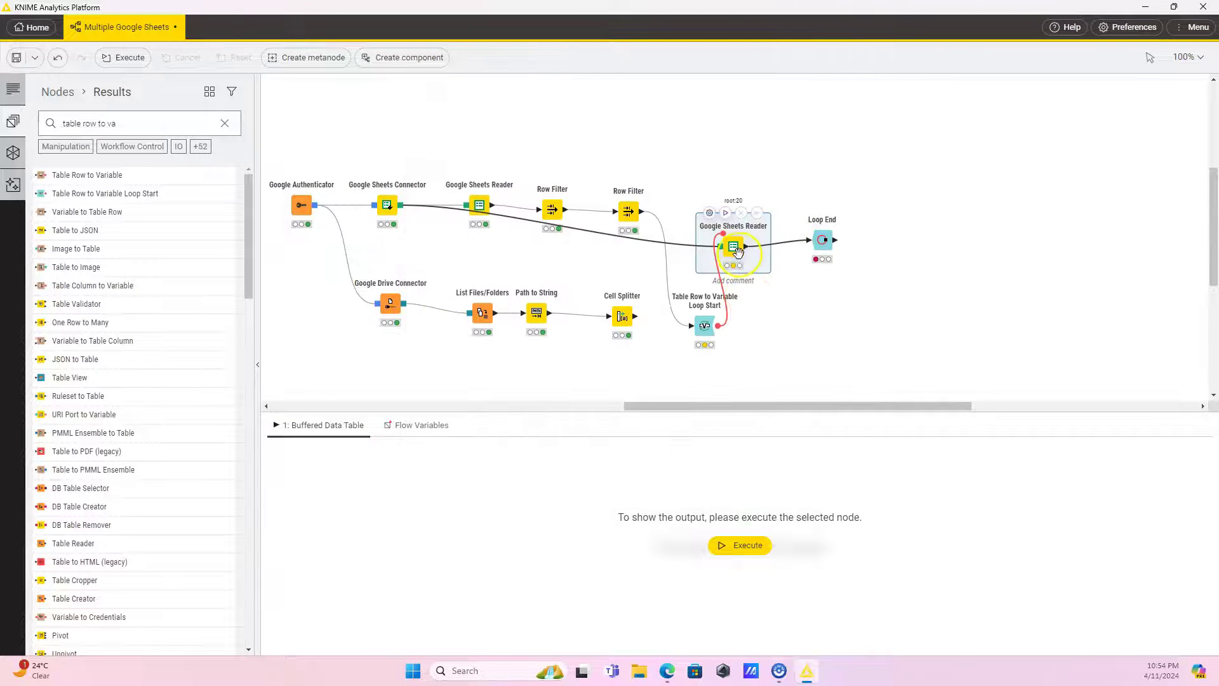
{"action": "key", "text": "Delete"}
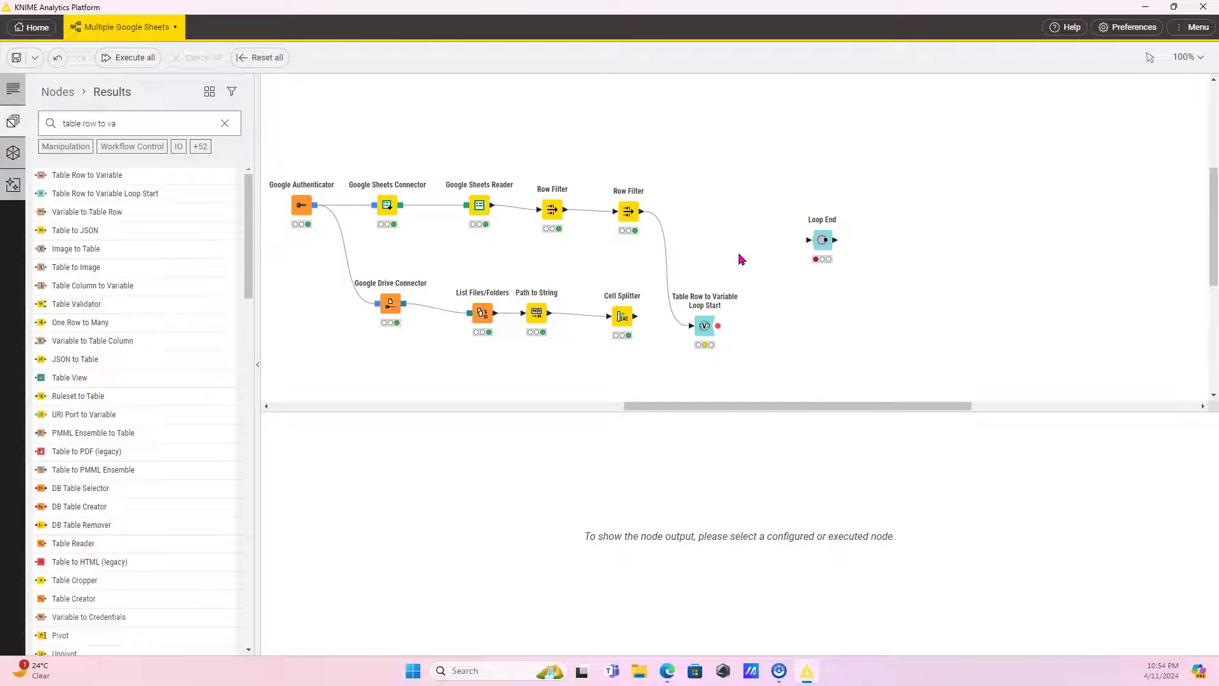
Search 'googl', add a Google Sheets Reader before Loop End, and wire in the Sheets Connector and loop variables.
{"action": "left_click_drag", "start_coordinate": [136, 122], "coordinate": [56, 132]}
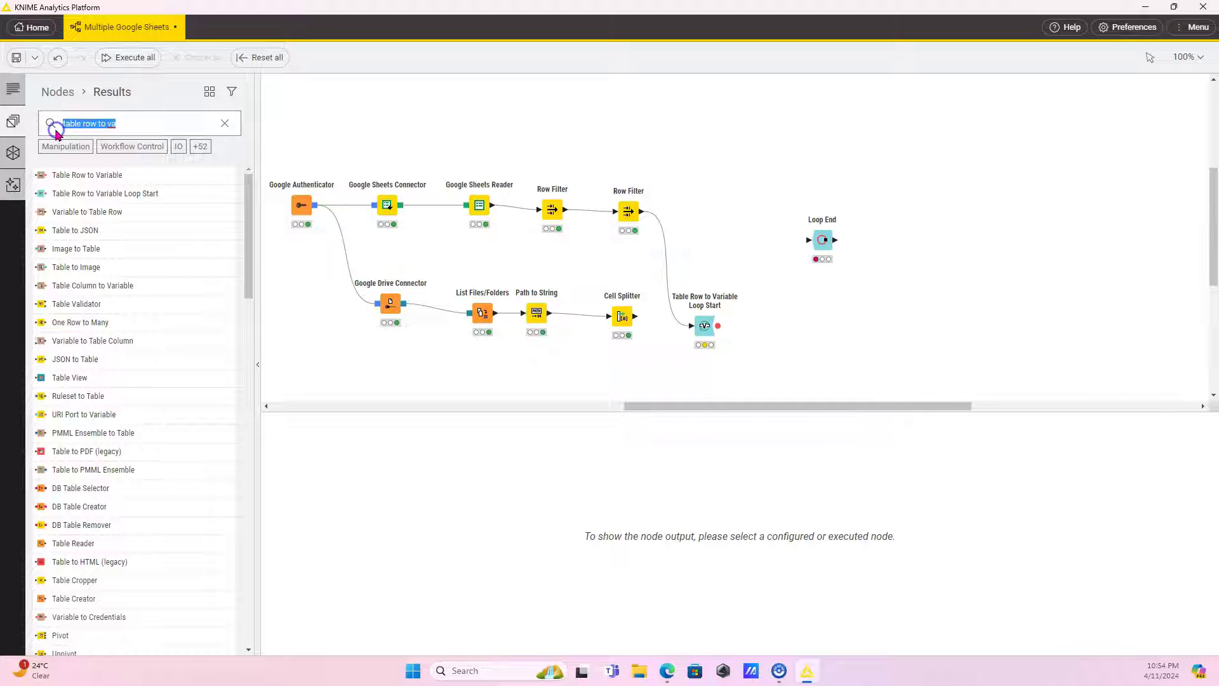
{"action": "type", "text": "g"}
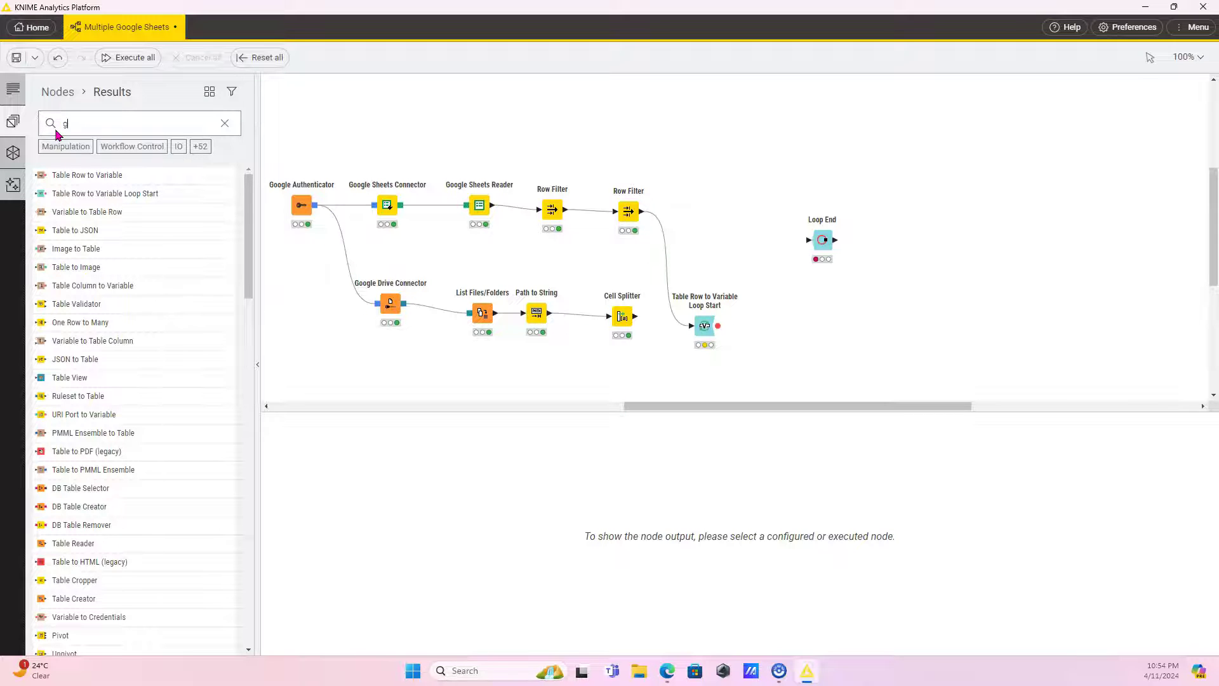
{"action": "type", "text": "ooglr"}
{"action": "key", "text": "BackSpace"}
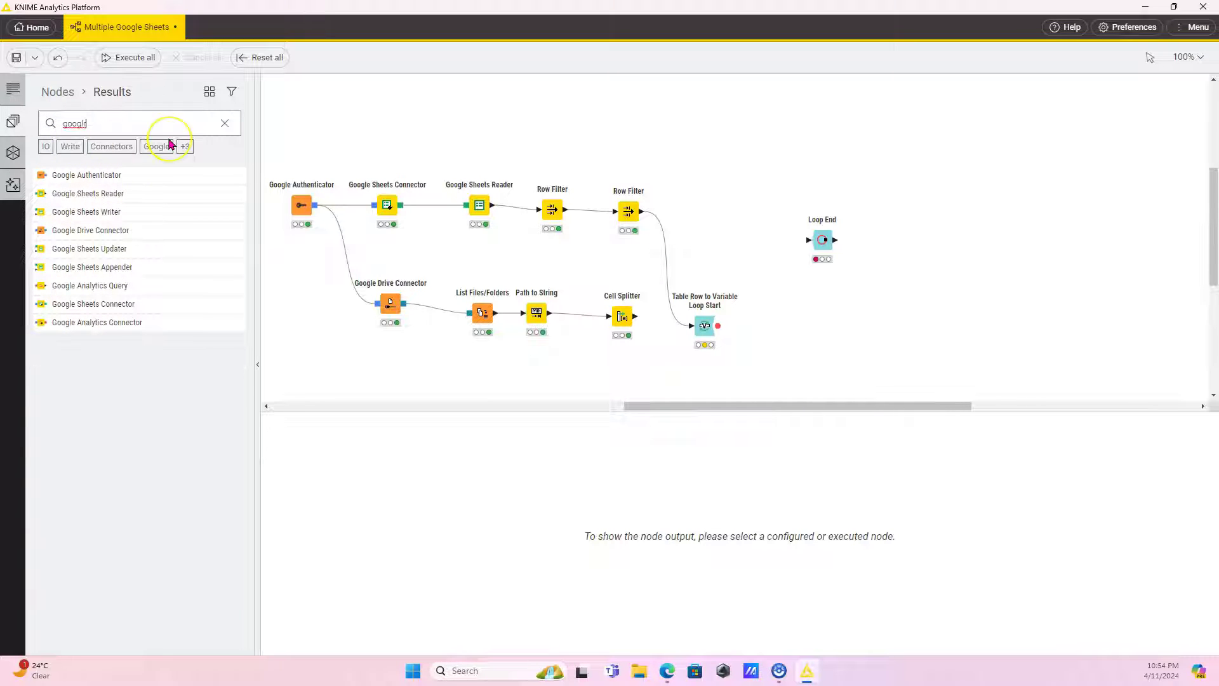
{"action": "left_click_drag", "start_coordinate": [111, 193], "coordinate": [714, 225]}
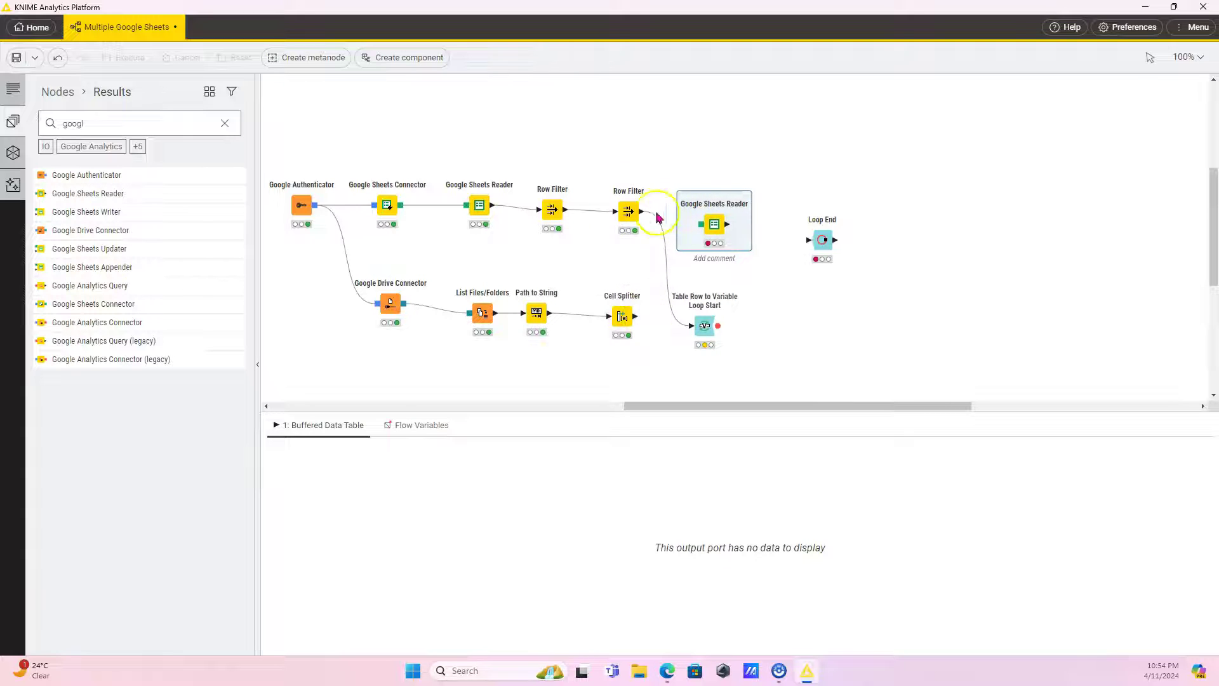
{"action": "left_click_drag", "start_coordinate": [400, 204], "coordinate": [702, 224]}
{"action": "left_click_drag", "start_coordinate": [717, 330], "coordinate": [816, 239]}
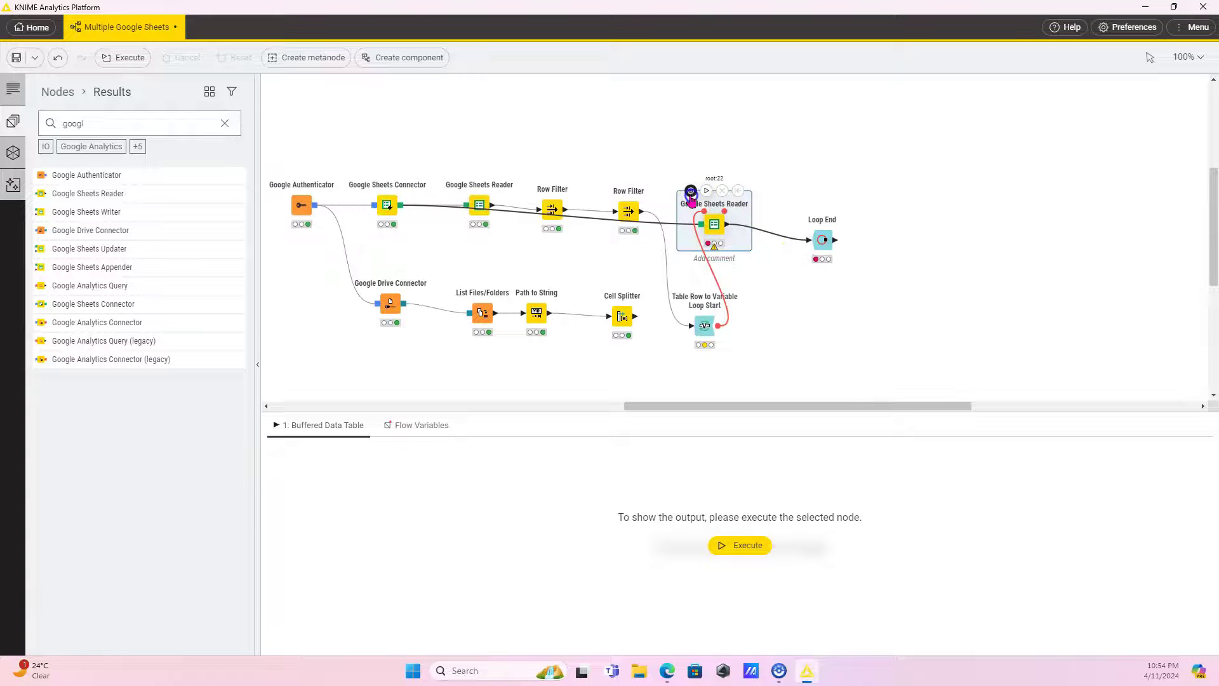
Drive the reader's spreadsheetId, spreadsheetName and sheetName from the Spreadsheet ID, Name and Sheet Name variables.
{"action": "left_click", "coordinate": [691, 192]}
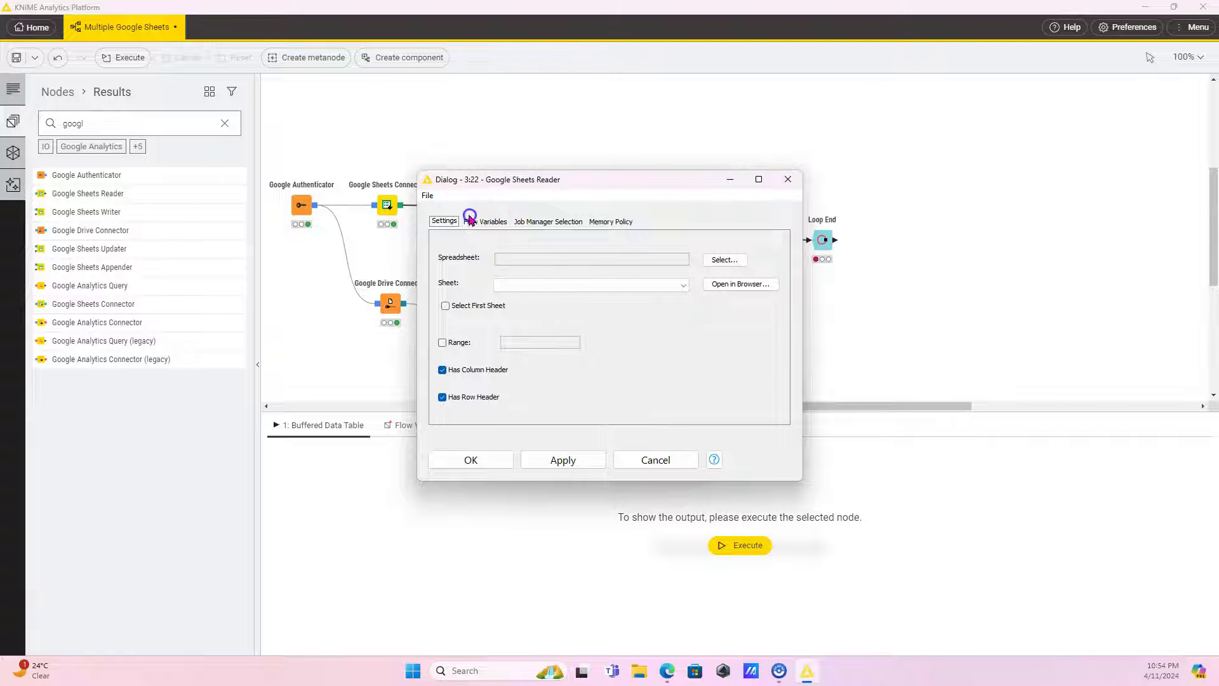
{"action": "left_click", "coordinate": [483, 230]}
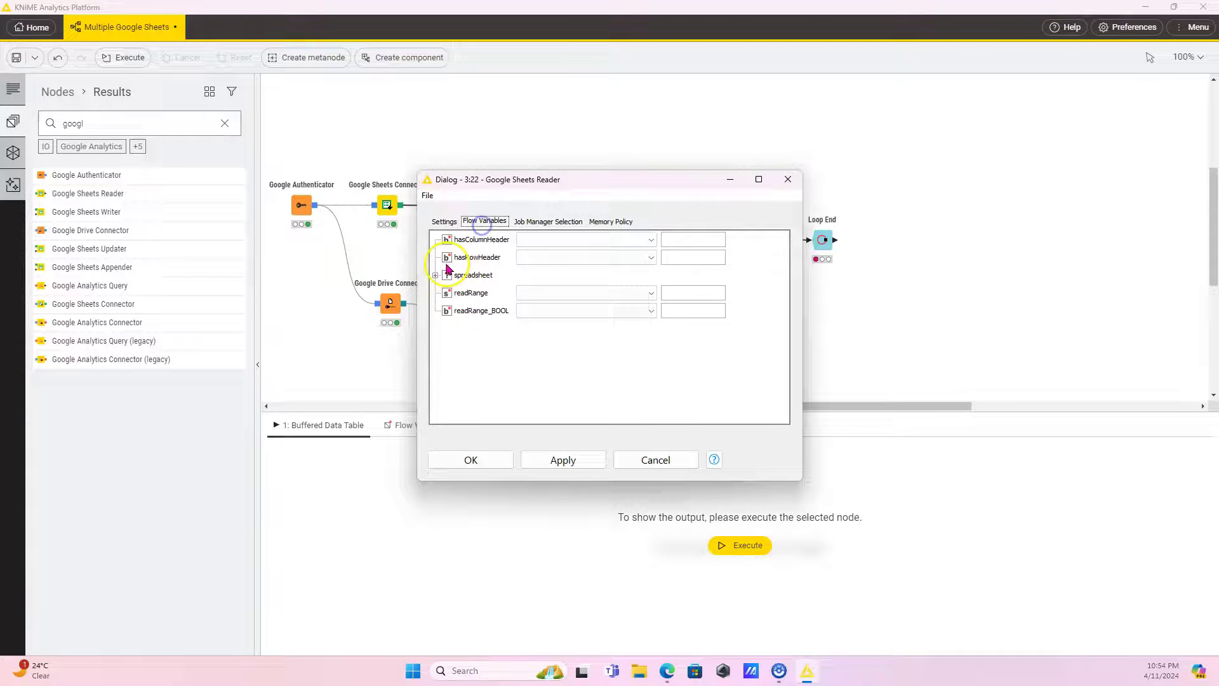
{"action": "left_click", "coordinate": [434, 275]}
{"action": "left_click", "coordinate": [585, 294]}
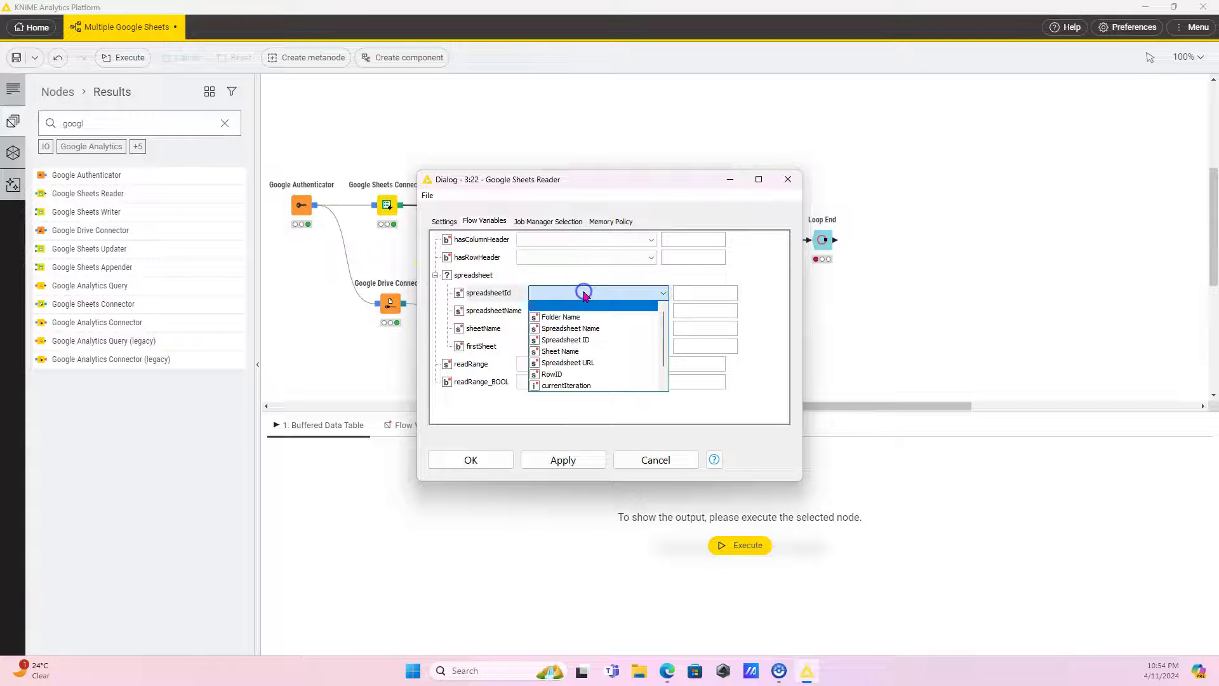
{"action": "left_click", "coordinate": [591, 341]}
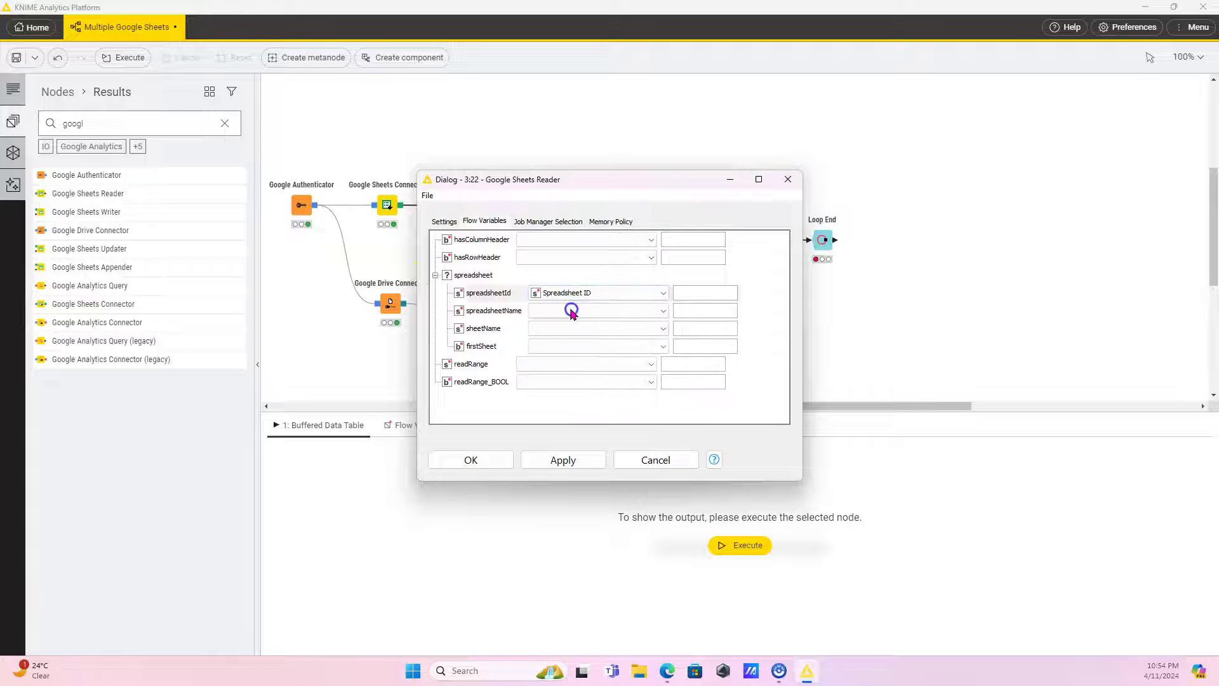
{"action": "left_click", "coordinate": [574, 311]}
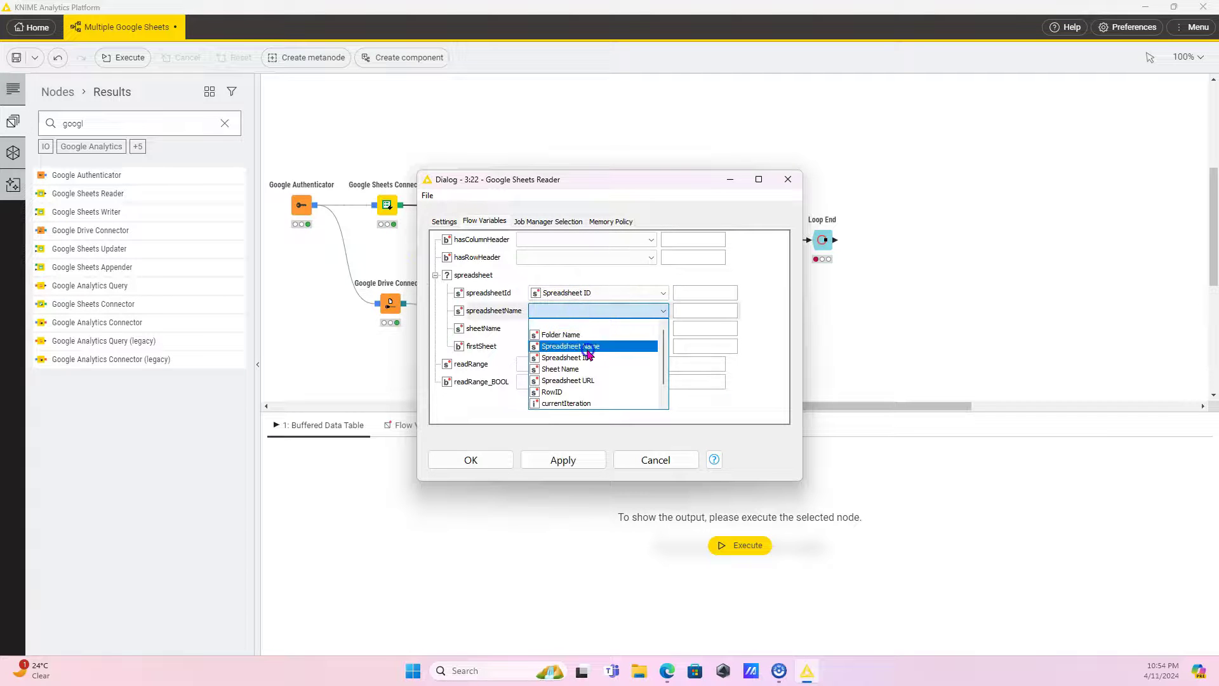
{"action": "left_click", "coordinate": [587, 348]}
{"action": "left_click", "coordinate": [567, 326]}
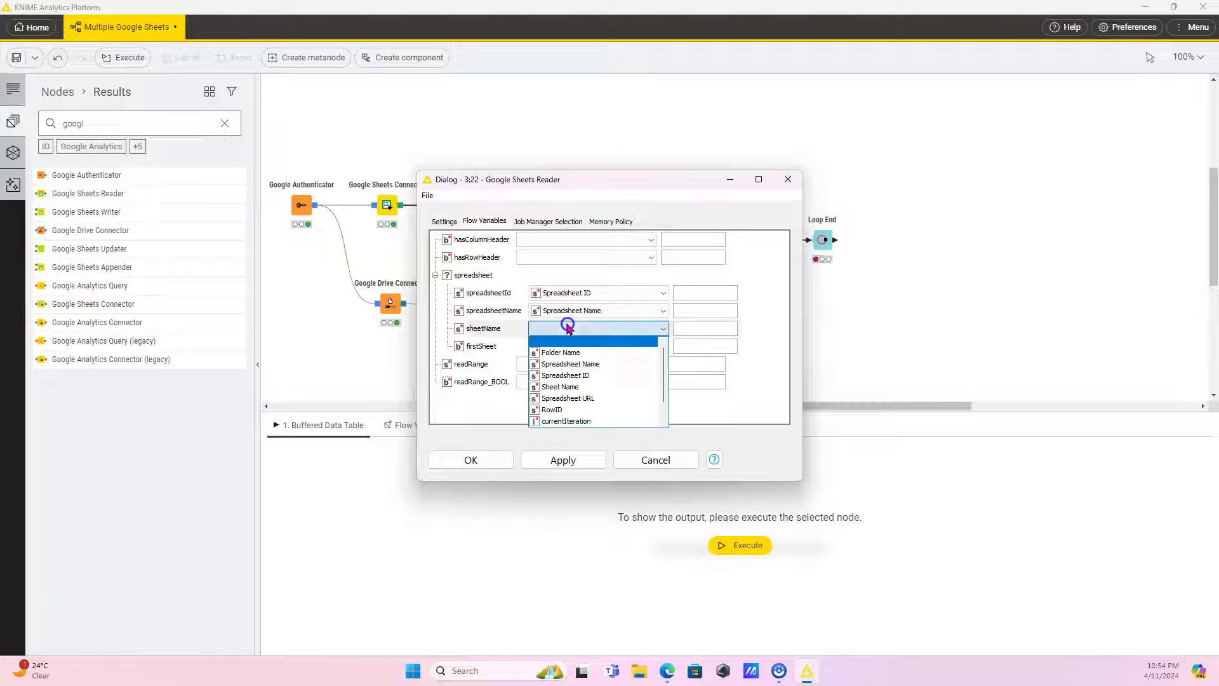
{"action": "left_click", "coordinate": [580, 387]}
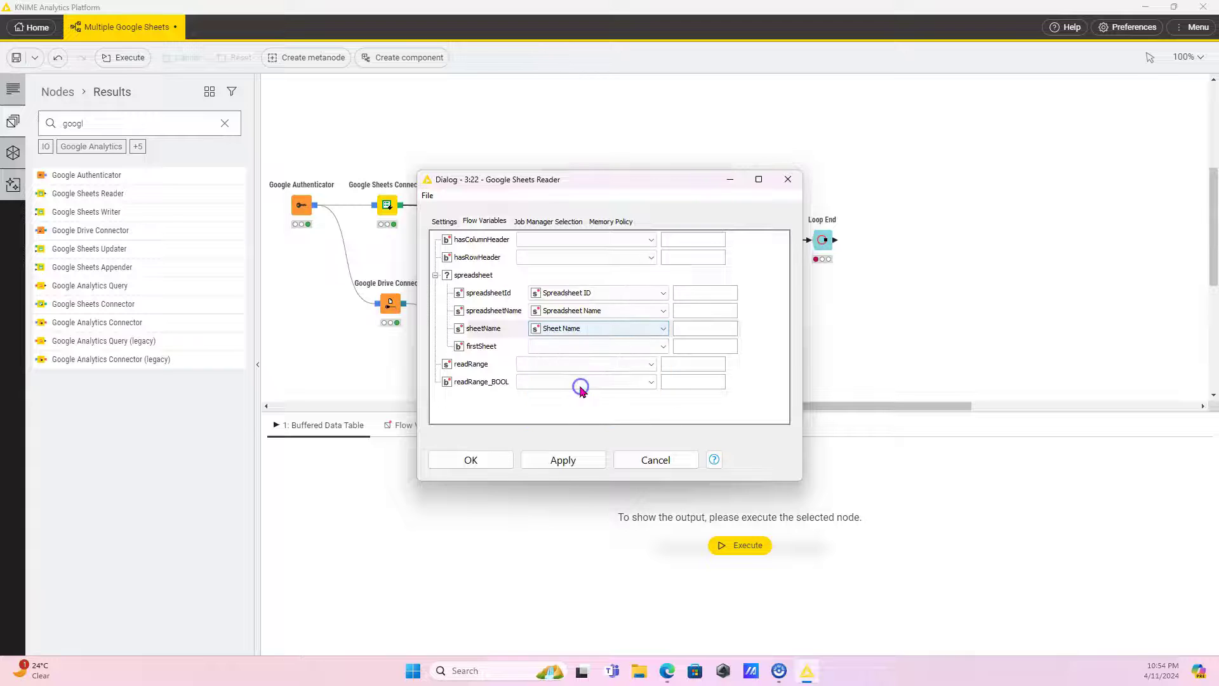
{"action": "left_click", "coordinate": [481, 458]}
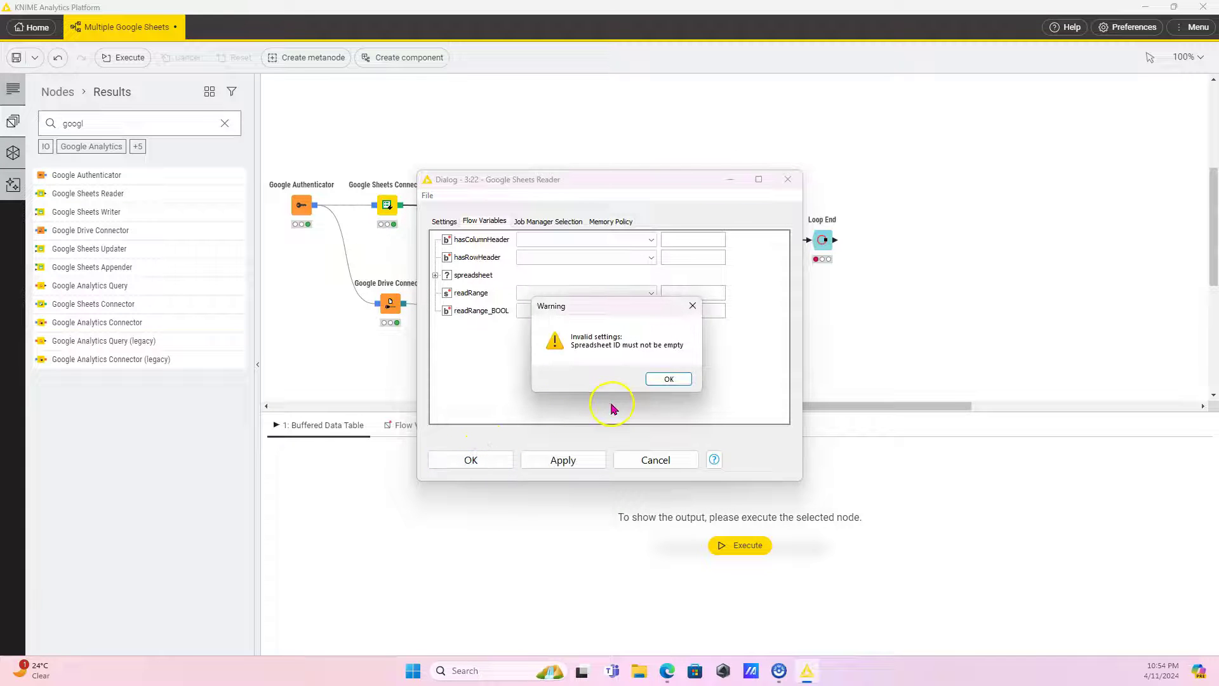
{"action": "left_click", "coordinate": [669, 381]}
Choose List Spreadsheet Info with Sheet1 as the reader's placeholder spreadsheet and save.
{"action": "left_click", "coordinate": [438, 275]}
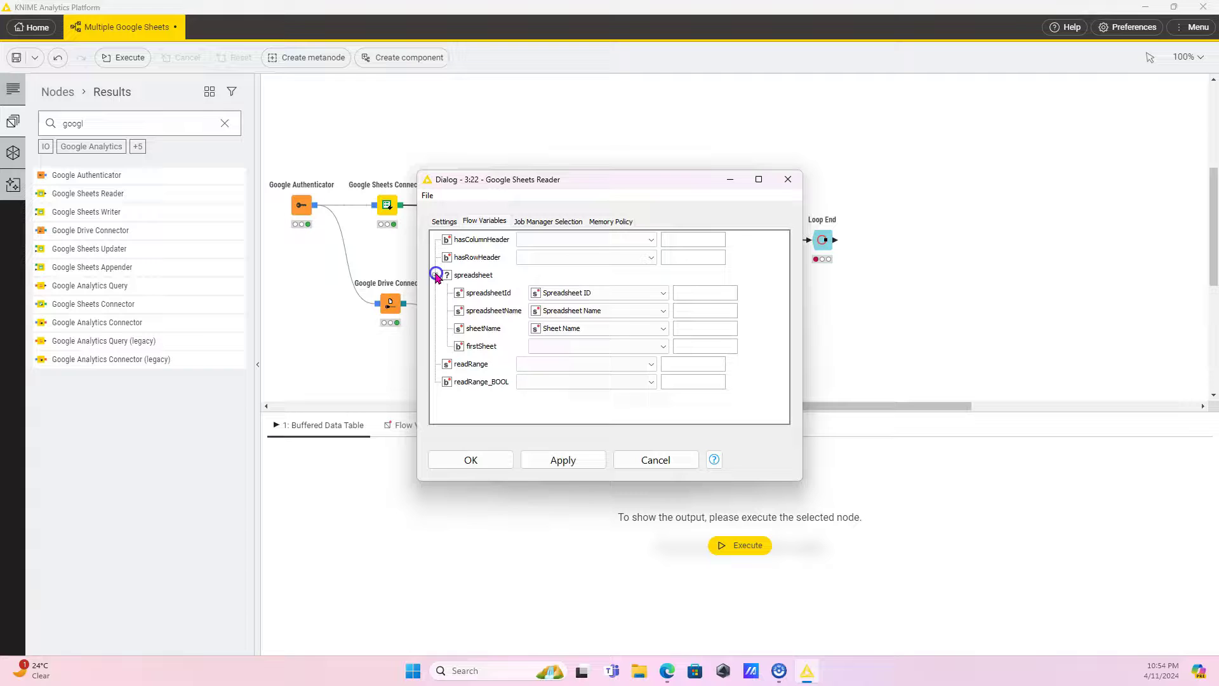
{"action": "left_click", "coordinate": [445, 221]}
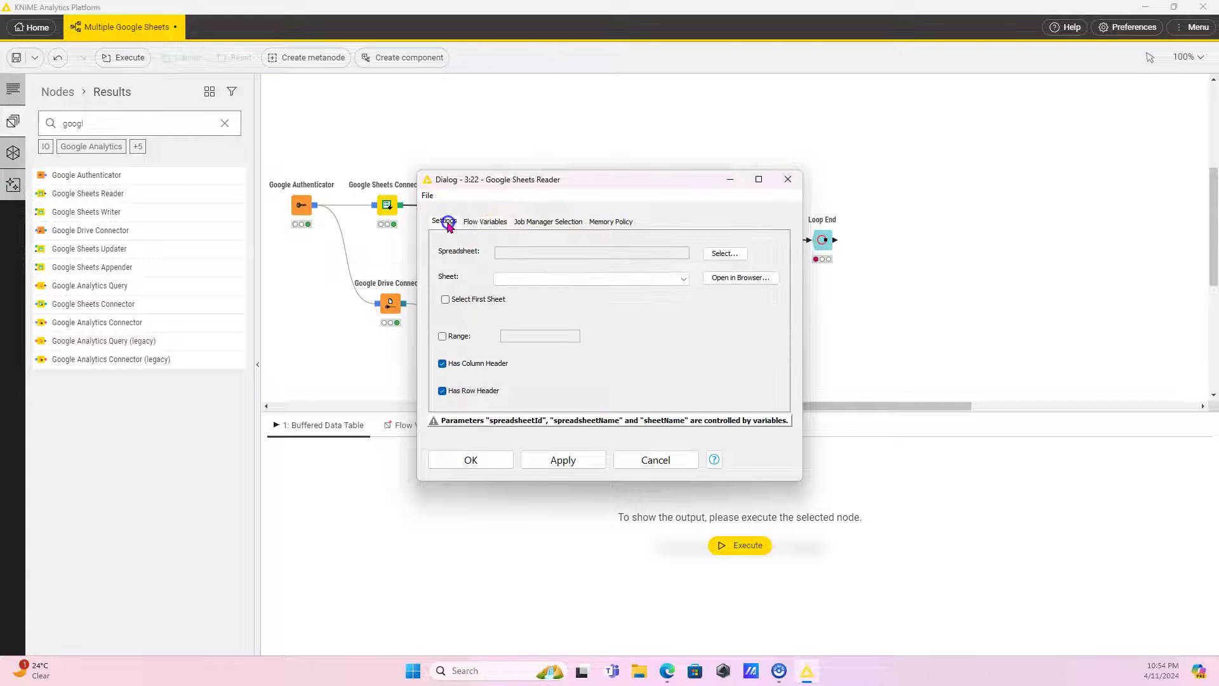
{"action": "left_click", "coordinate": [713, 253]}
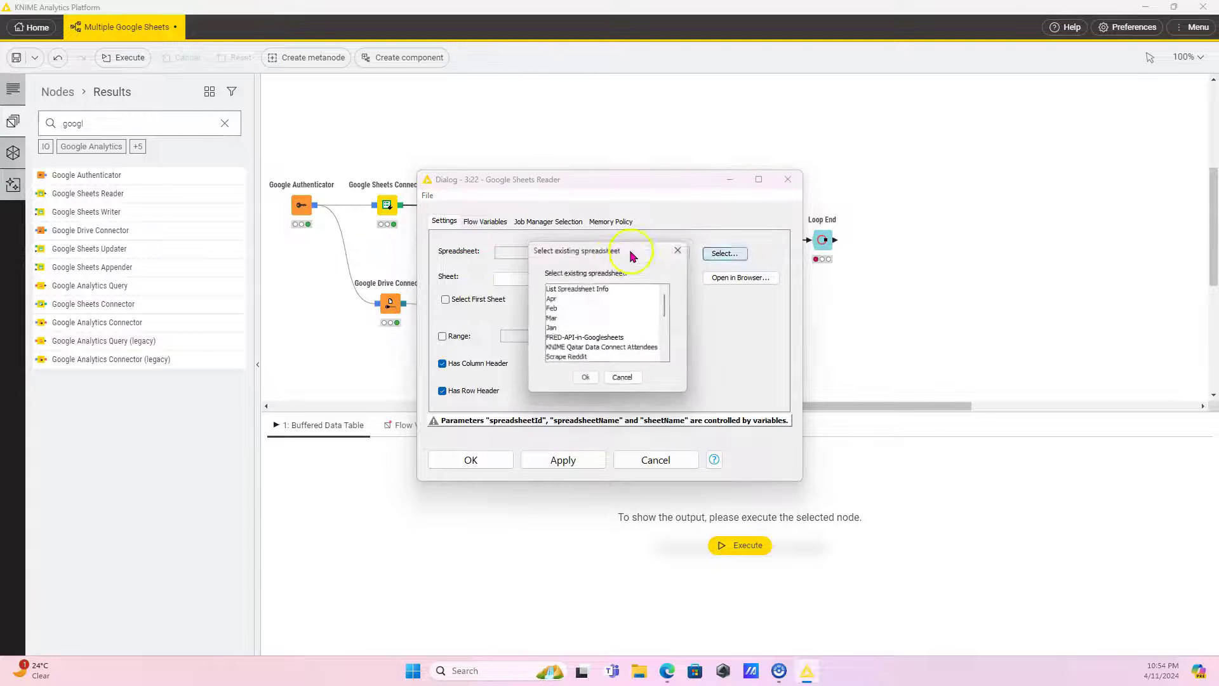
{"action": "left_click", "coordinate": [590, 288]}
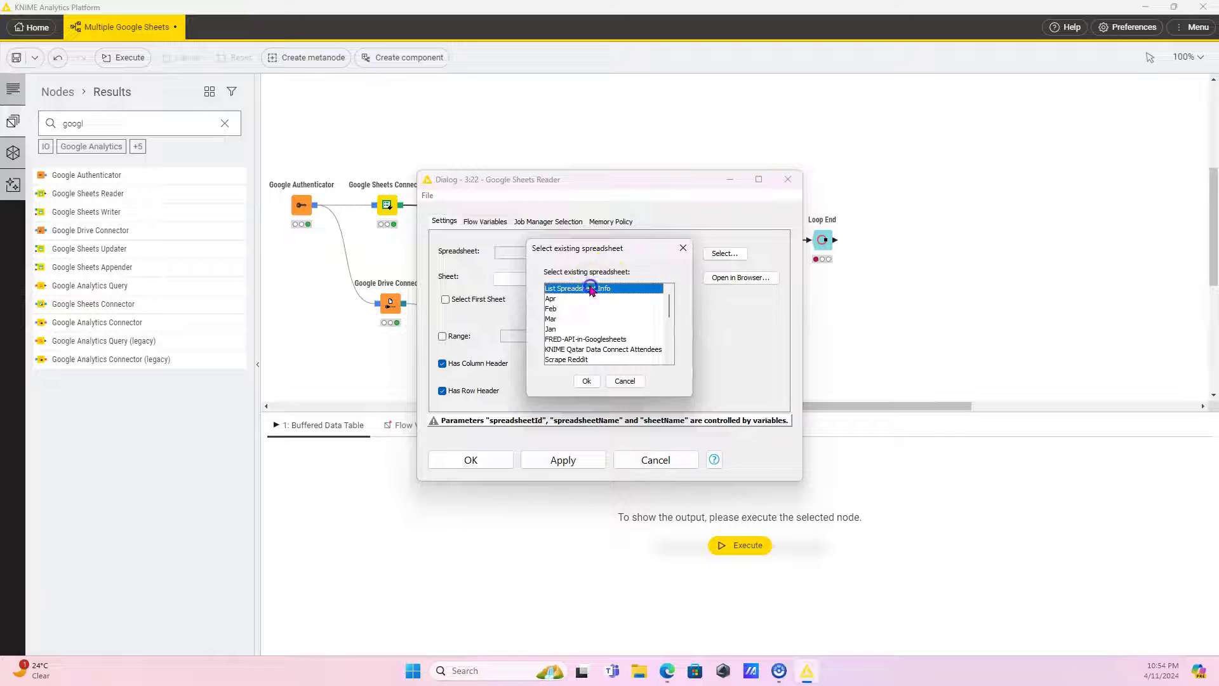
{"action": "left_click", "coordinate": [585, 382]}
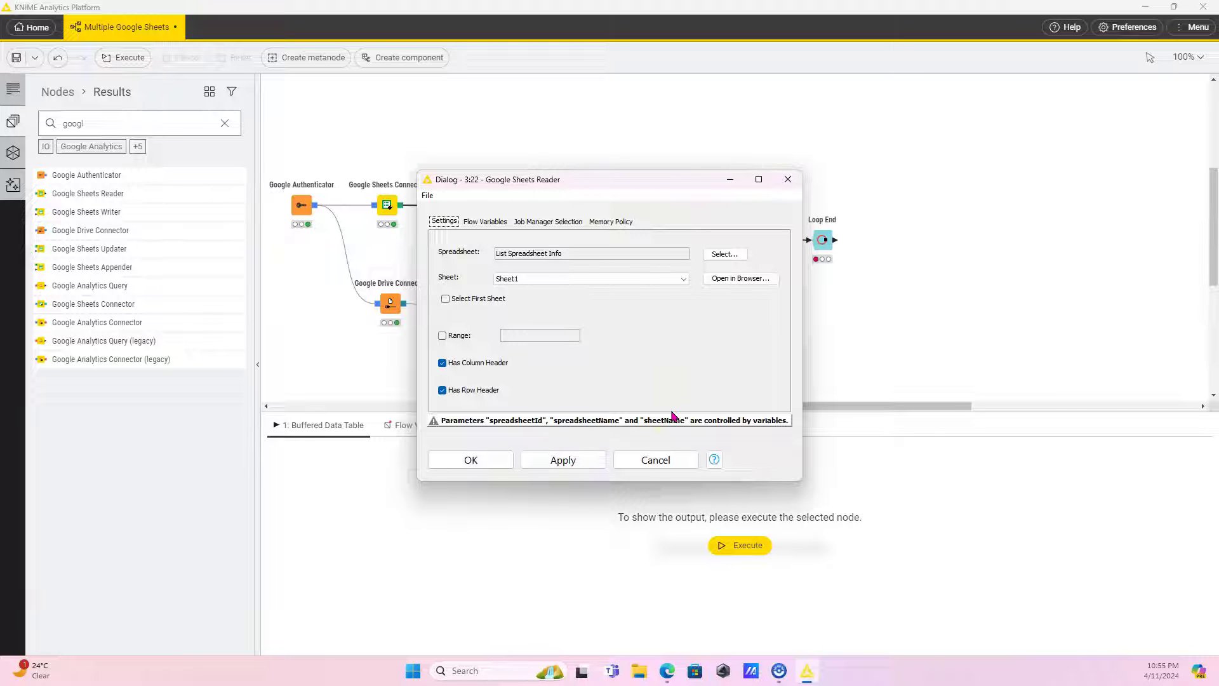
{"action": "left_click", "coordinate": [558, 424]}
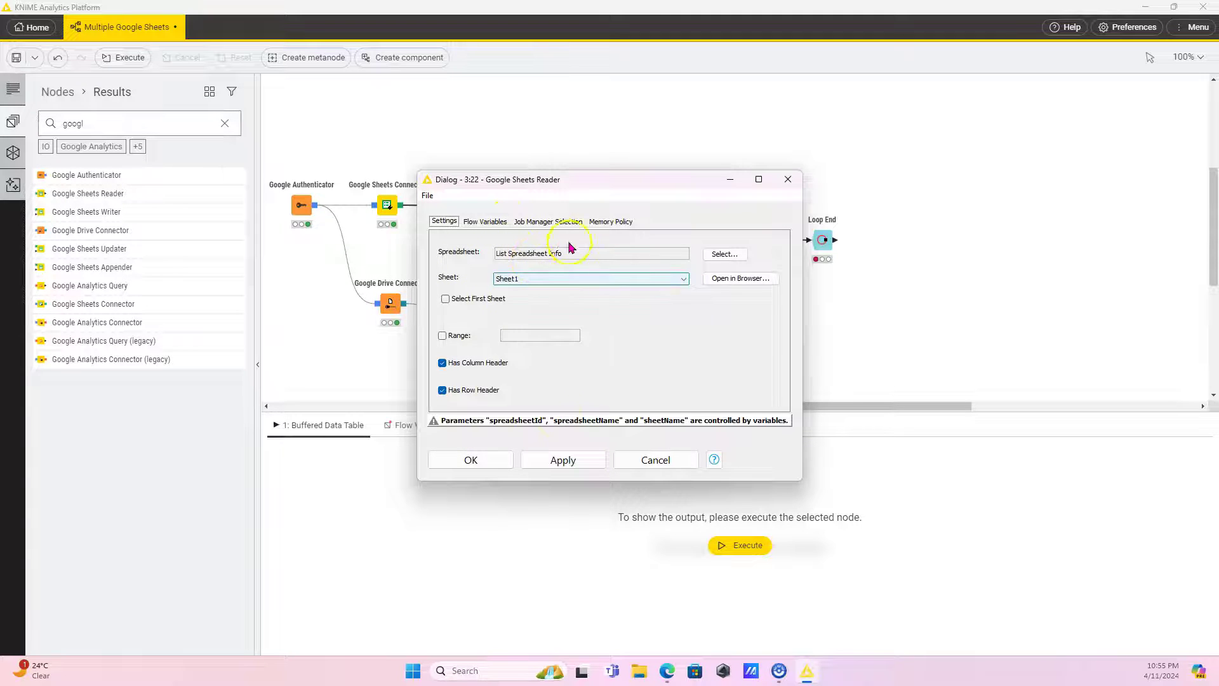
{"action": "left_click", "coordinate": [462, 463]}
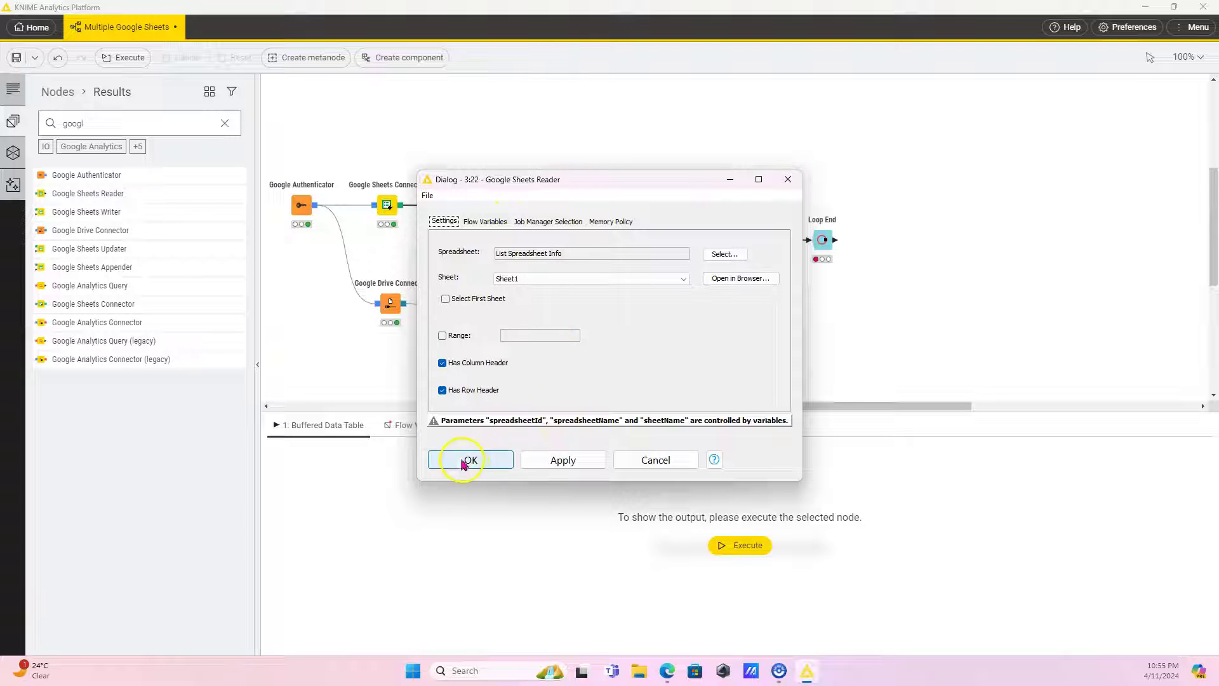
Execute the loop through the Loop End node.
{"action": "left_click", "coordinate": [827, 241]}
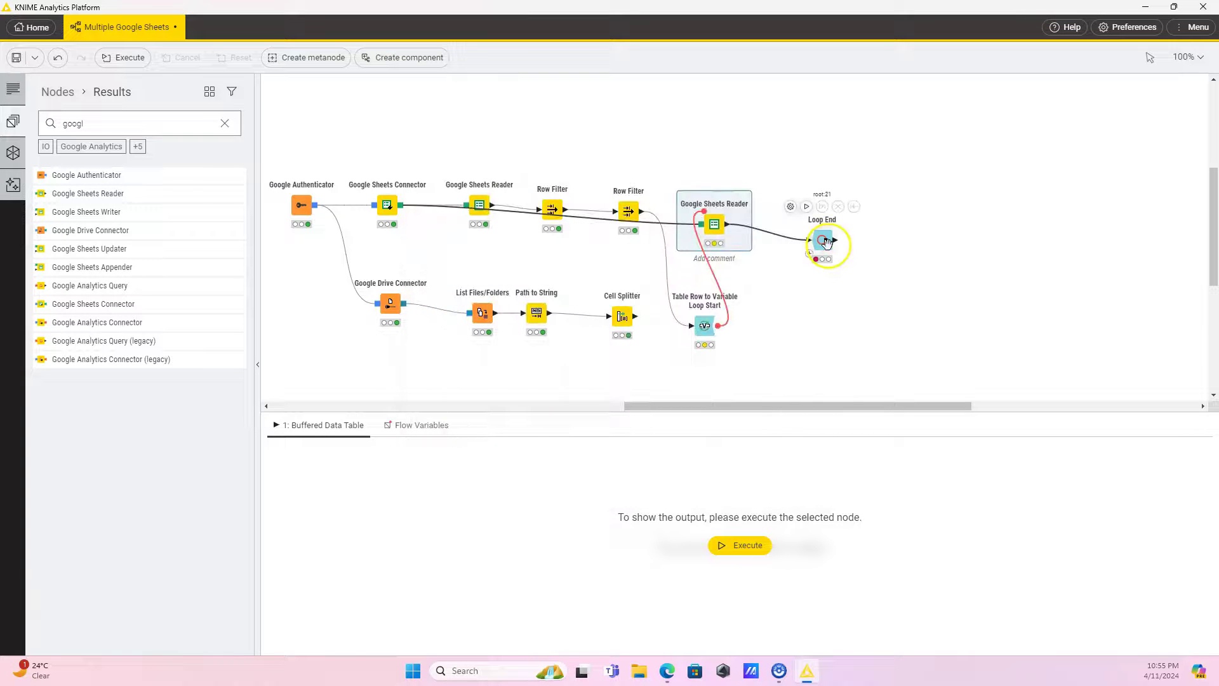
{"action": "left_click", "coordinate": [806, 206]}
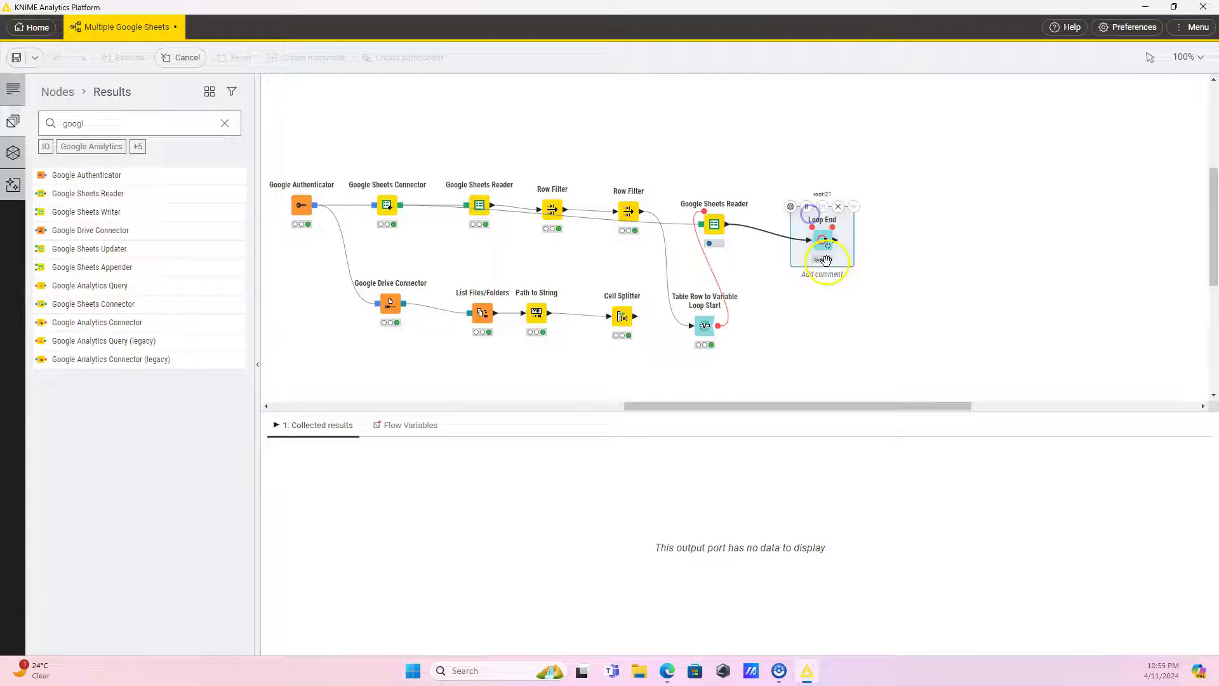
{"action": "mouse_move", "coordinate": [829, 232]}
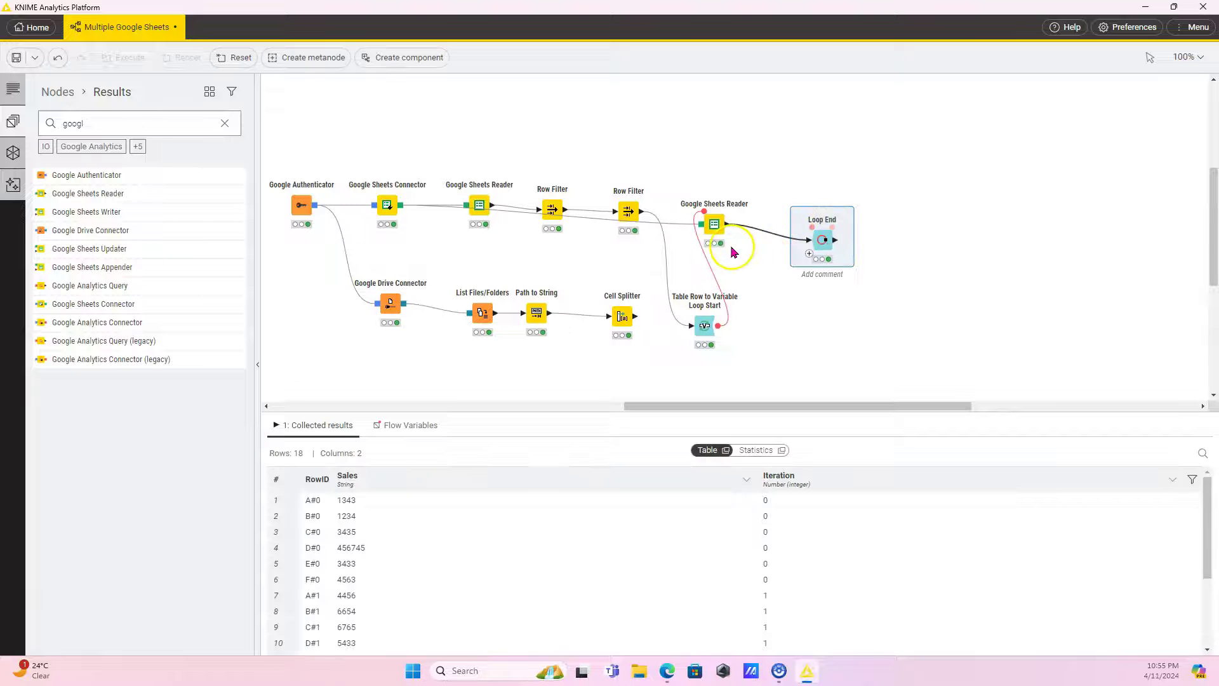
Turn off Has Row Header in the Google Sheets Reader and rerun Loop End.
{"action": "left_click", "coordinate": [713, 225]}
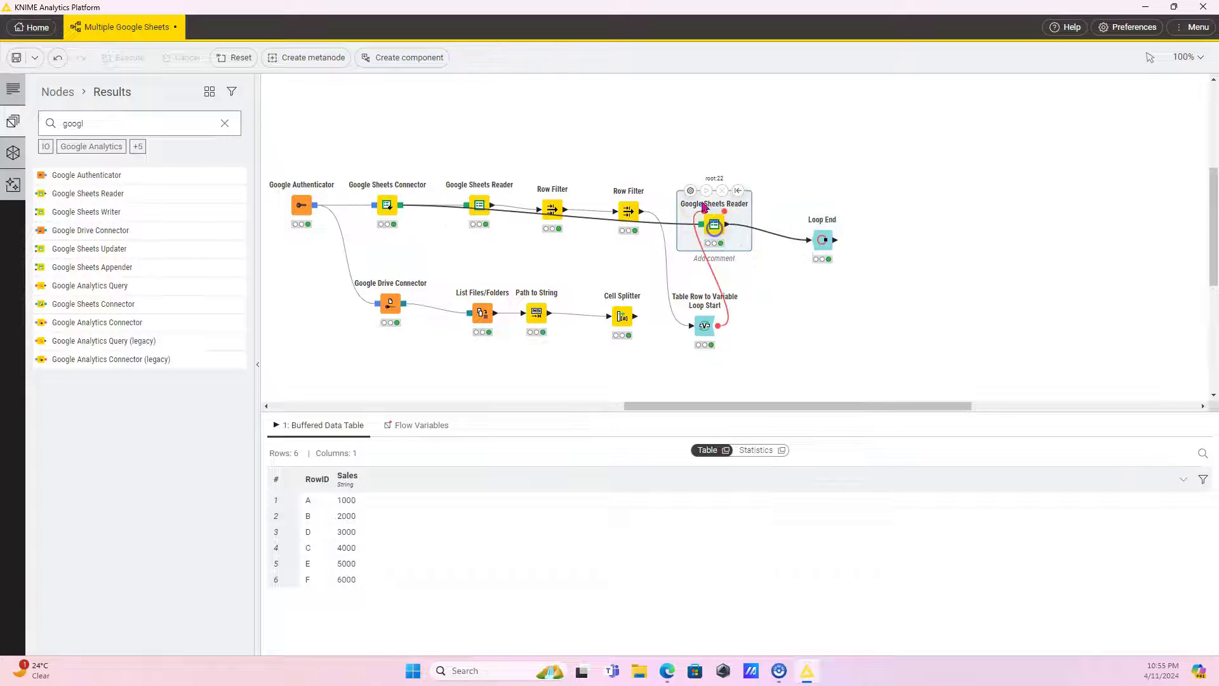
{"action": "left_click", "coordinate": [689, 190]}
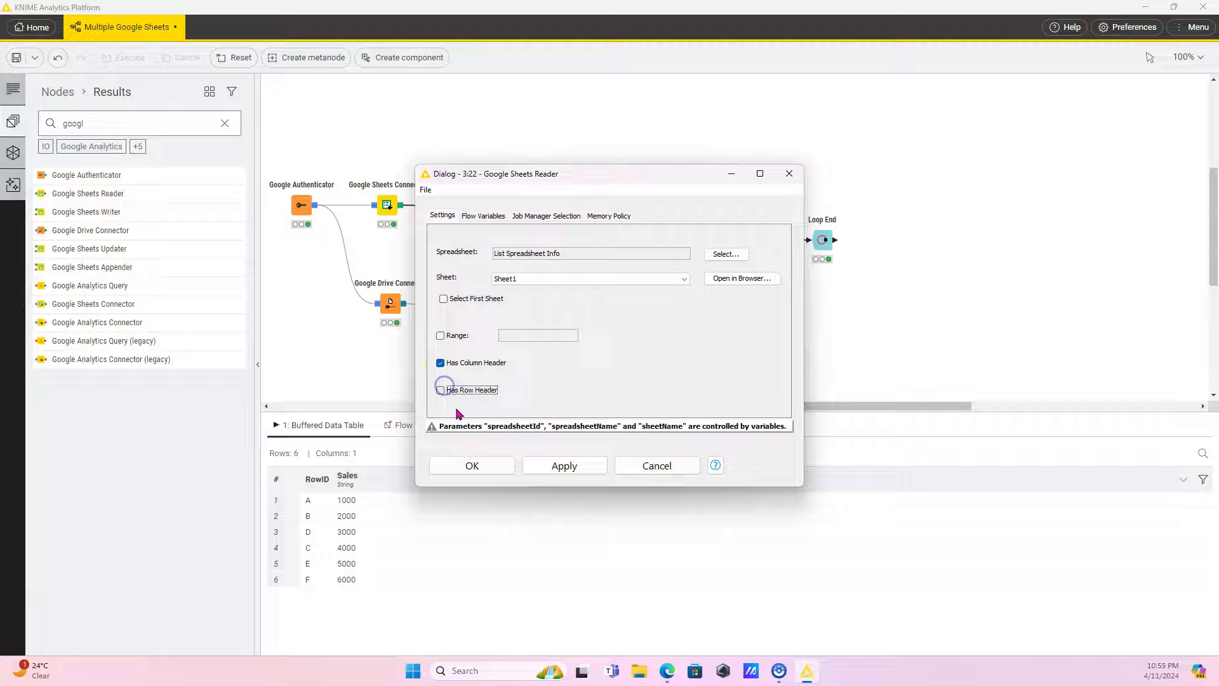
{"action": "left_click", "coordinate": [472, 465]}
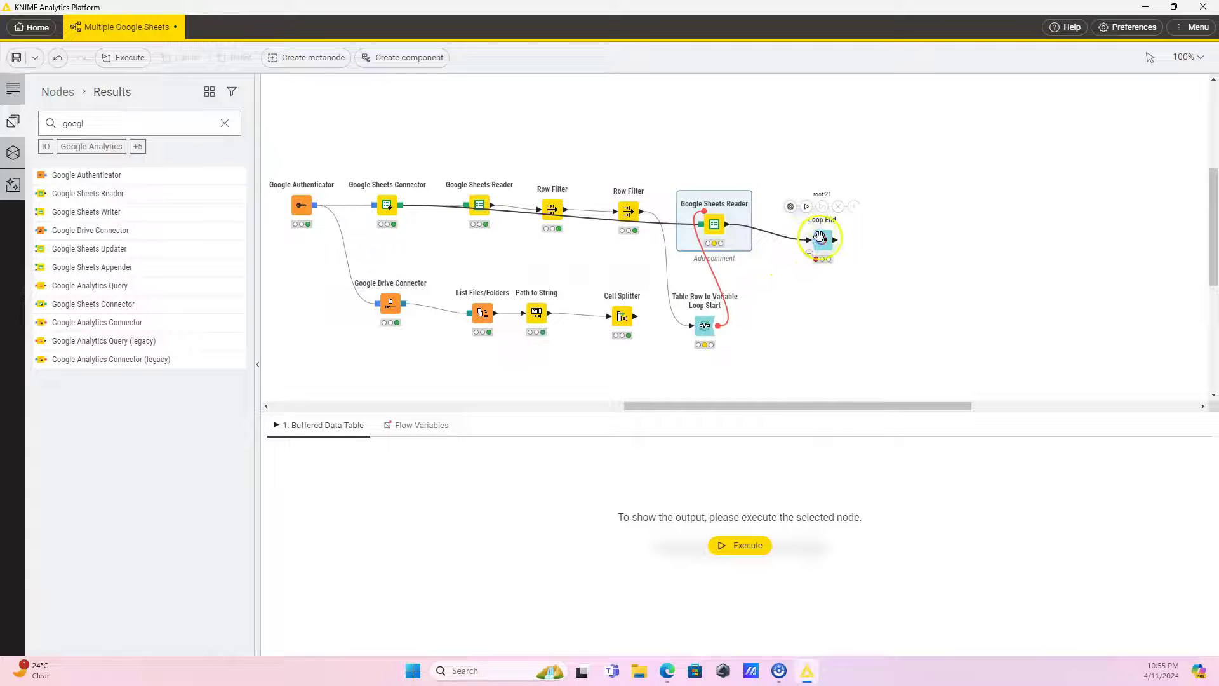
{"action": "left_click", "coordinate": [820, 238]}
{"action": "left_click", "coordinate": [806, 207]}
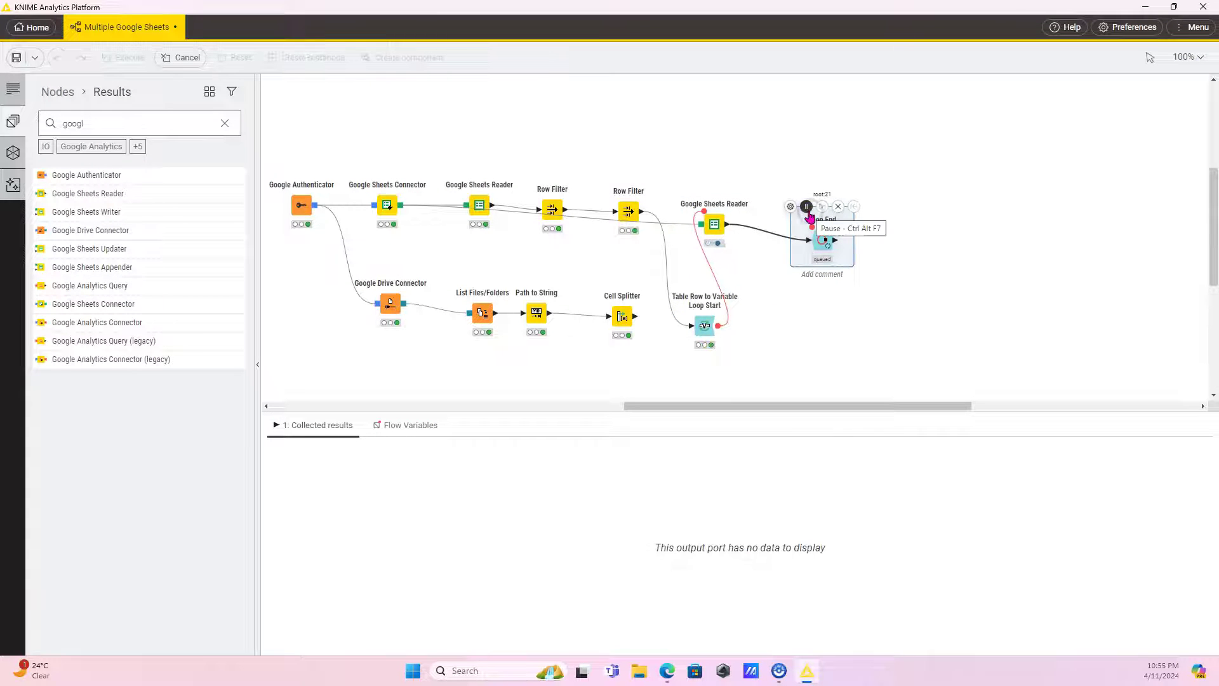
Review the 18 collected Product and Sales rows across iterations 0–2.
{"action": "right_click", "coordinate": [820, 241]}
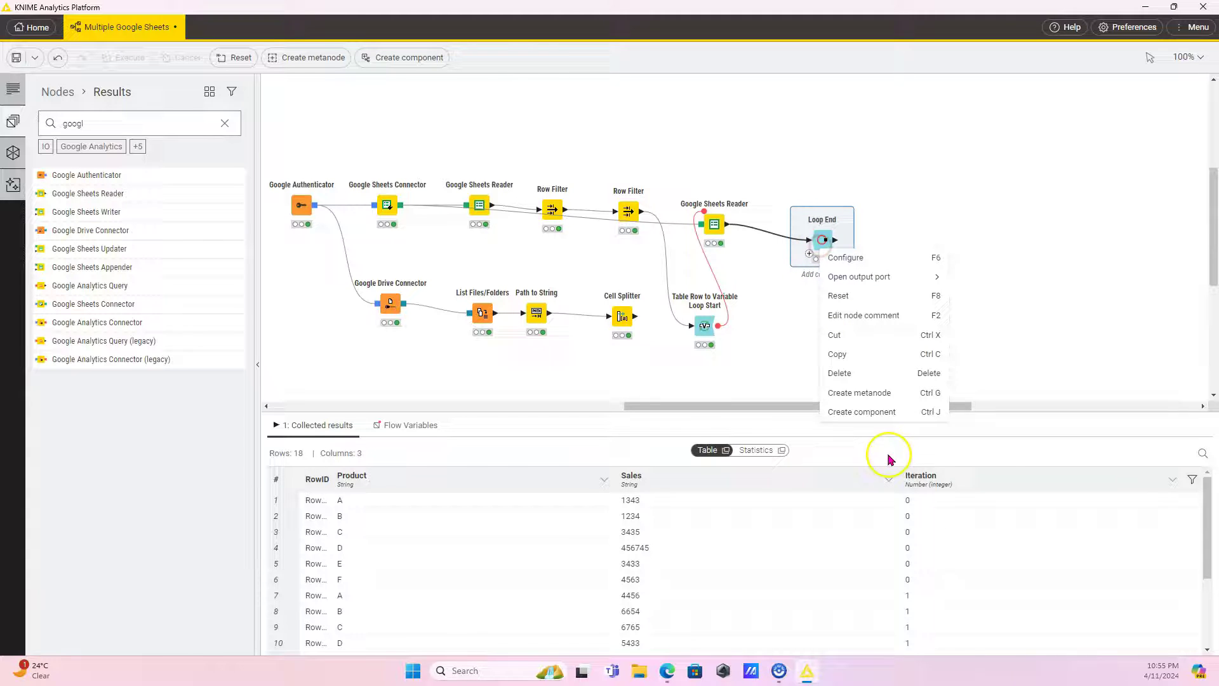
{"action": "left_click", "coordinate": [766, 357]}
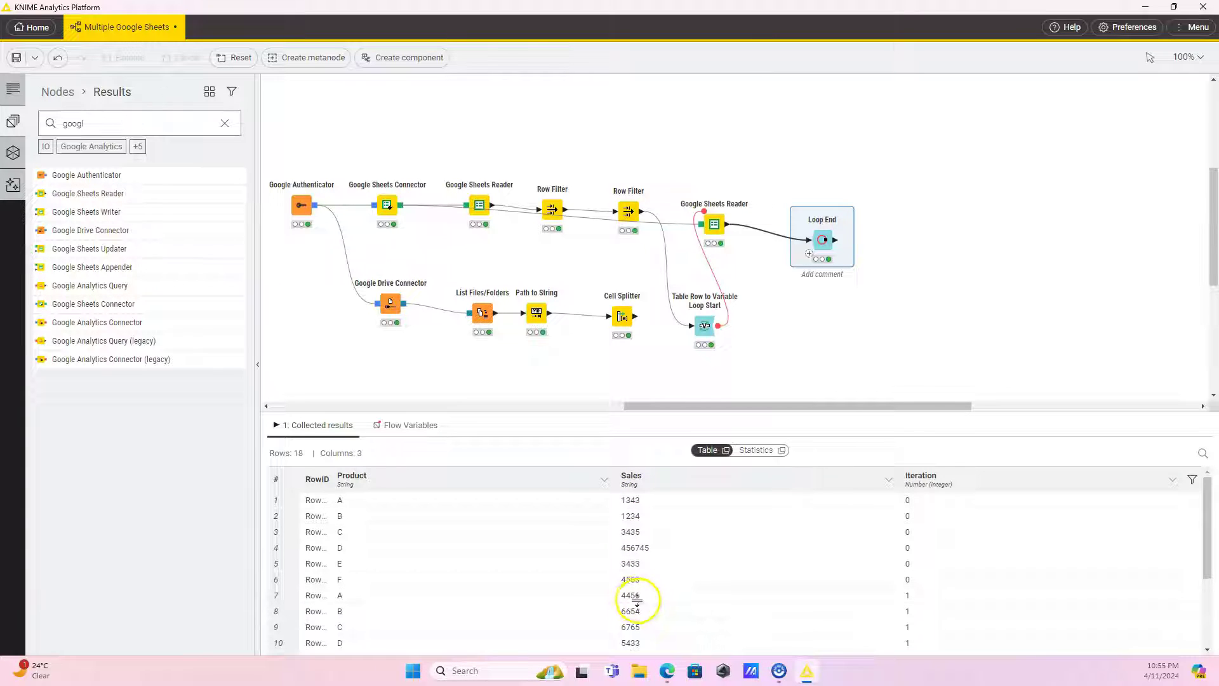
{"action": "scroll", "coordinate": [641, 600], "scroll_direction": "down", "scroll_amount": 3}
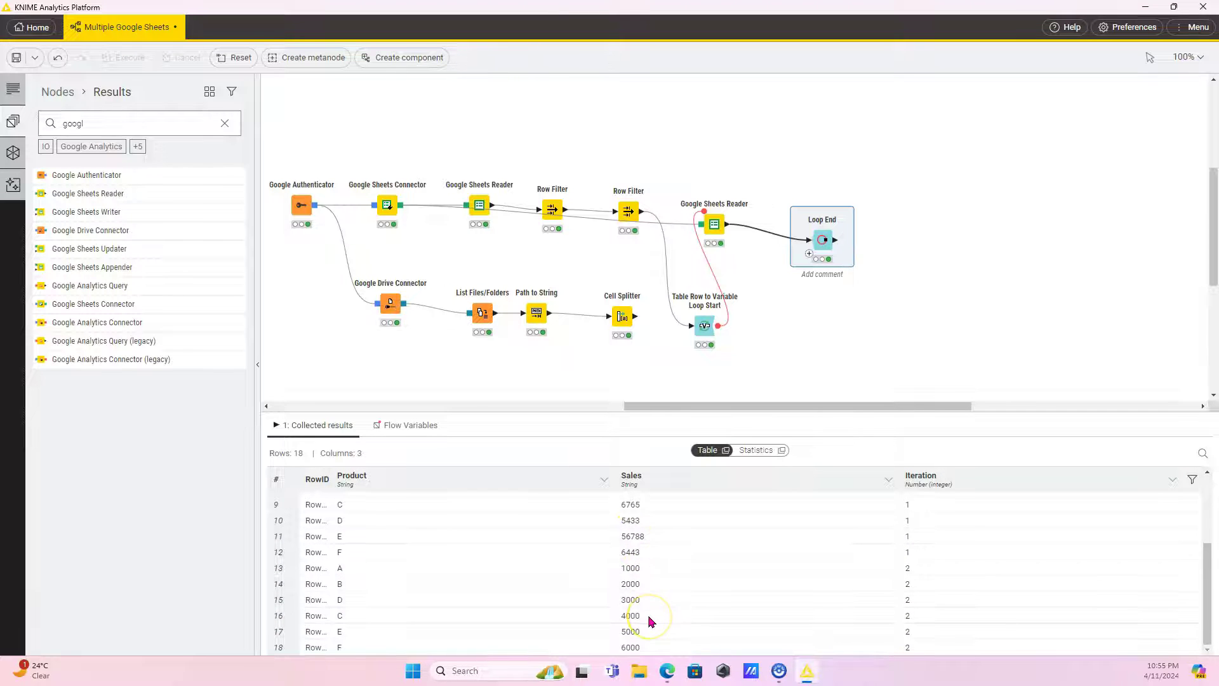
{"action": "scroll", "coordinate": [649, 620], "scroll_direction": "up", "scroll_amount": 3}
{"action": "scroll", "coordinate": [651, 622], "scroll_direction": "down", "scroll_amount": 3}
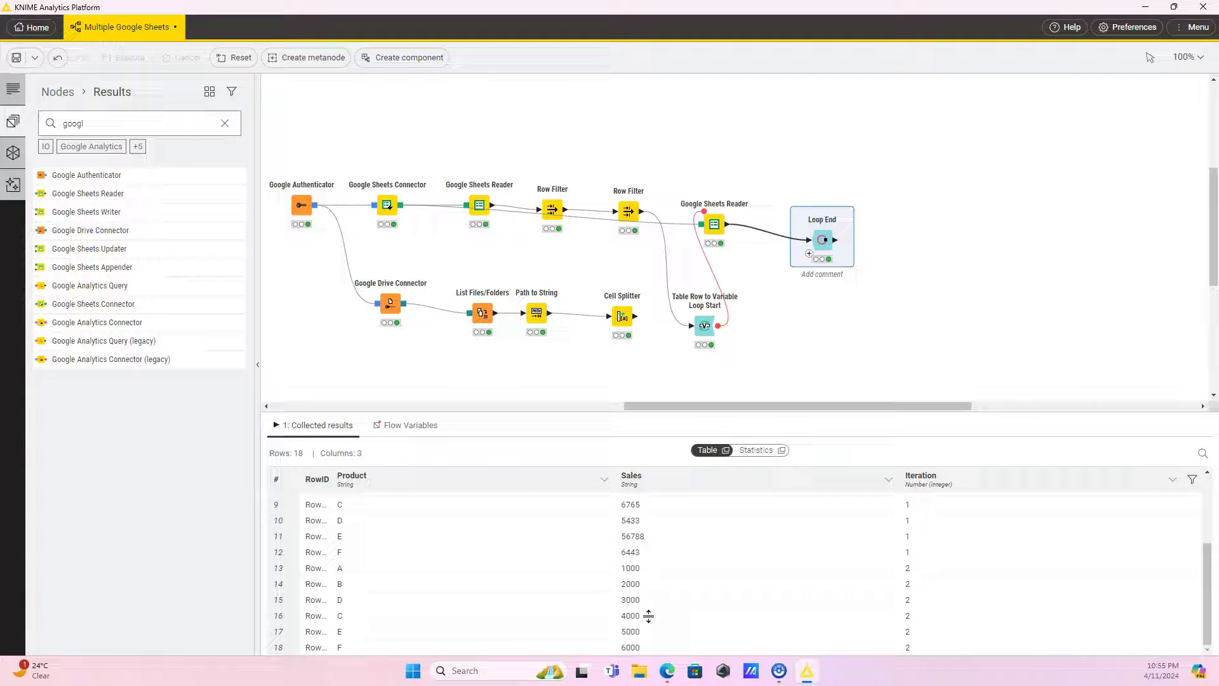
{"action": "scroll", "coordinate": [648, 615], "scroll_direction": "up", "scroll_amount": 3}
Search 'counter' and add a Counter Generation node to the workflow.
{"action": "left_click", "coordinate": [628, 212]}
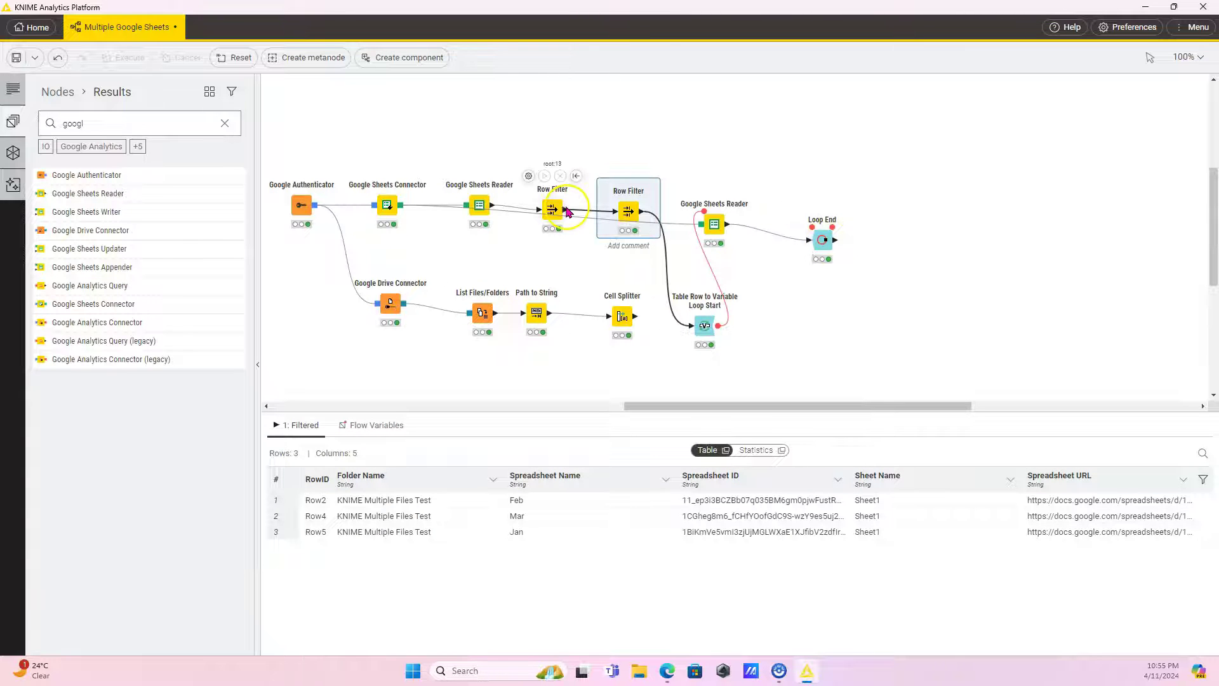
{"action": "left_click", "coordinate": [132, 122]}
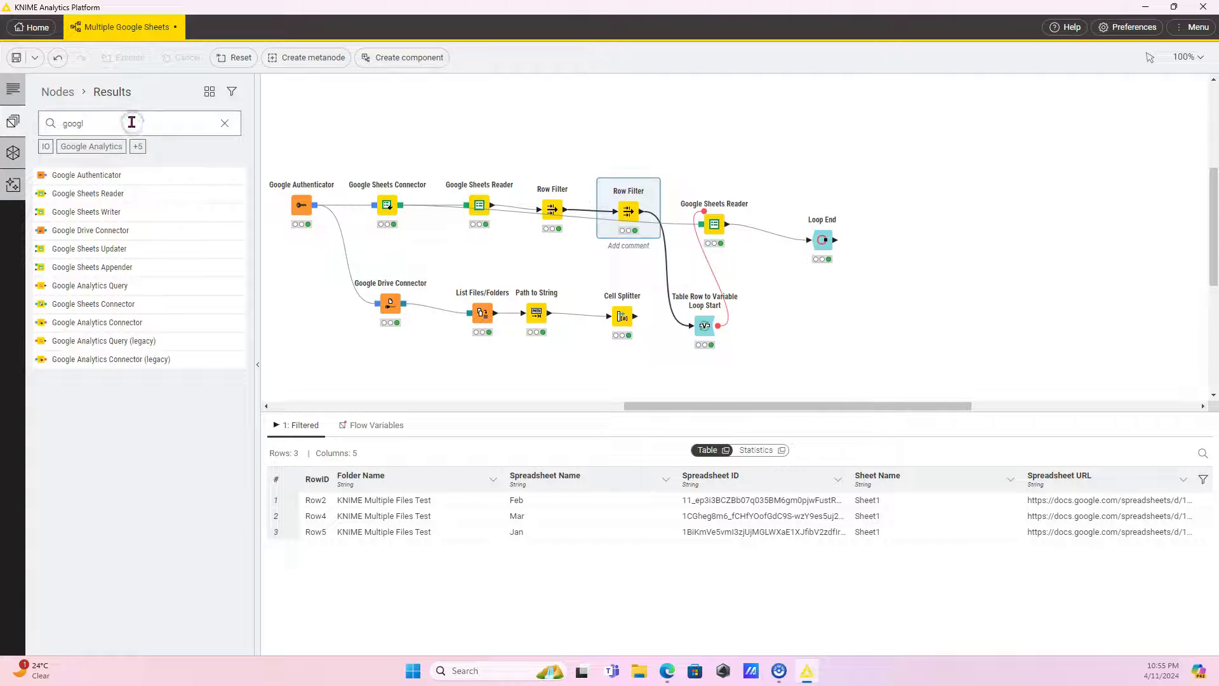
{"action": "type", "text": "counter"}
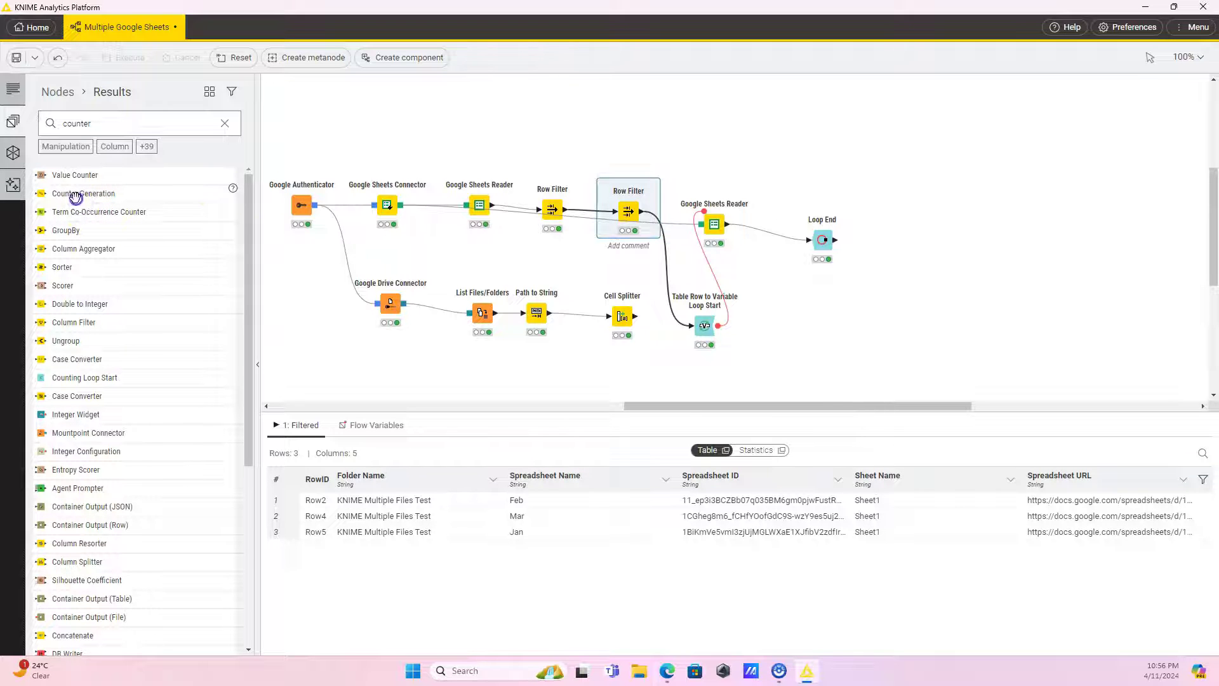
{"action": "left_click_drag", "start_coordinate": [75, 197], "coordinate": [671, 185]}
Place Counter Generation between Row Filter and the loop start, execute it, and rerun Loop End.
{"action": "left_click_drag", "start_coordinate": [720, 226], "coordinate": [782, 214]}
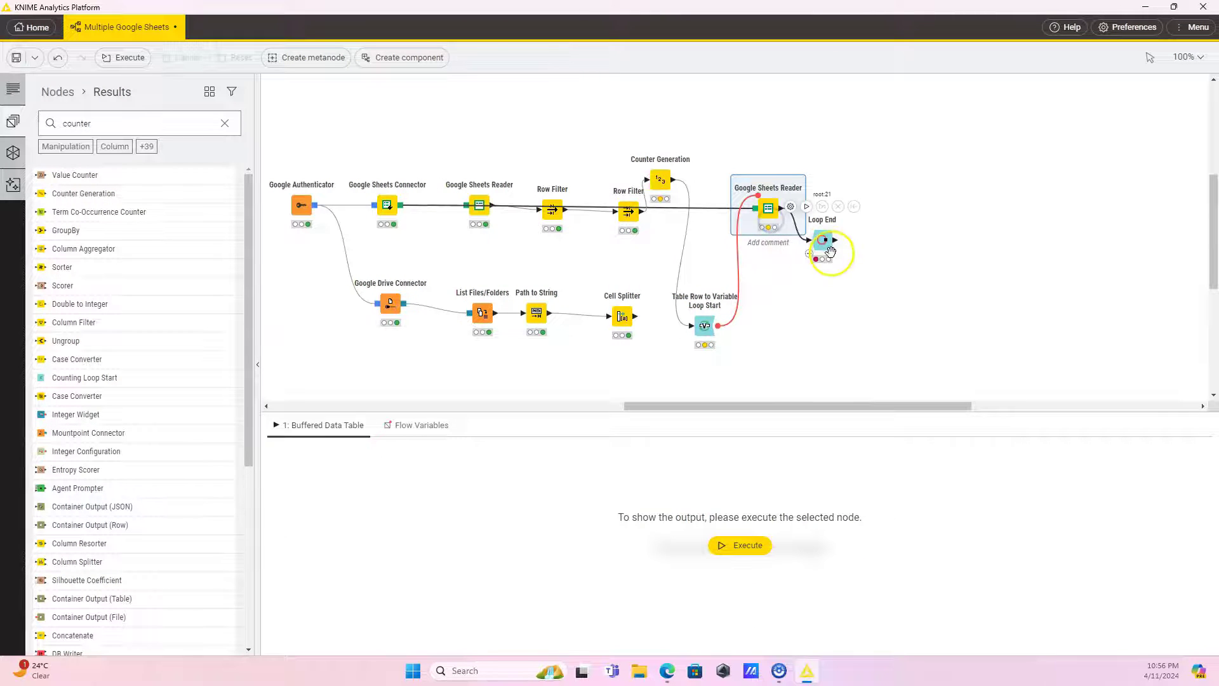
{"action": "left_click_drag", "start_coordinate": [829, 249], "coordinate": [938, 222]}
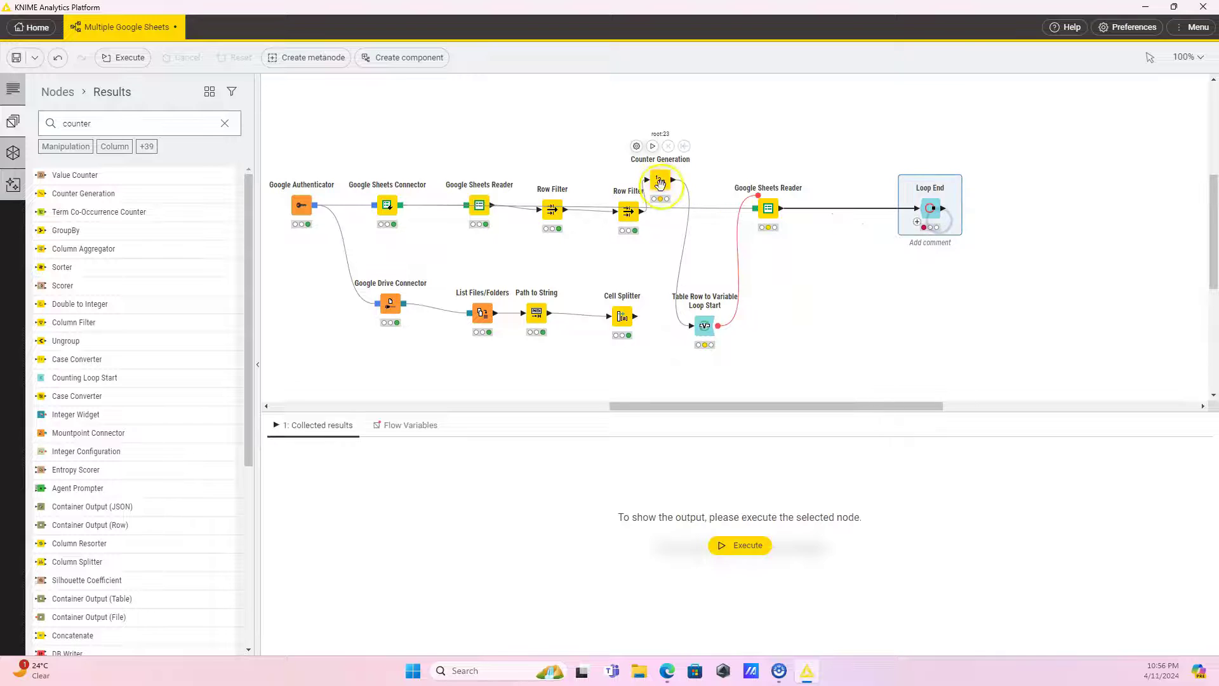
{"action": "left_click_drag", "start_coordinate": [660, 180], "coordinate": [696, 213]}
{"action": "left_click", "coordinate": [687, 179]}
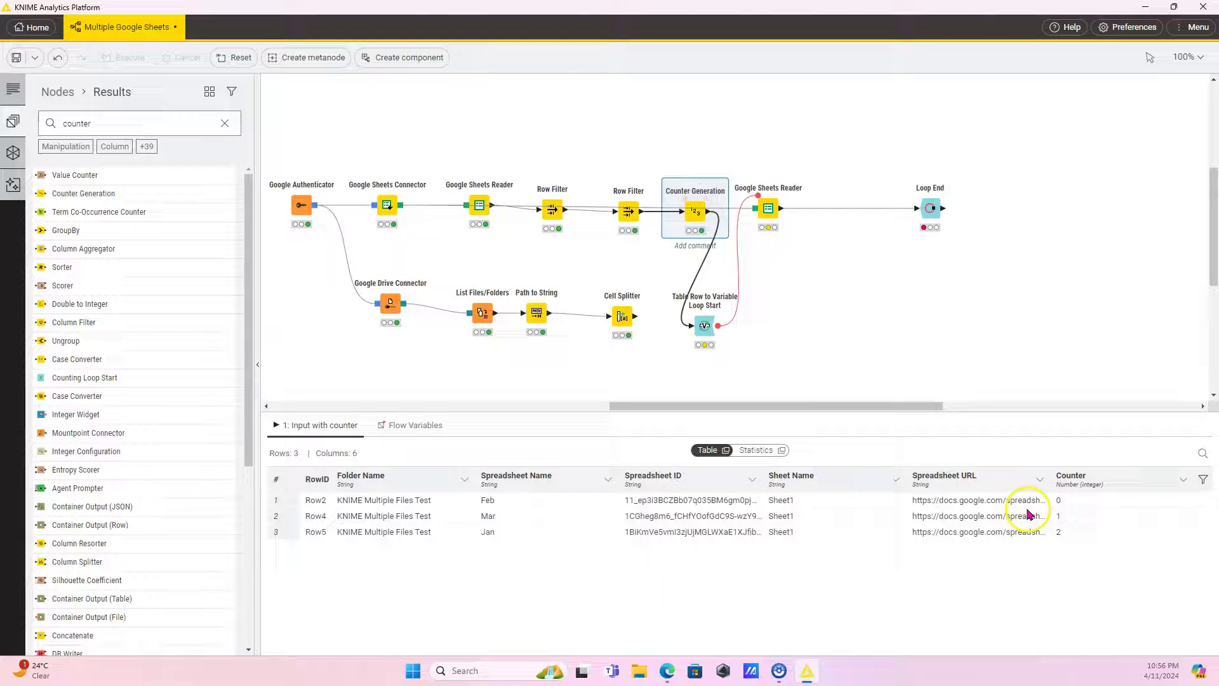
{"action": "left_click_drag", "start_coordinate": [707, 326], "coordinate": [759, 308]}
{"action": "left_click_drag", "start_coordinate": [768, 209], "coordinate": [797, 211]}
{"action": "left_click", "coordinate": [930, 208]}
{"action": "left_click", "coordinate": [915, 174]}
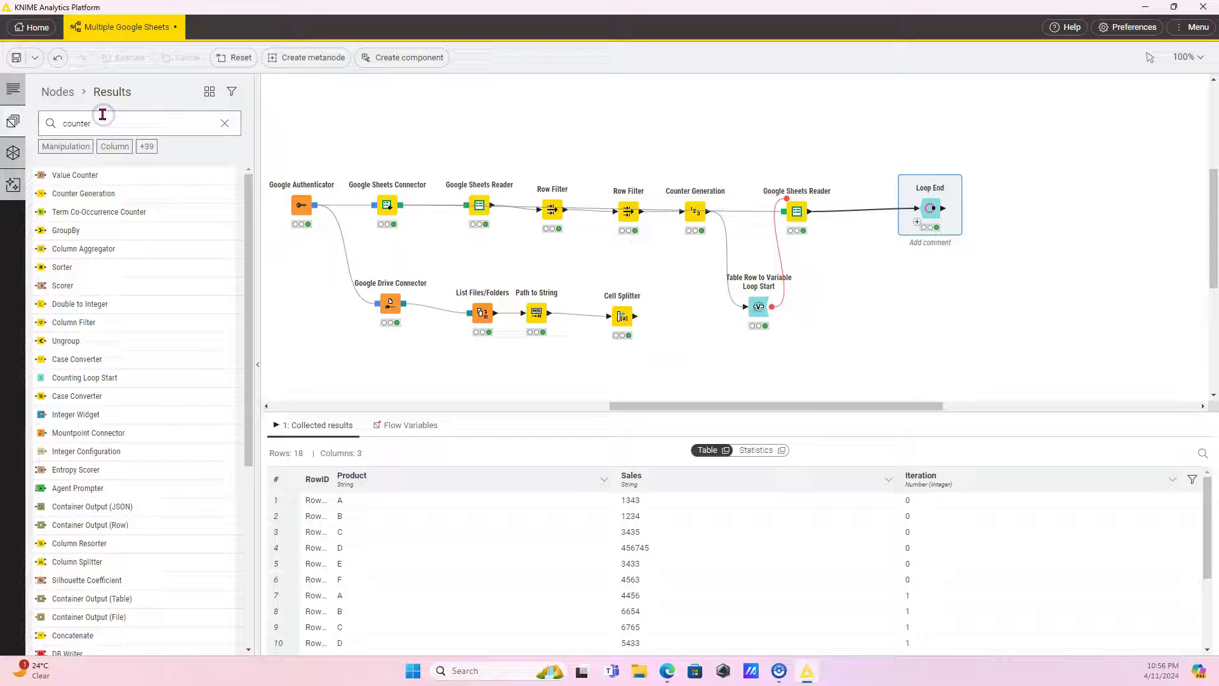
Add a Joiner fed by Loop End on top and Counter Generation on the bottom.
{"action": "type", "text": "jo"}
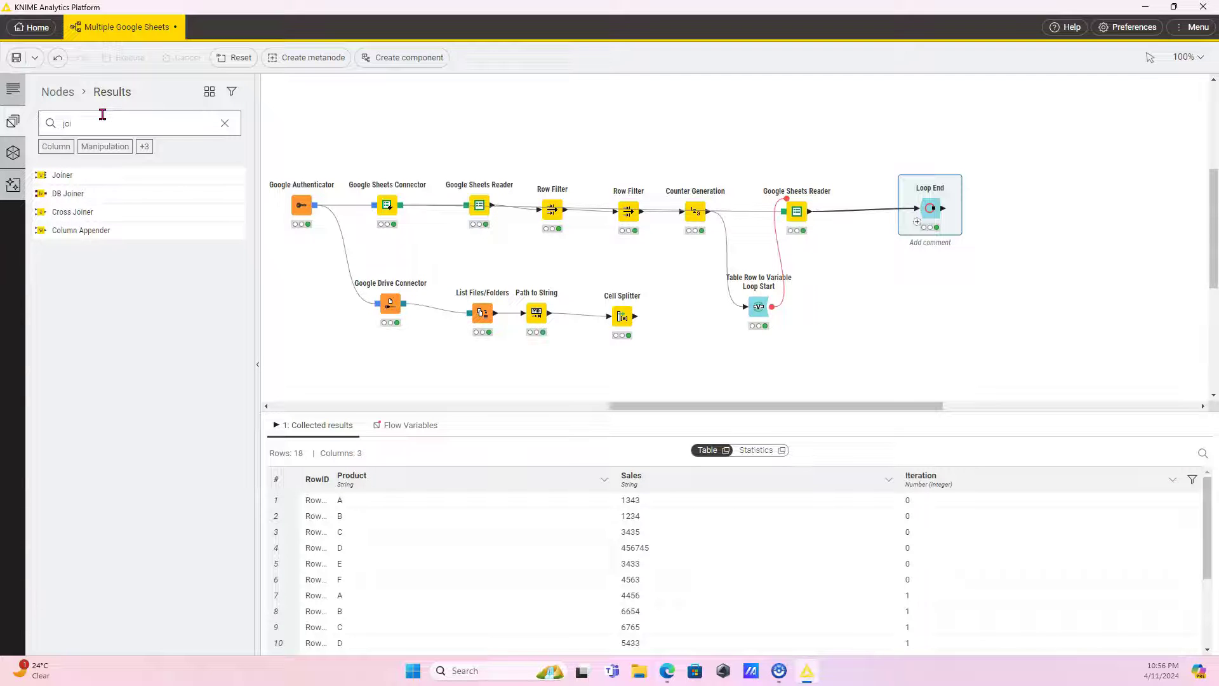
{"action": "type", "text": "i"}
{"action": "left_click", "coordinate": [89, 185]}
{"action": "left_click_drag", "start_coordinate": [79, 181], "coordinate": [1028, 209]}
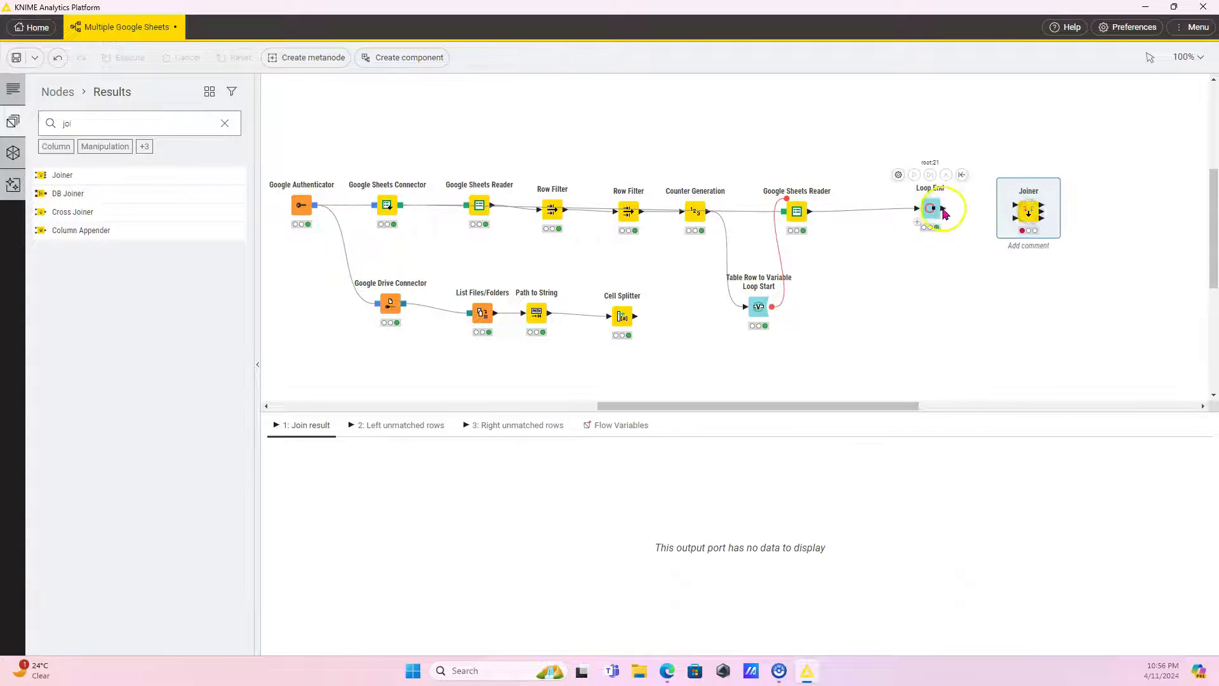
{"action": "left_click_drag", "start_coordinate": [944, 208], "coordinate": [1015, 205]}
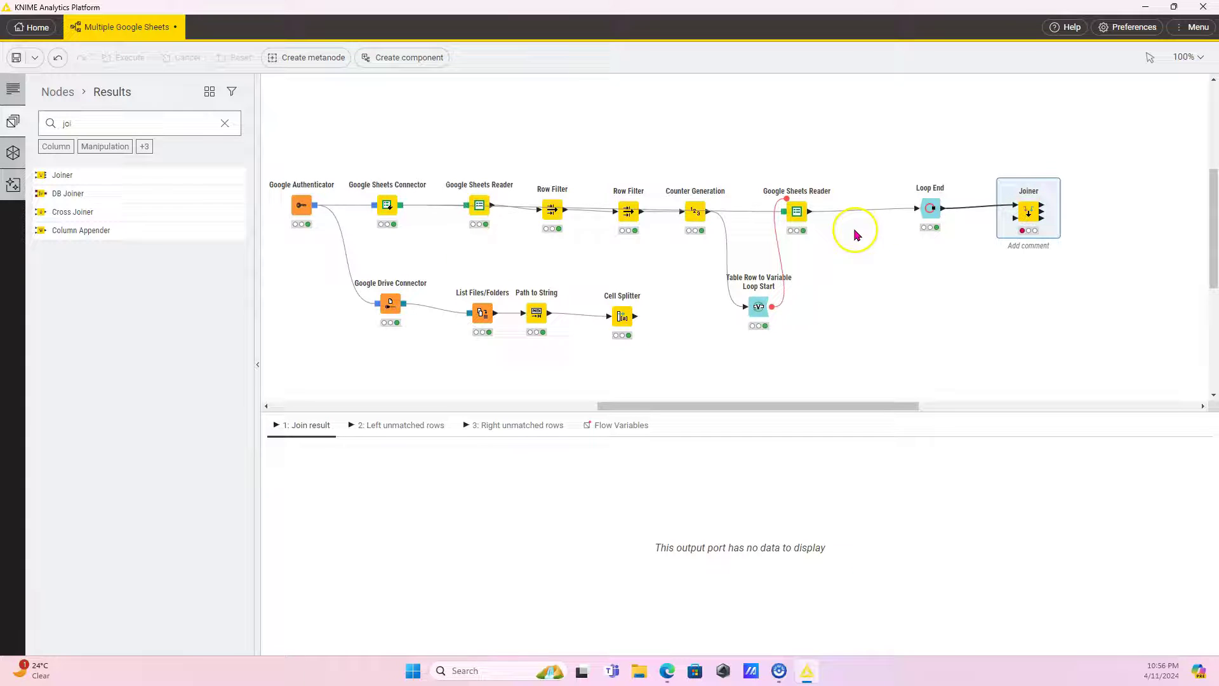
{"action": "left_click", "coordinate": [792, 301]}
{"action": "left_click_drag", "start_coordinate": [707, 212], "coordinate": [1024, 229]}
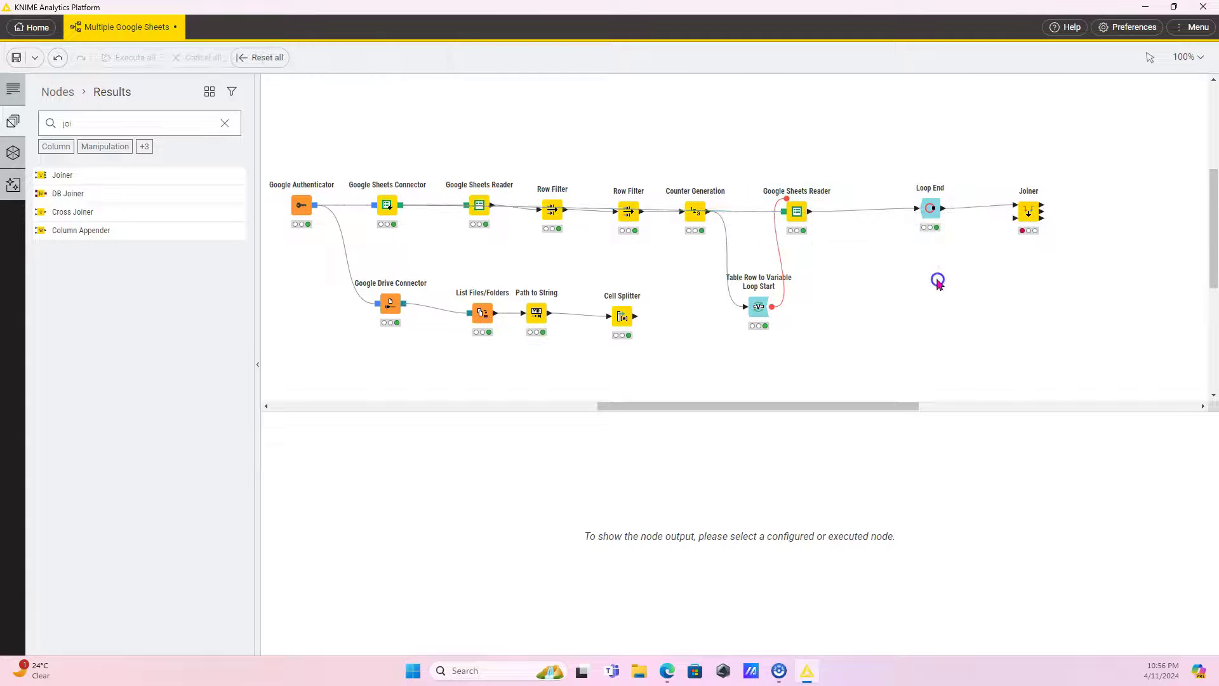
{"action": "left_click", "coordinate": [697, 215]}
{"action": "left_click_drag", "start_coordinate": [698, 214], "coordinate": [1015, 218]}
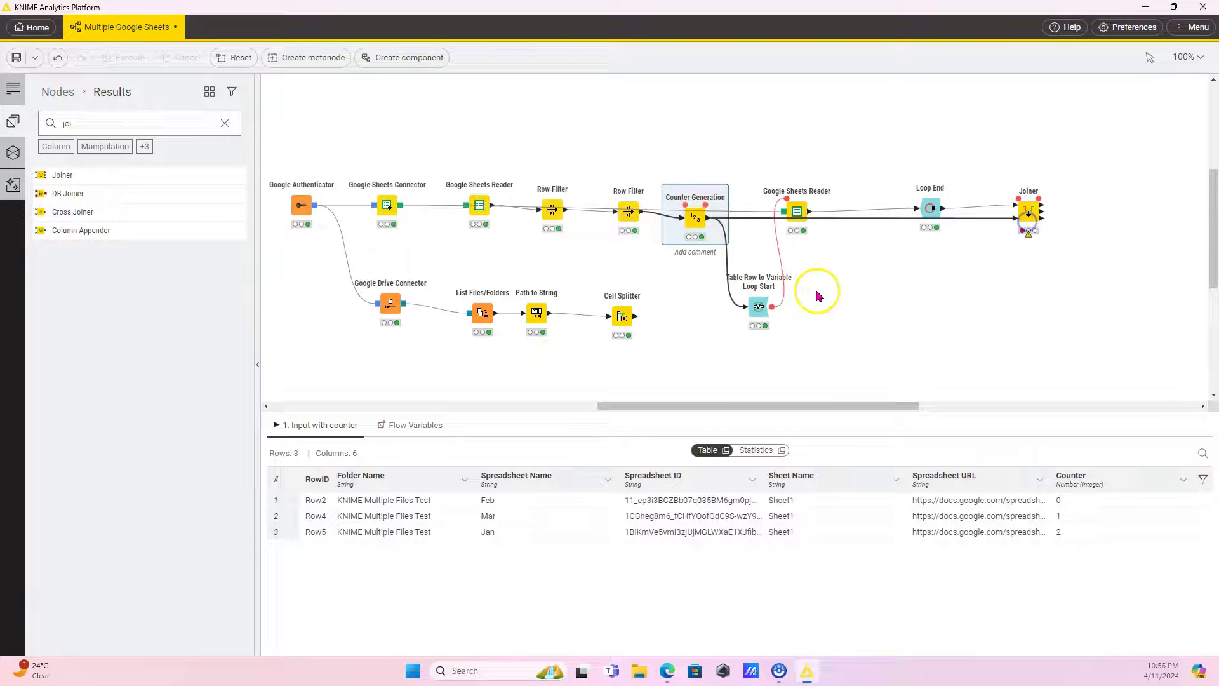
Join Iteration to Counter, exclude Counter from the output, and execute the Joiner.
{"action": "left_click", "coordinate": [1029, 211]}
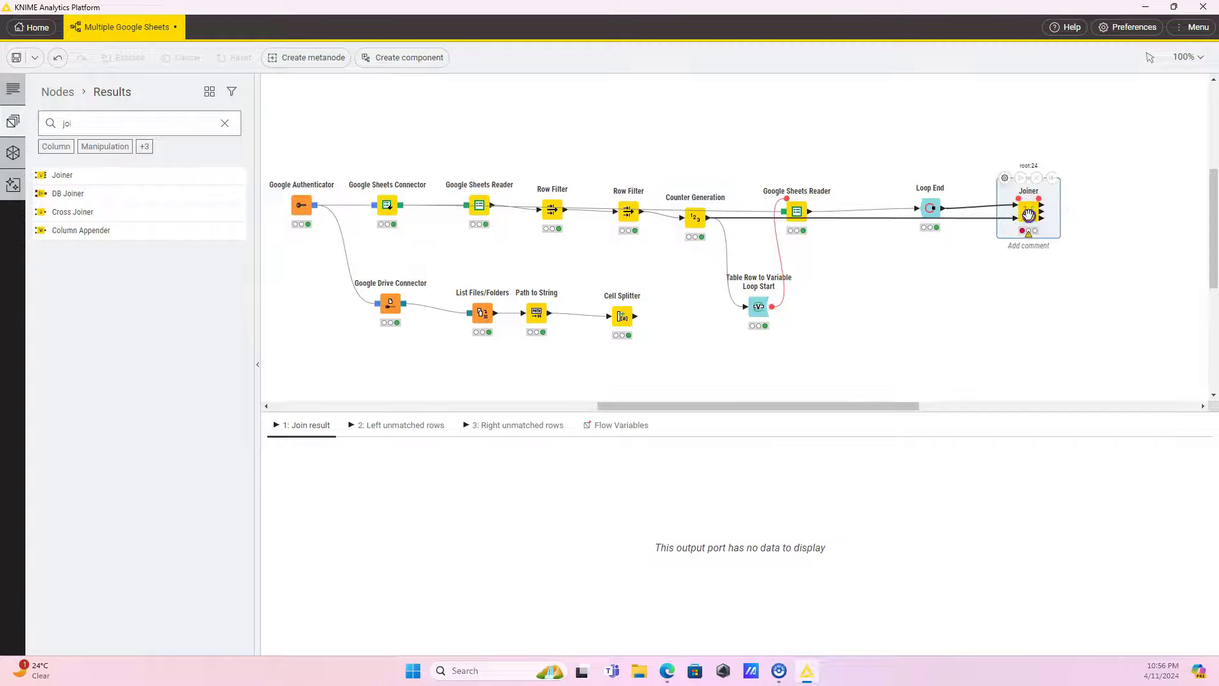
{"action": "left_click", "coordinate": [1003, 178]}
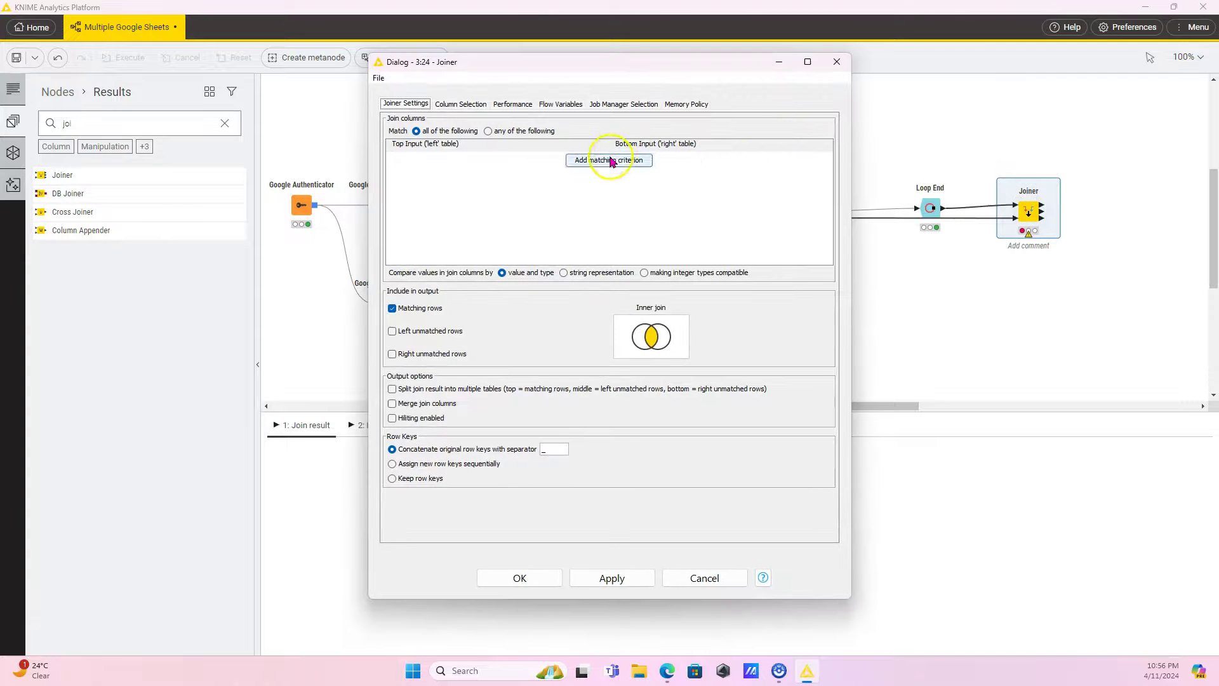
{"action": "left_click", "coordinate": [610, 158]}
{"action": "left_click", "coordinate": [551, 162]}
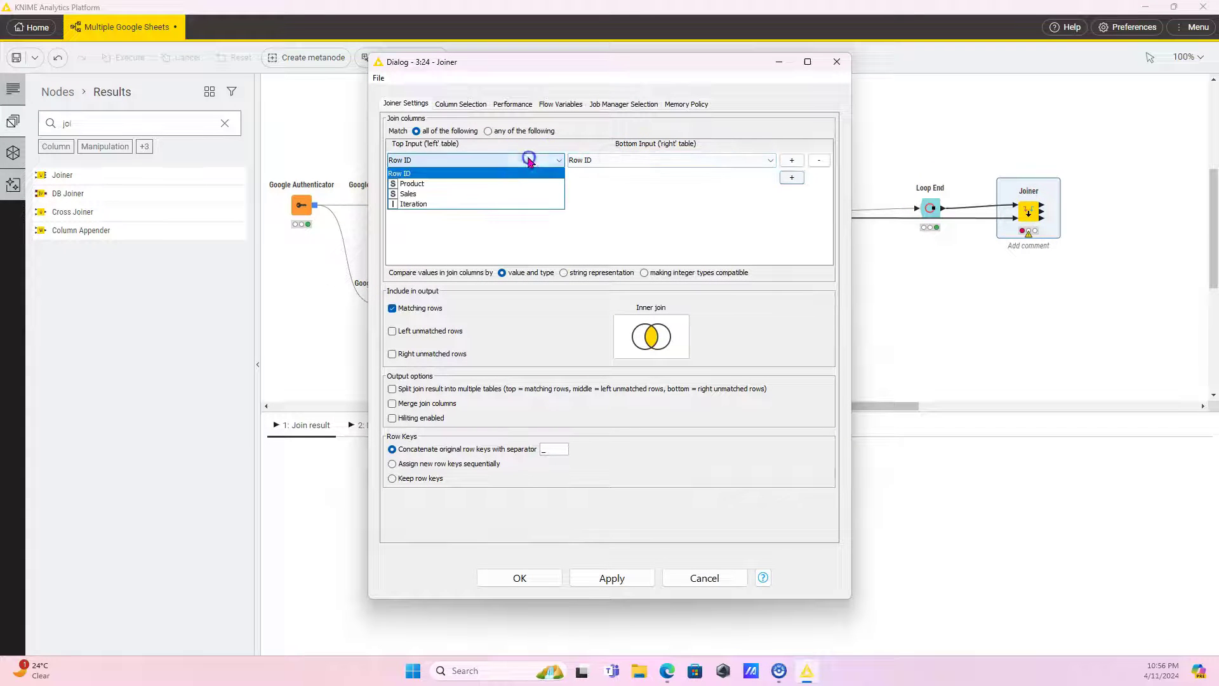
{"action": "left_click", "coordinate": [462, 201]}
{"action": "left_click", "coordinate": [581, 162]}
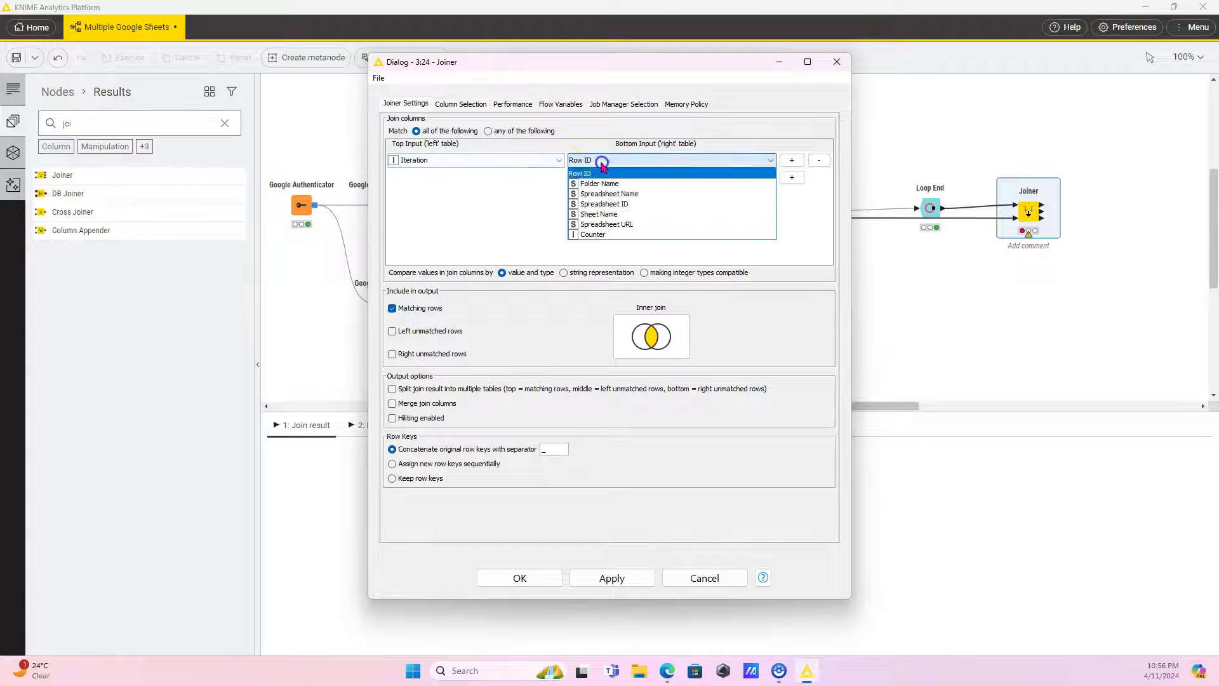
{"action": "left_click", "coordinate": [614, 232]}
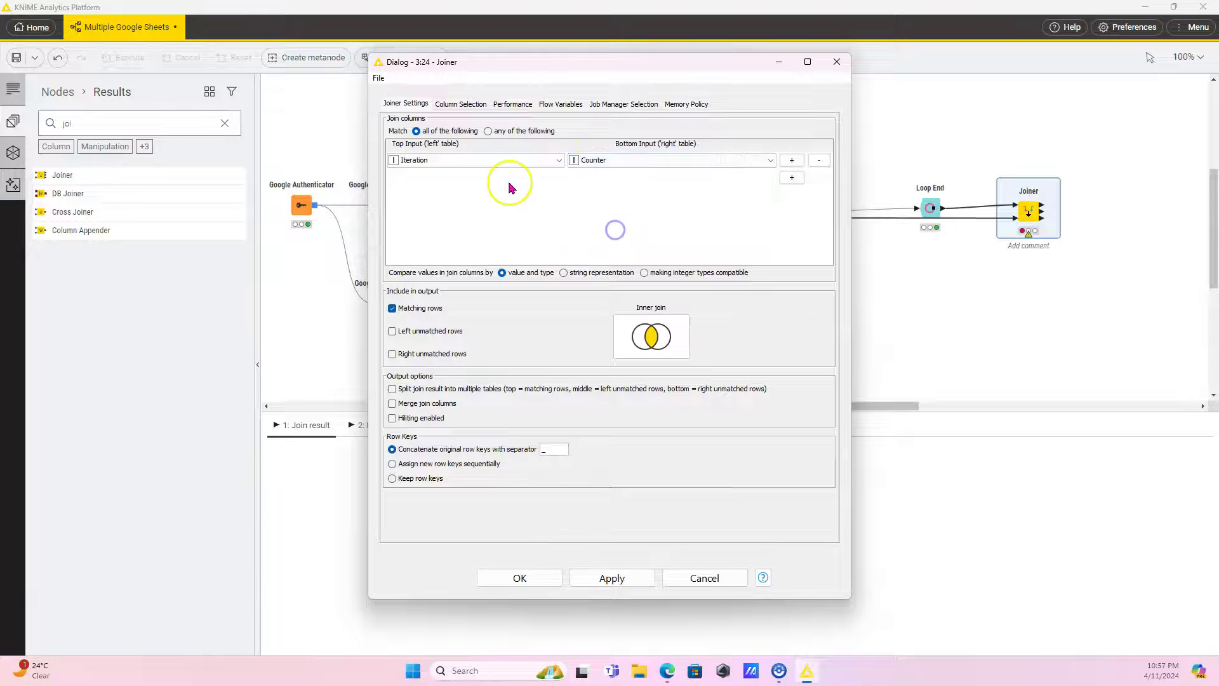
{"action": "left_click", "coordinate": [453, 103]}
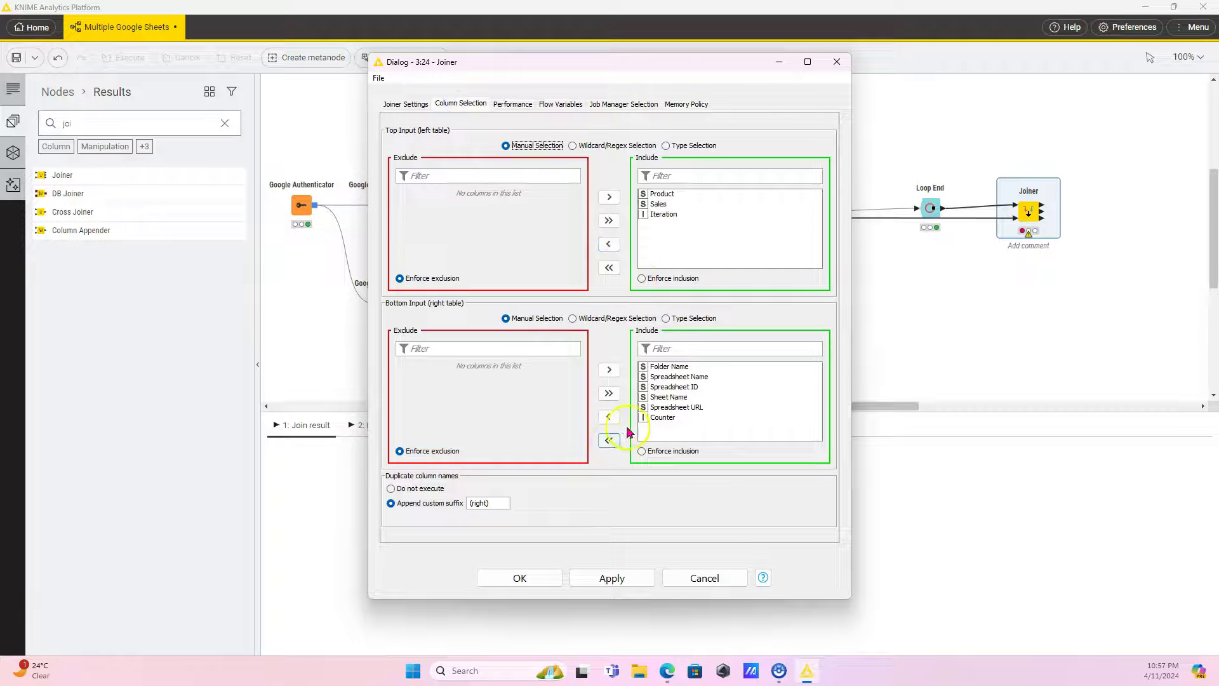
{"action": "double_click", "coordinate": [662, 417]}
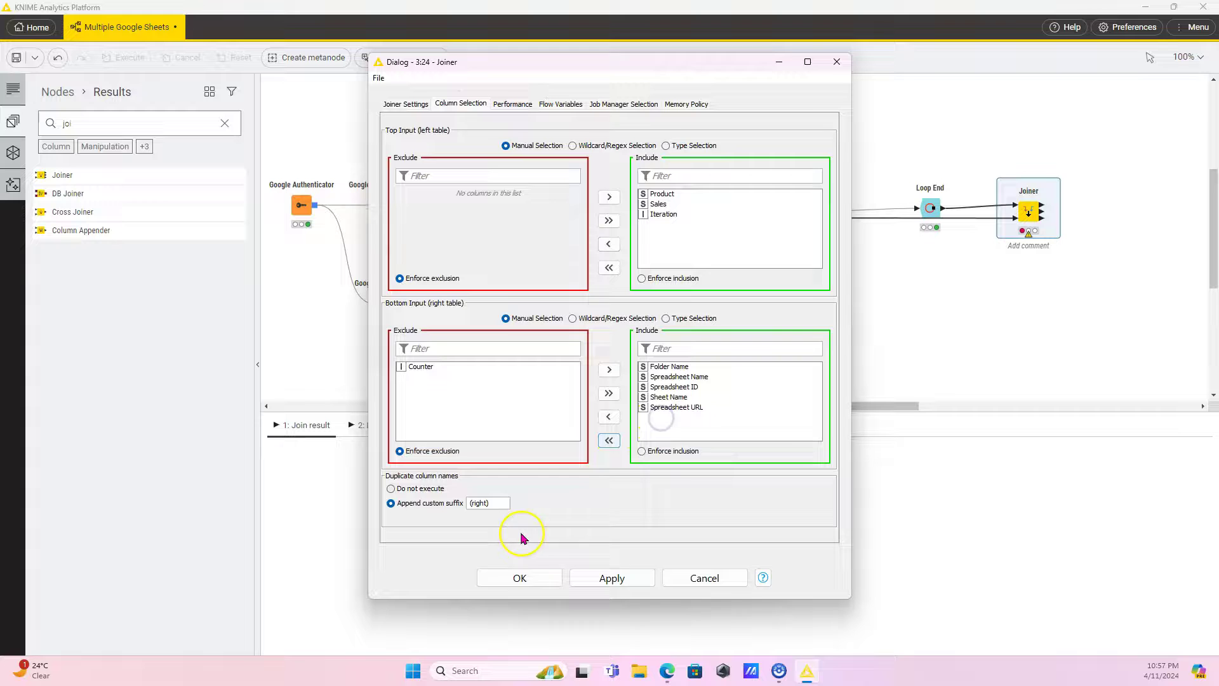
{"action": "left_click", "coordinate": [518, 577]}
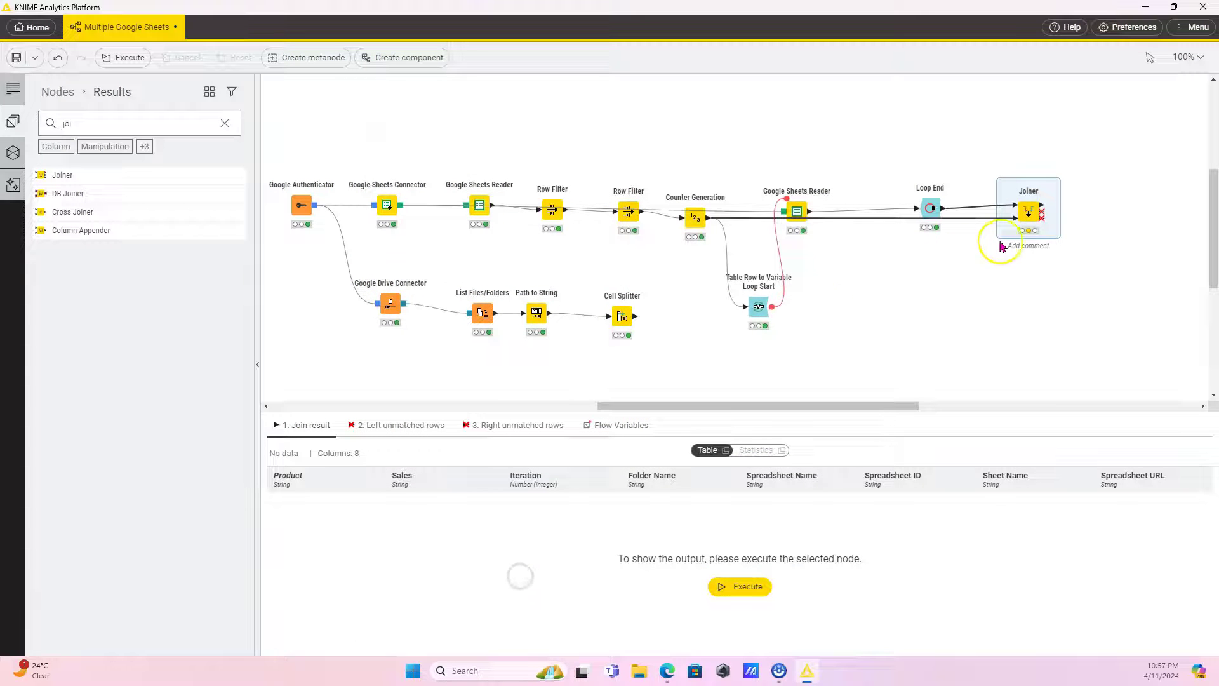
{"action": "mouse_move", "coordinate": [1024, 216]}
{"action": "left_click", "coordinate": [1021, 179]}
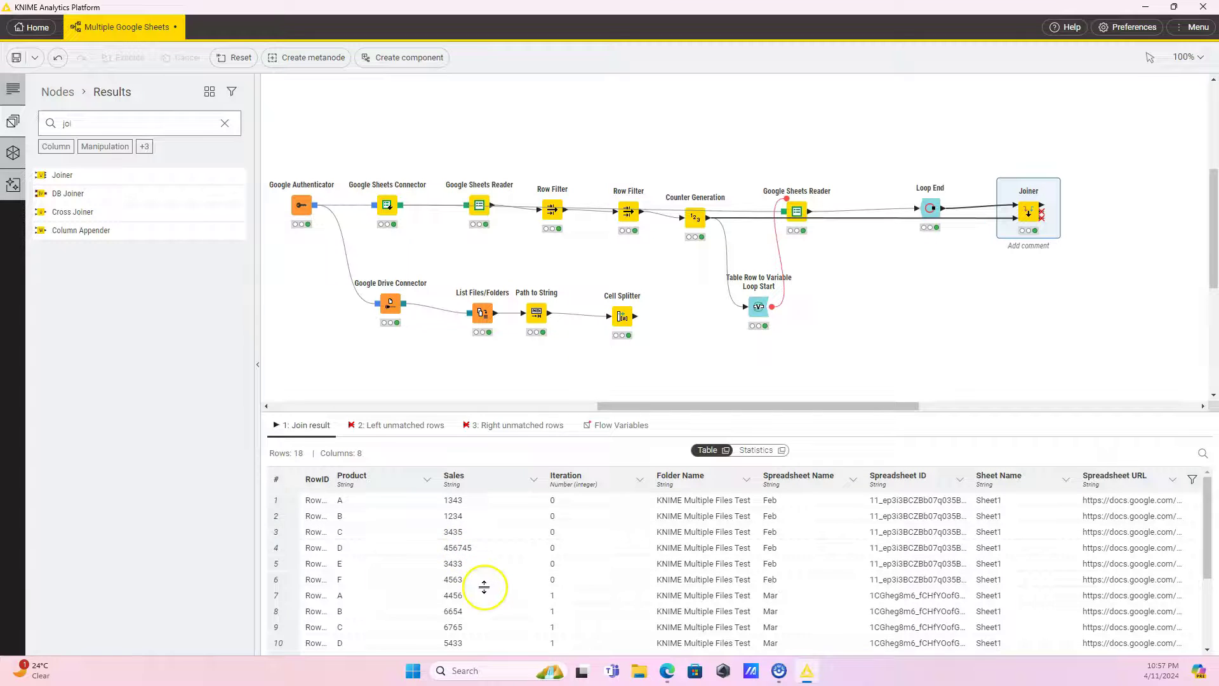
{"action": "scroll", "coordinate": [484, 585], "scroll_direction": "down", "scroll_amount": 3}
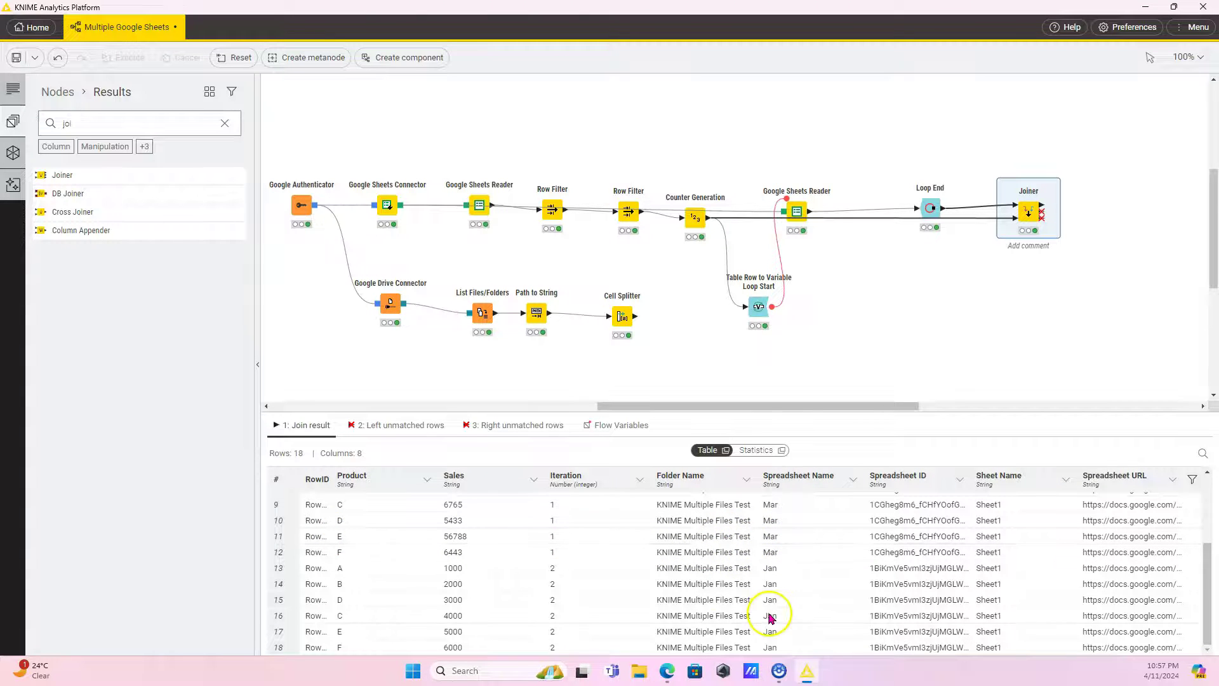
{"action": "mouse_move", "coordinate": [683, 669]}
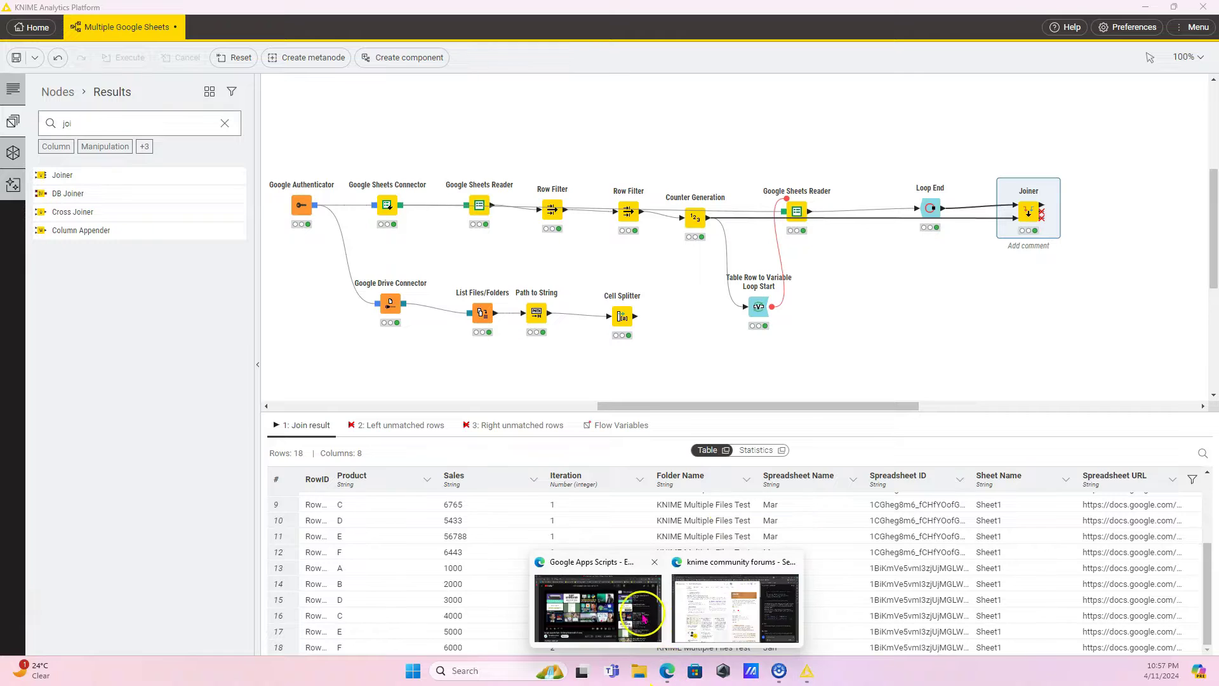
{"action": "mouse_move", "coordinate": [731, 610]}
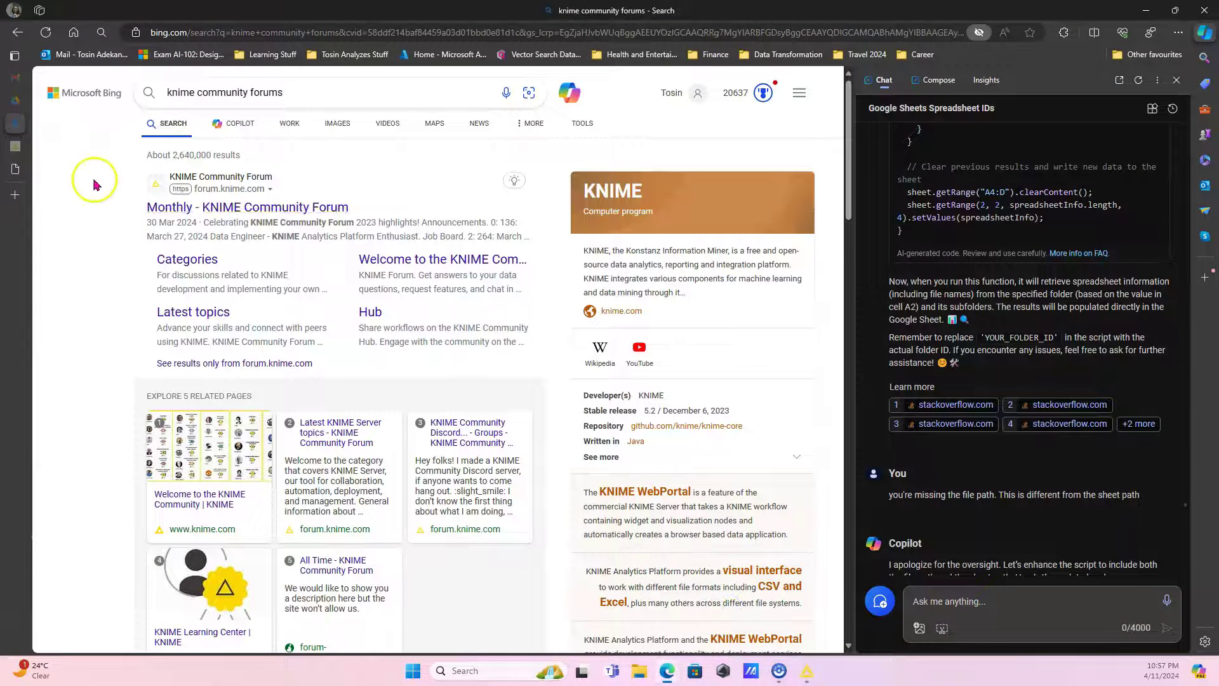
Open the Mar sheet in KNIME Multiple Files Test and check product E's Sales value 56788.
{"action": "left_click", "coordinate": [15, 100]}
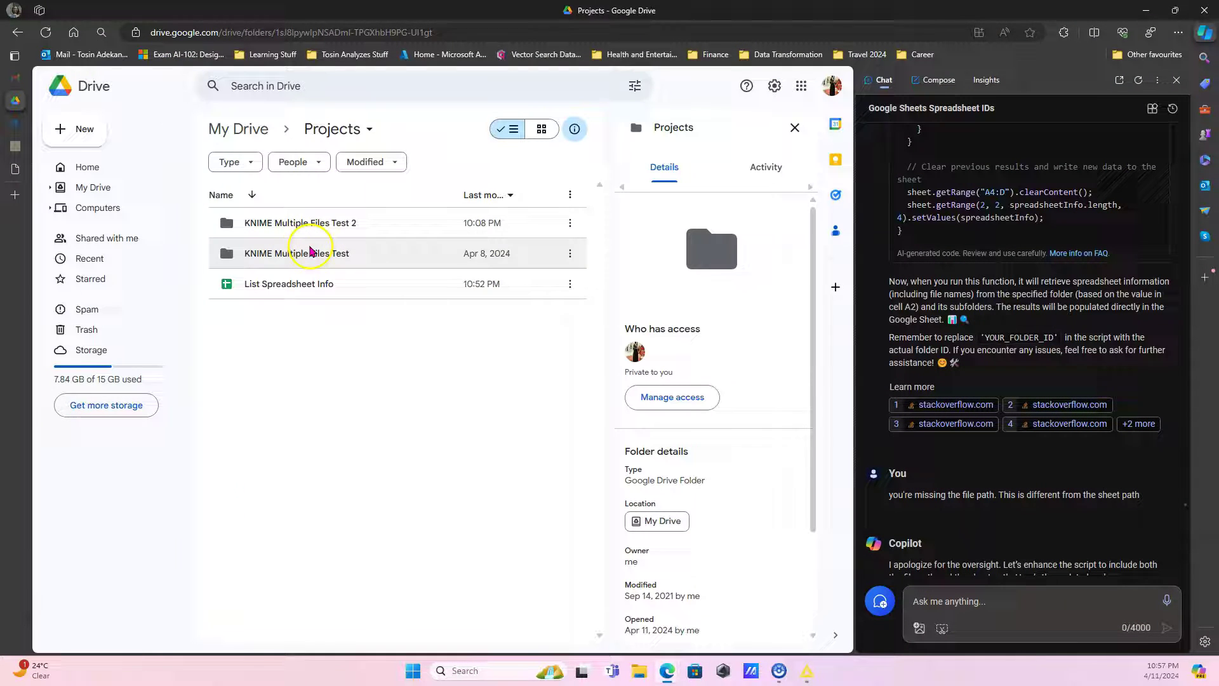
{"action": "double_click", "coordinate": [312, 253]}
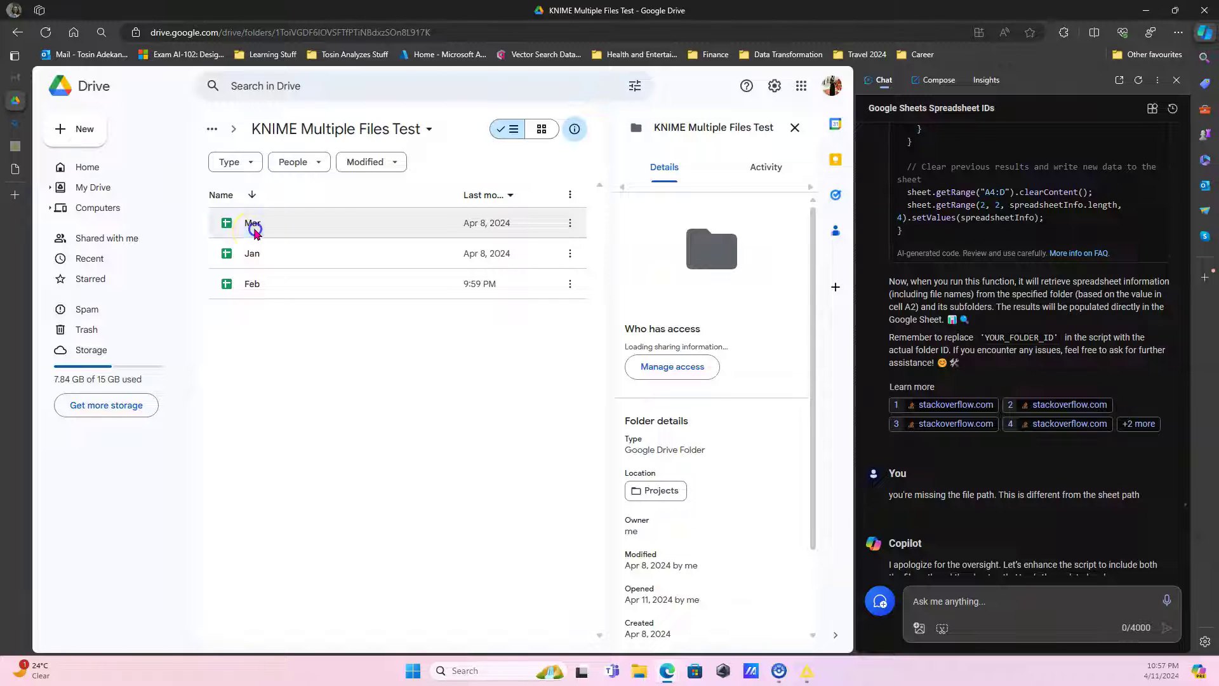
{"action": "double_click", "coordinate": [252, 226]}
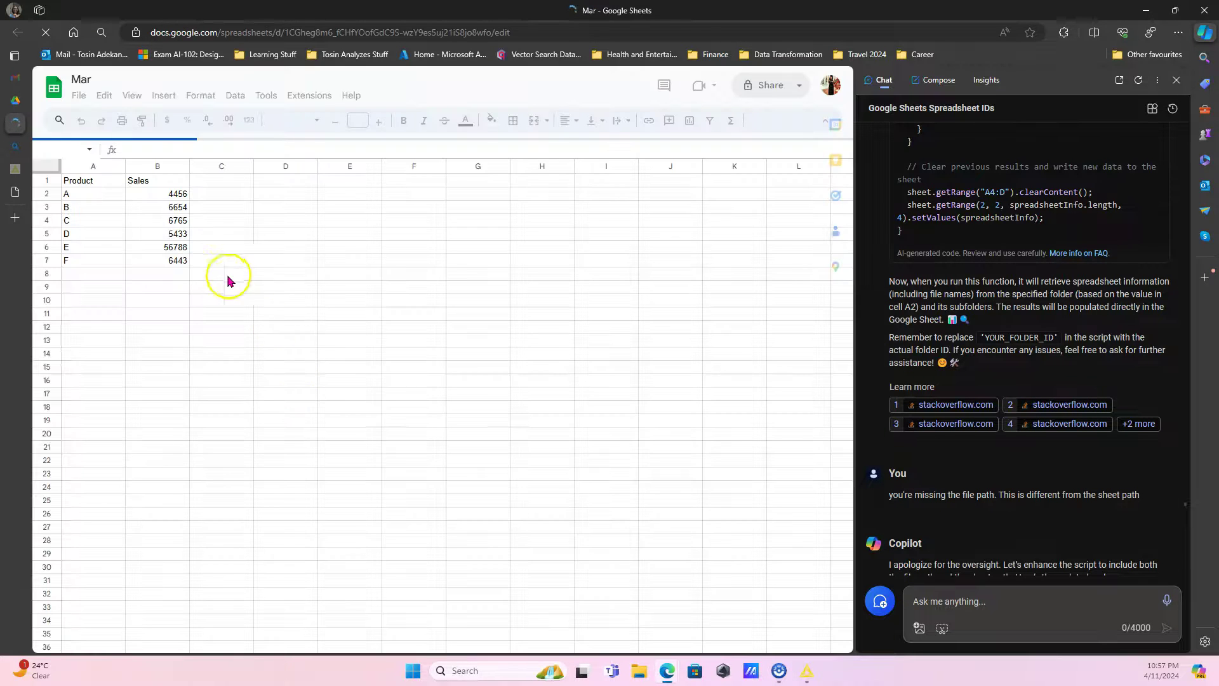
{"action": "left_click", "coordinate": [99, 247]}
{"action": "left_click", "coordinate": [172, 245]}
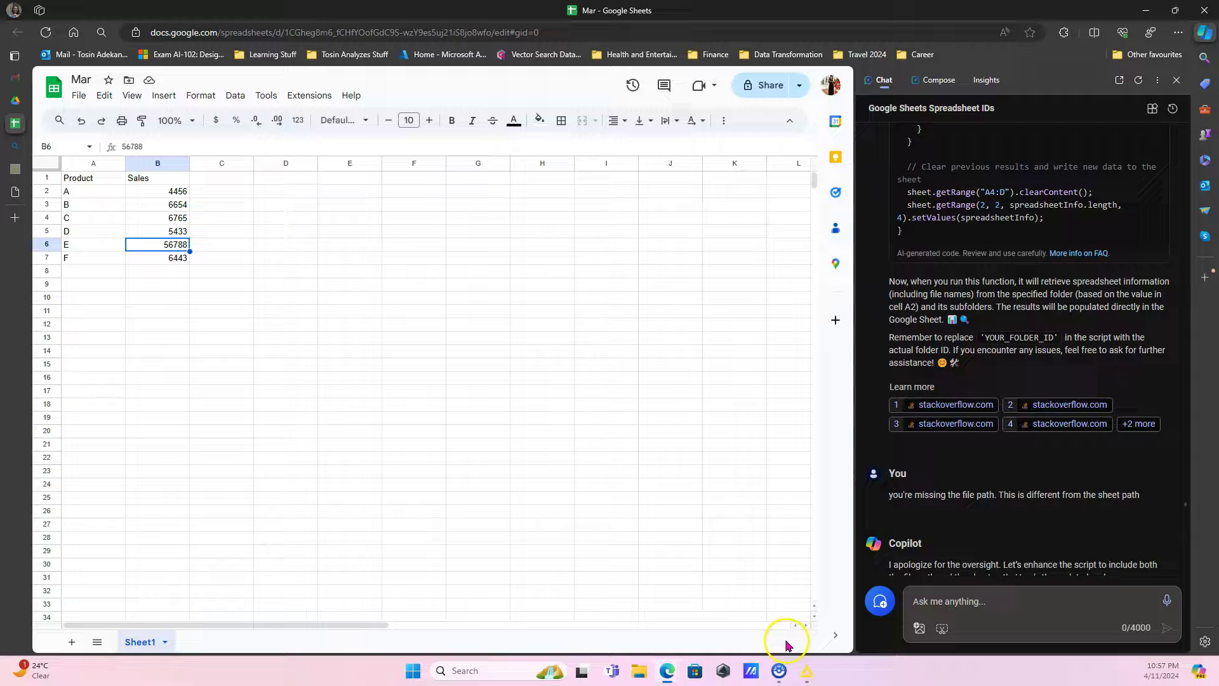
{"action": "left_click", "coordinate": [804, 658]}
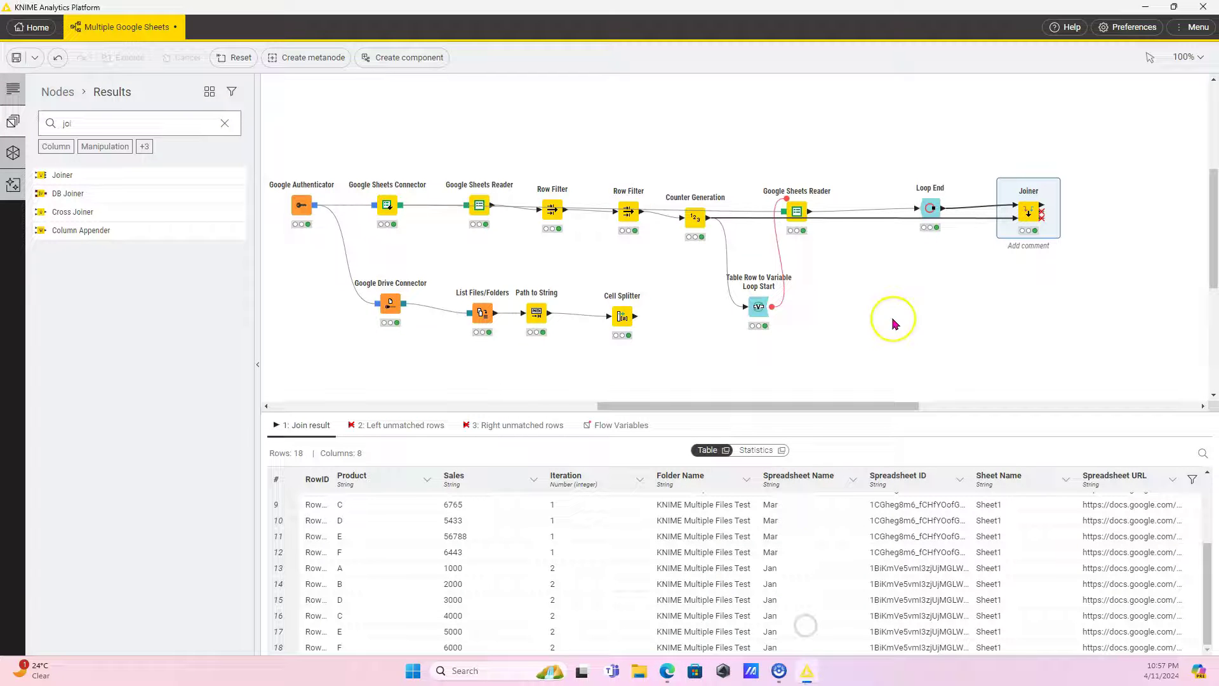
{"action": "left_click", "coordinate": [906, 292]}
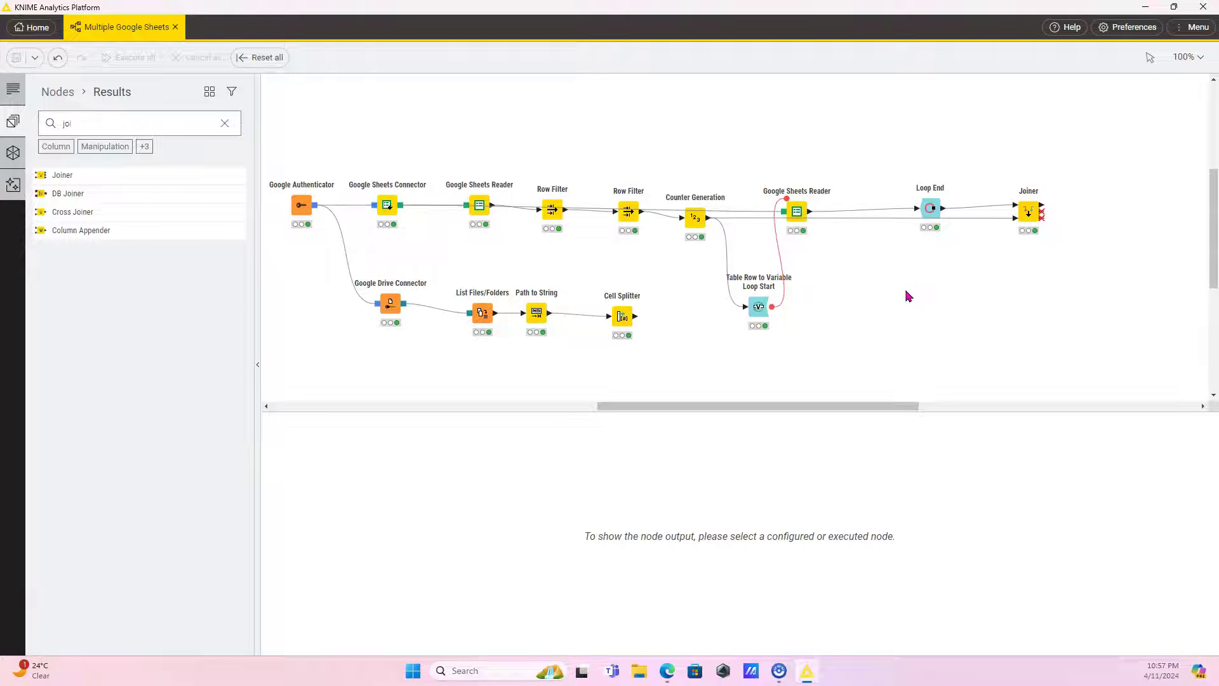